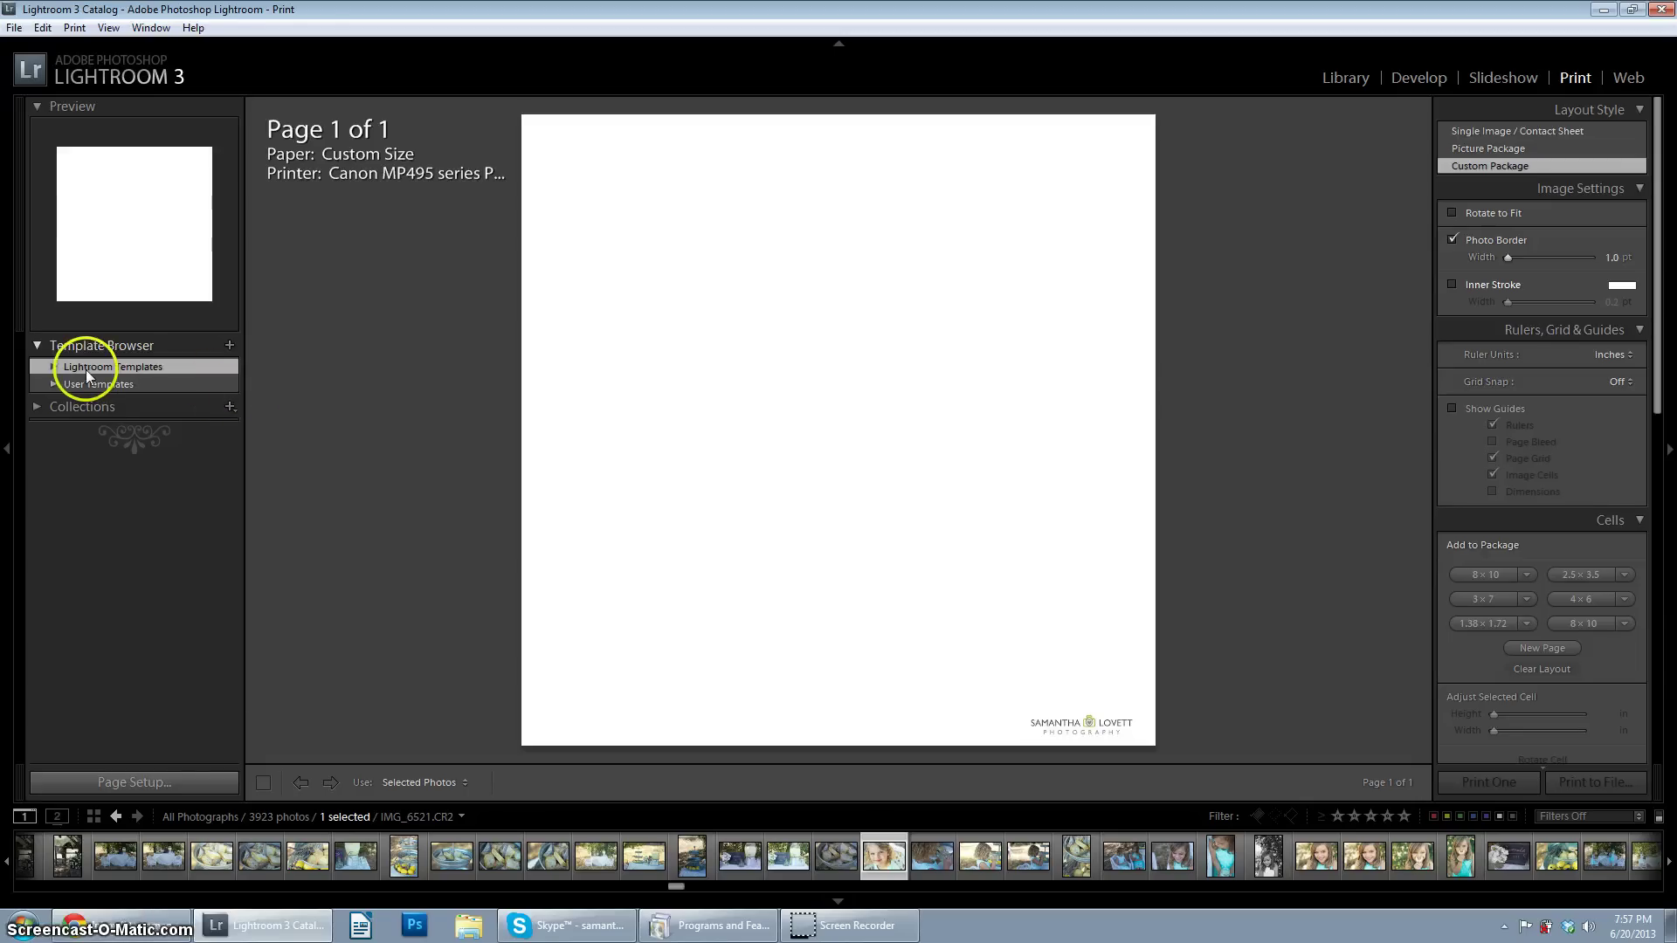
{"action": "left_click", "coordinate": [52, 384]}
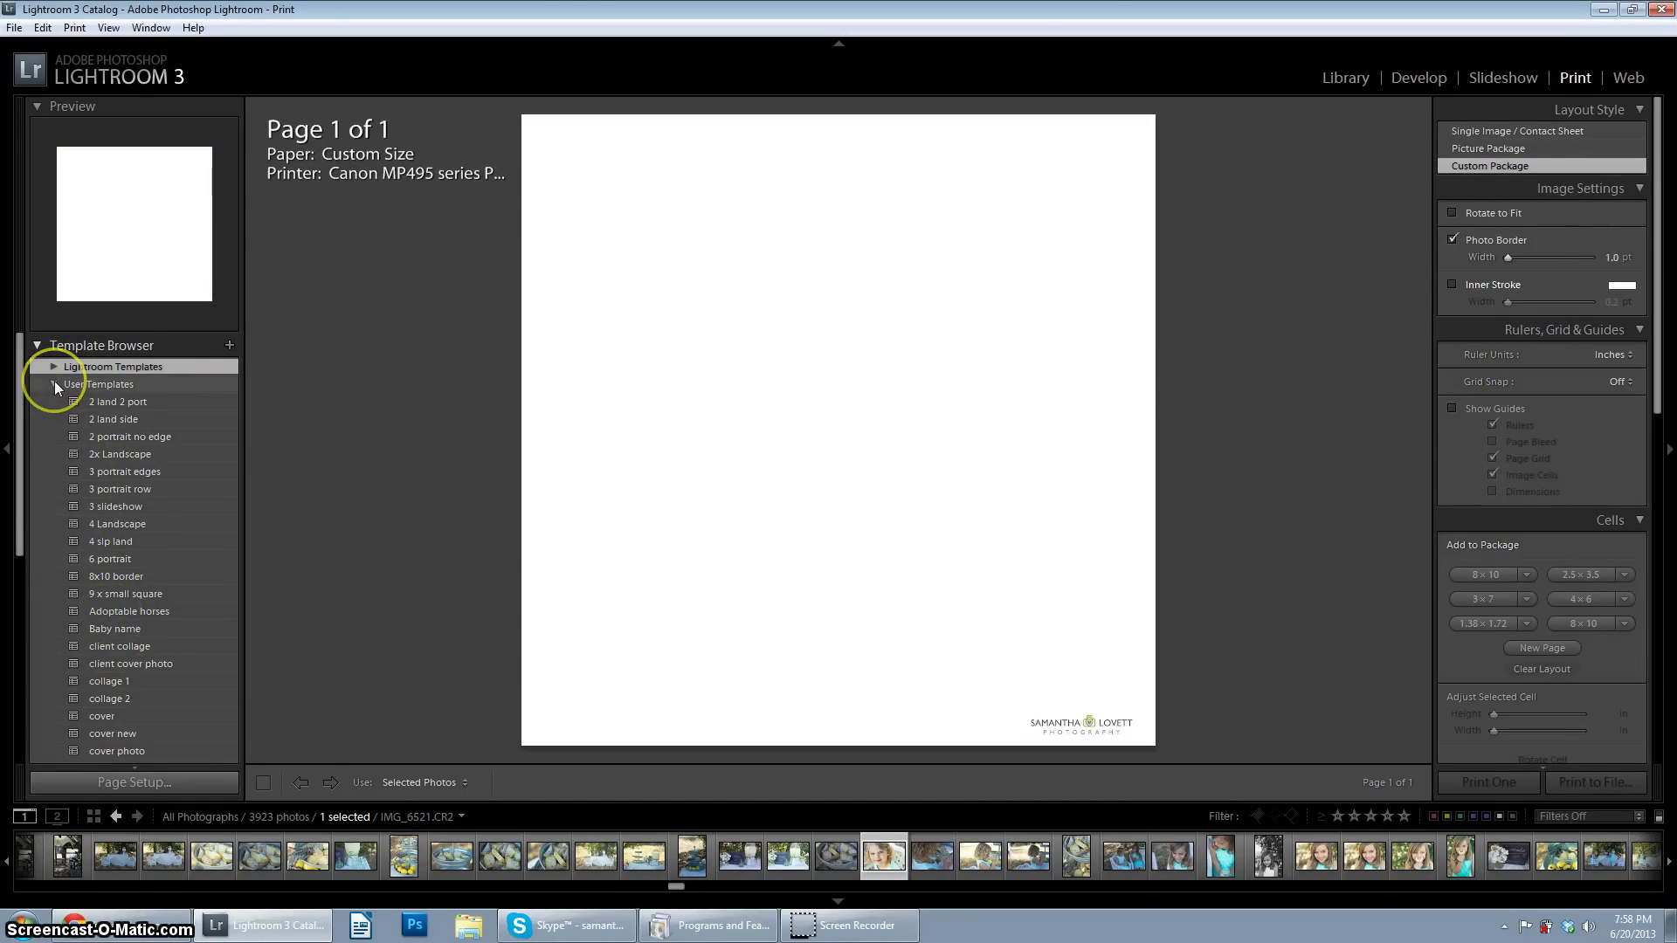
{"action": "left_click", "coordinate": [54, 385]}
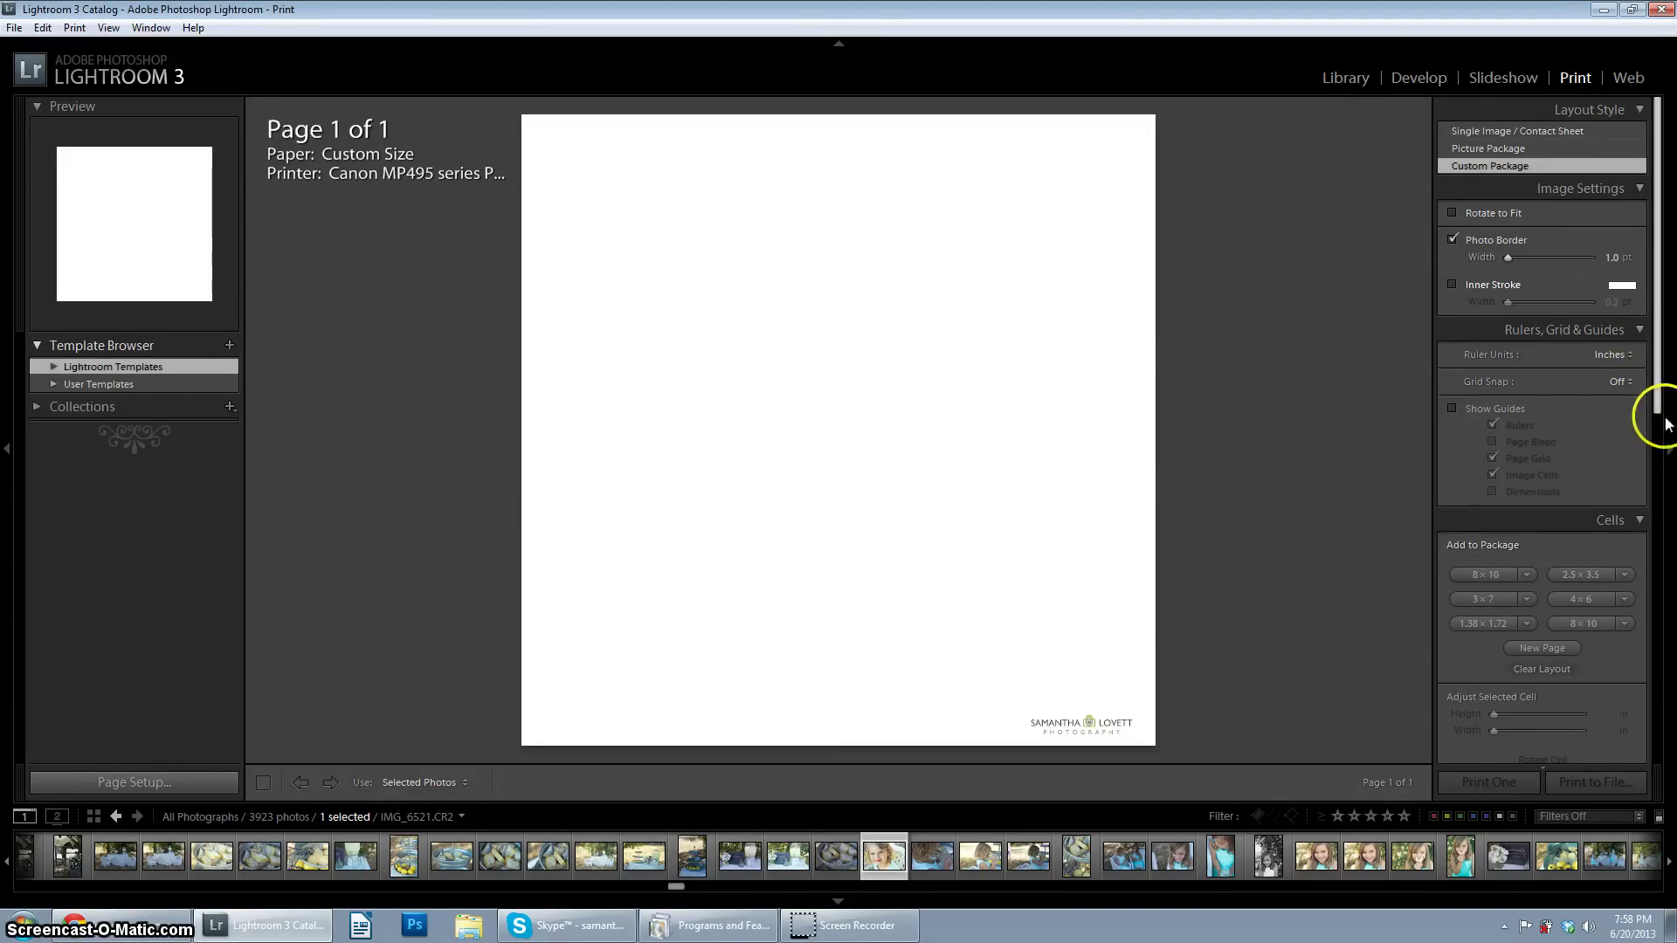
{"action": "left_click_drag", "start_coordinate": [1659, 408], "coordinate": [1621, 335]}
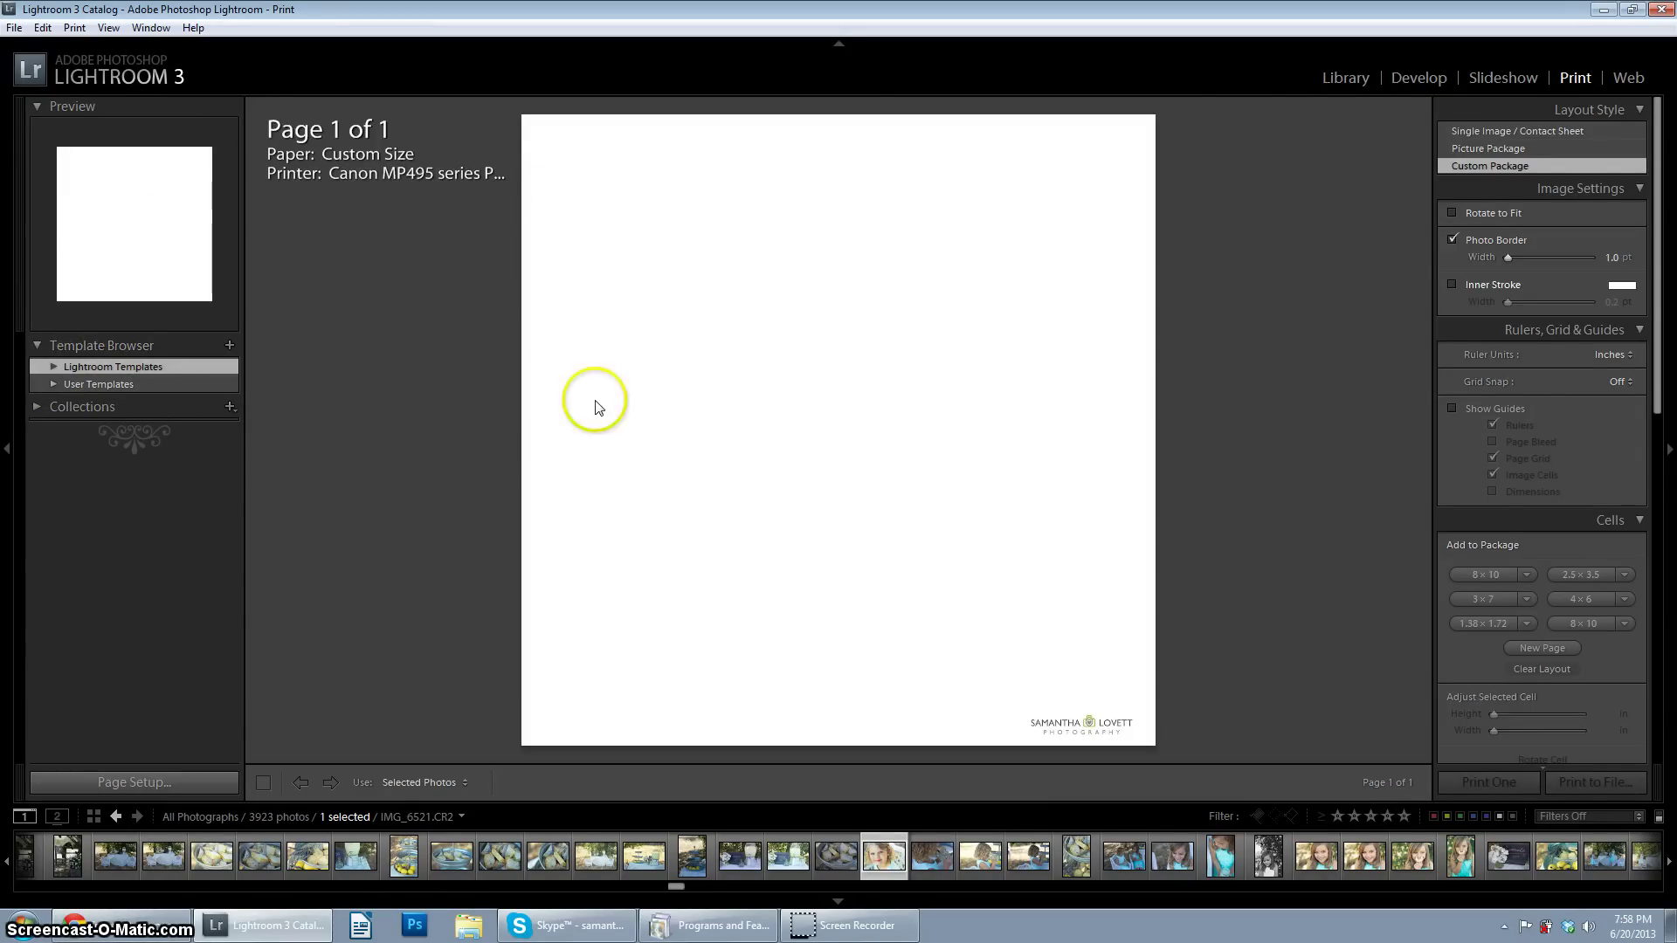
Step: Try the built-in template "(1) 4 x 6, (6) 2 x 3", select one of its small cells, and return the layout style to Custom Package
{"action": "left_click", "coordinate": [49, 368]}
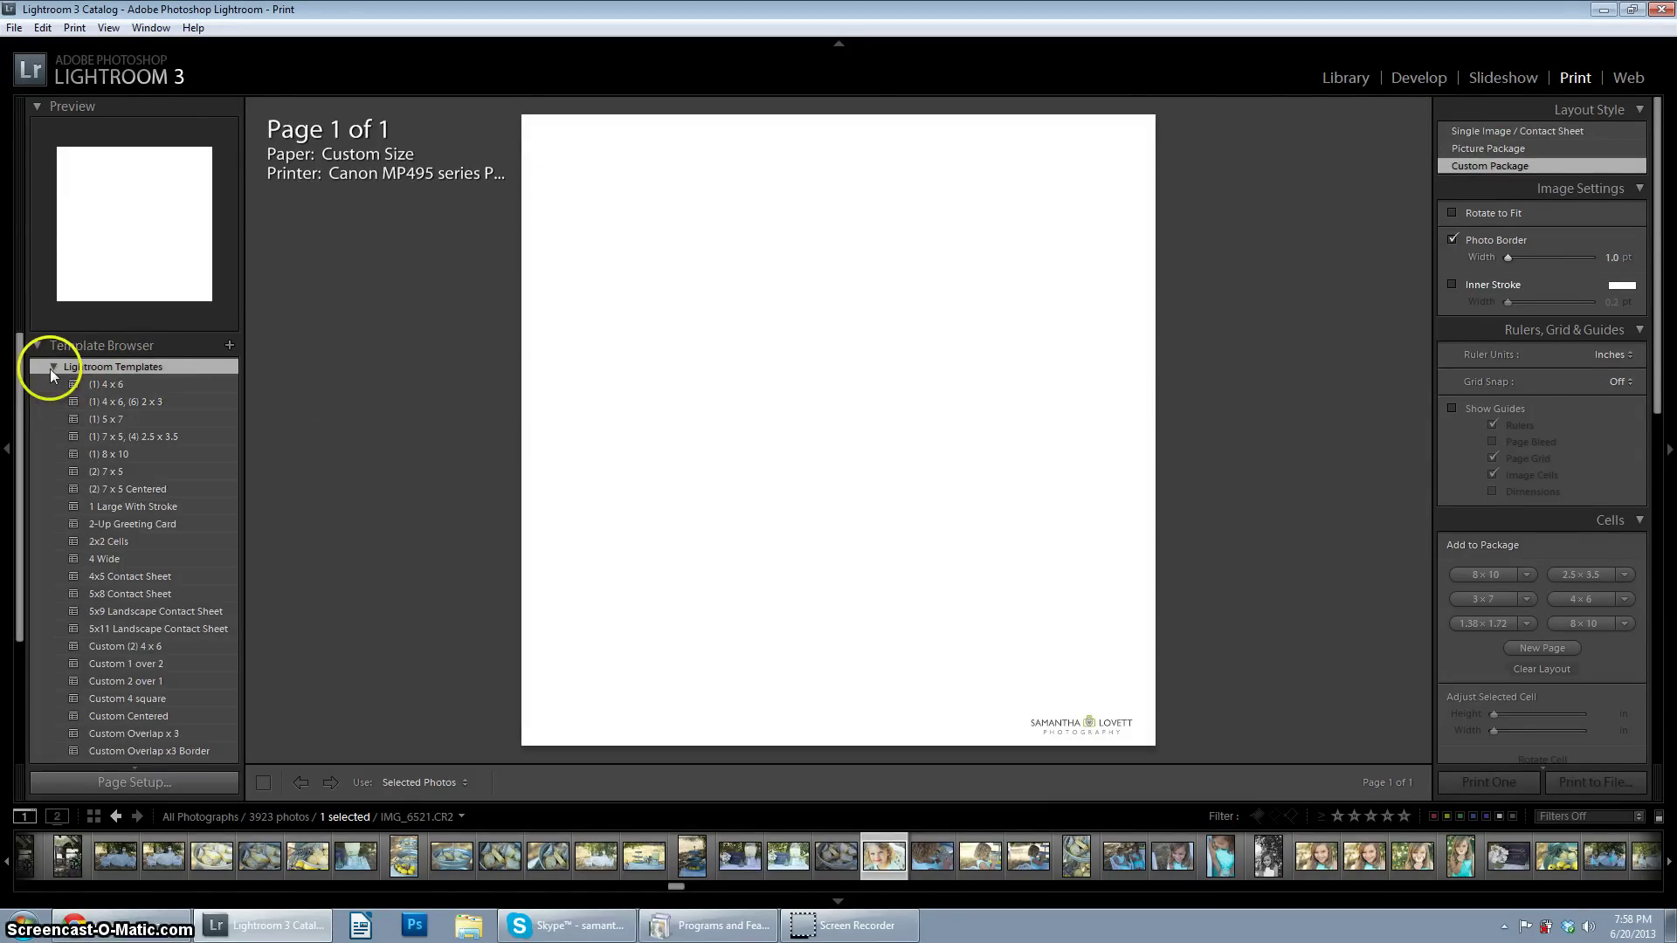
{"action": "left_click", "coordinate": [150, 404]}
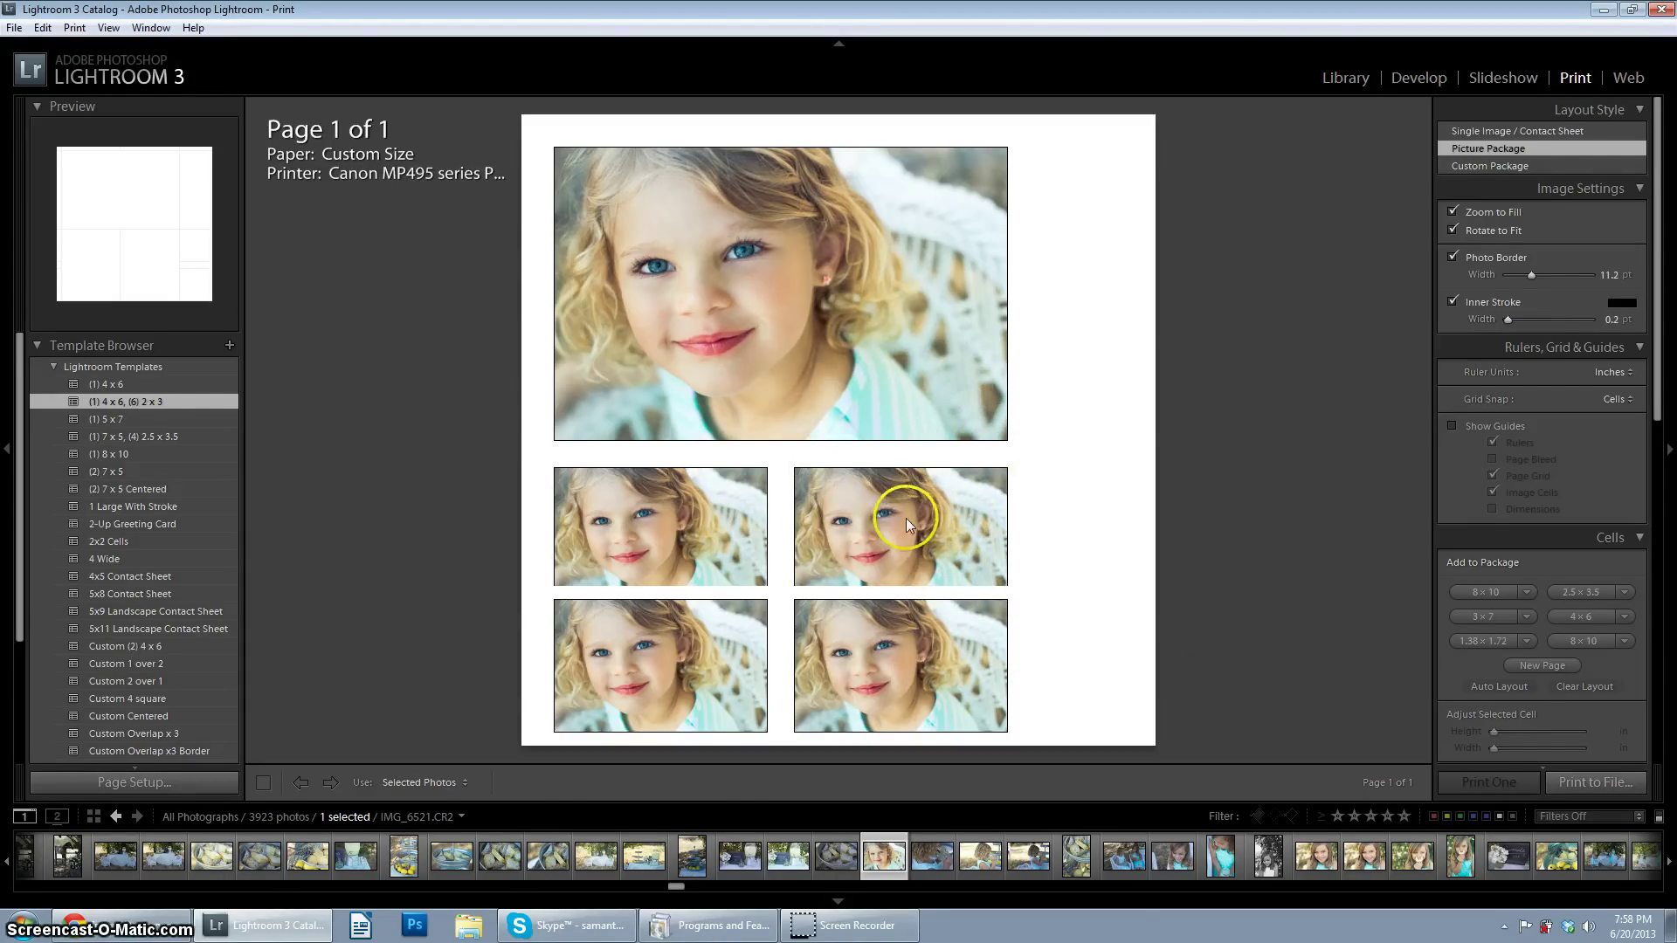
{"action": "mouse_move", "coordinate": [903, 508]}
{"action": "left_mouse_down"}
{"action": "mouse_move", "coordinate": [951, 486]}
{"action": "mouse_move", "coordinate": [868, 426]}
{"action": "mouse_move", "coordinate": [737, 423]}
{"action": "mouse_move", "coordinate": [821, 493]}
{"action": "mouse_move", "coordinate": [895, 517]}
{"action": "left_mouse_up"}
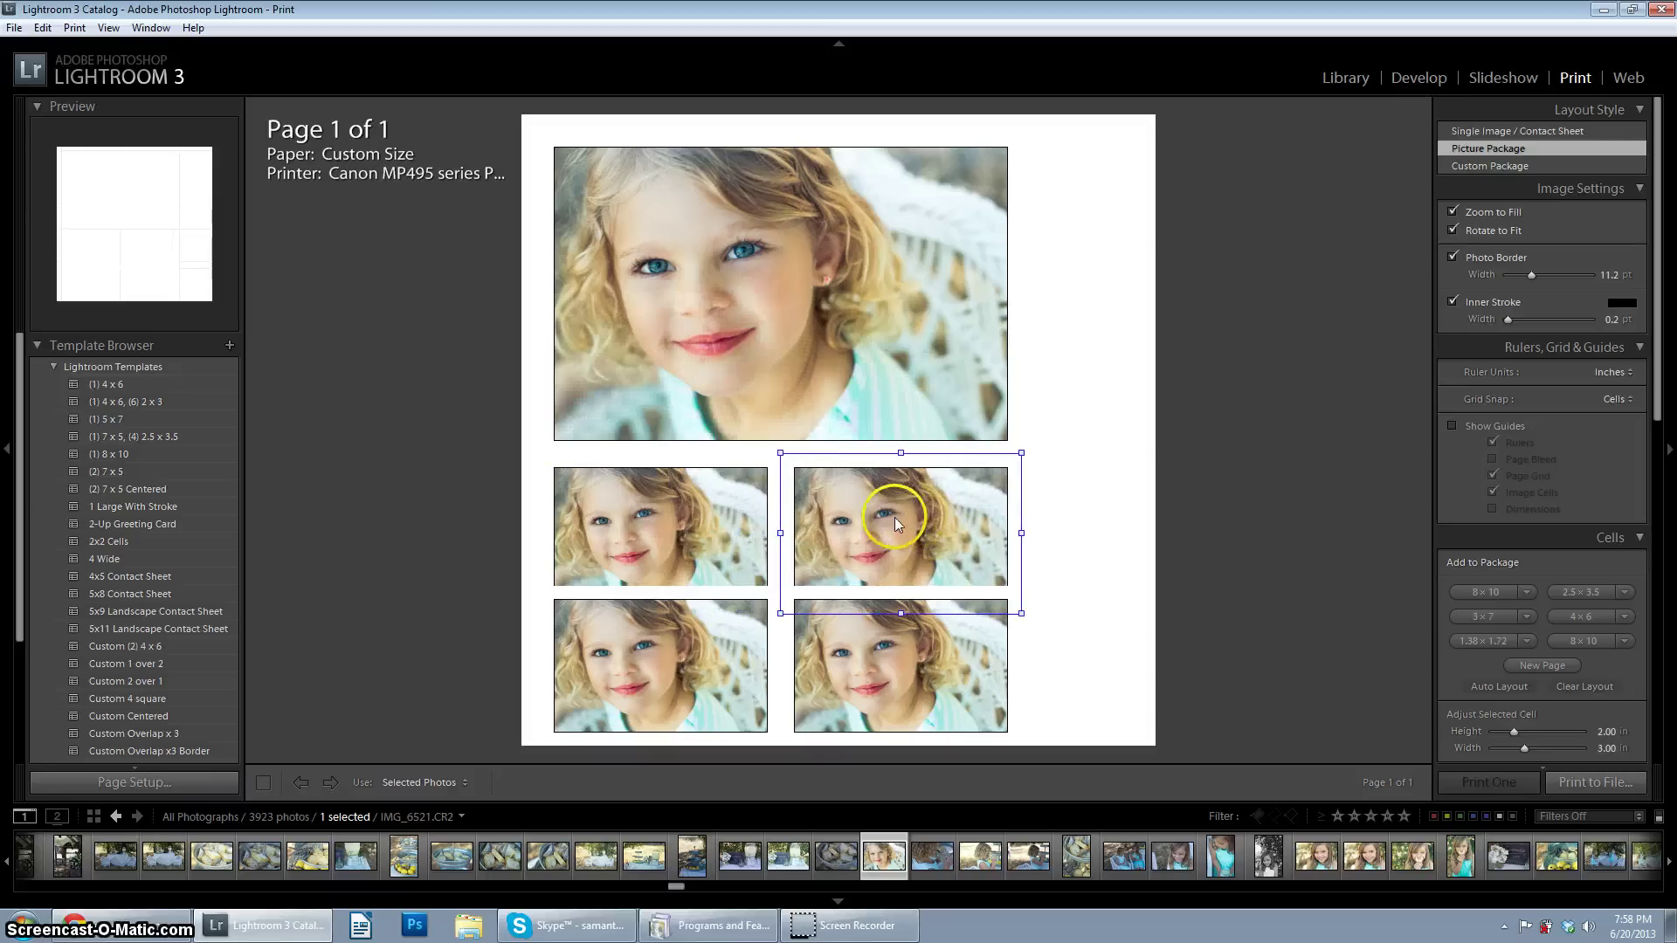
{"action": "left_click", "coordinate": [1083, 507]}
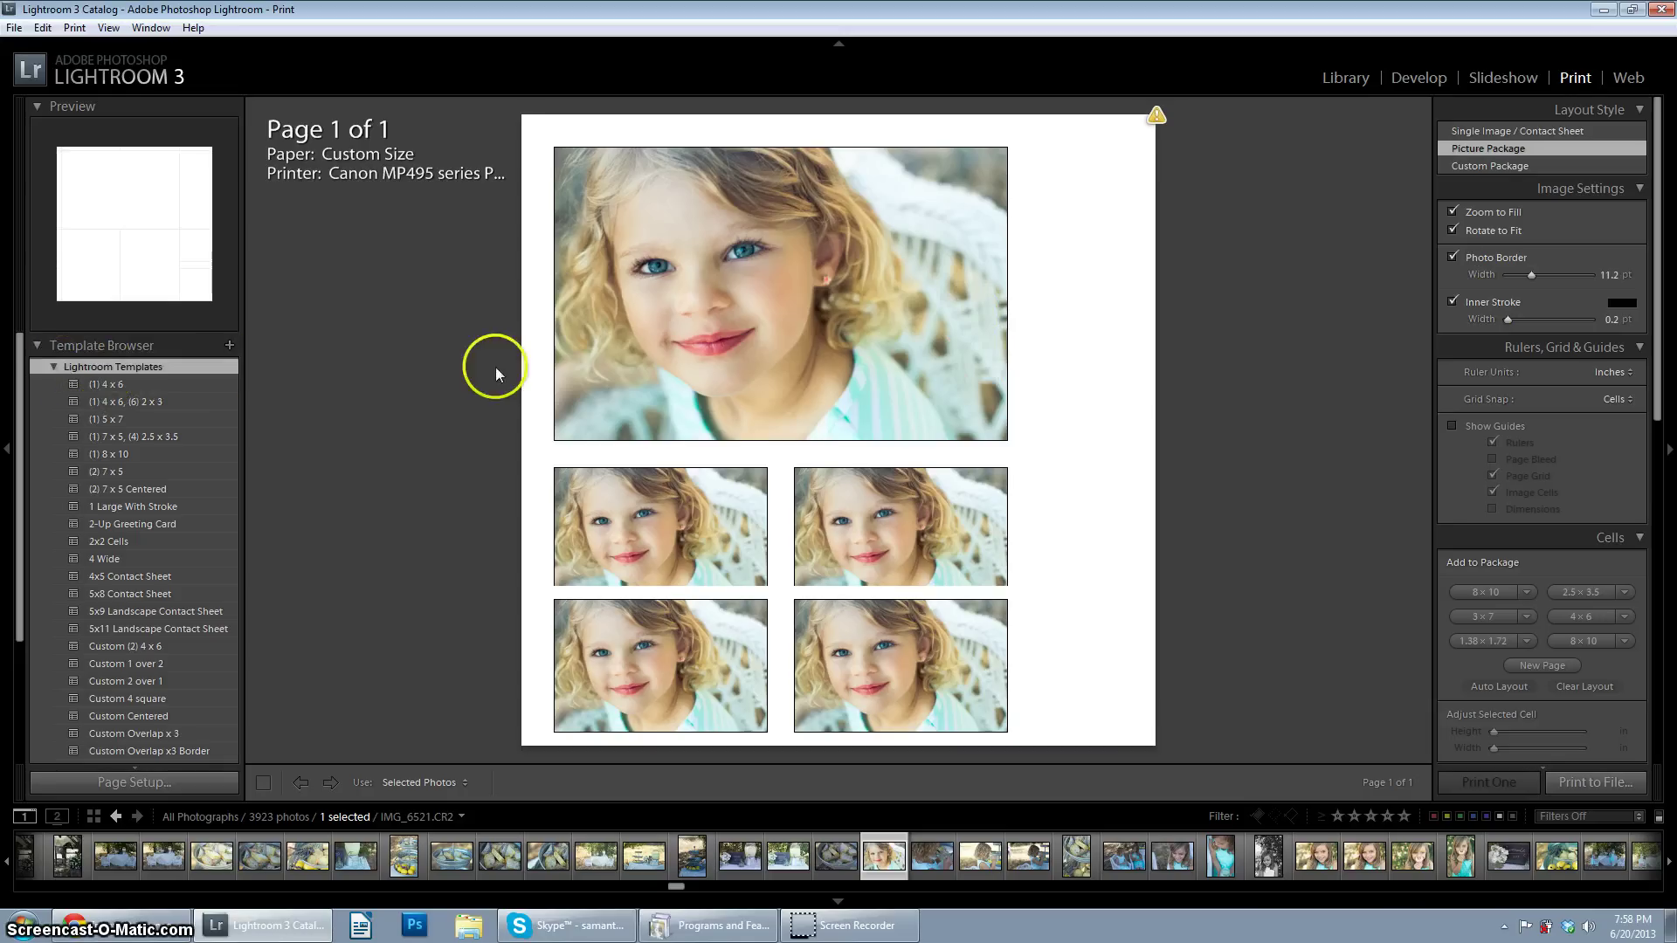
{"action": "left_click", "coordinate": [54, 367]}
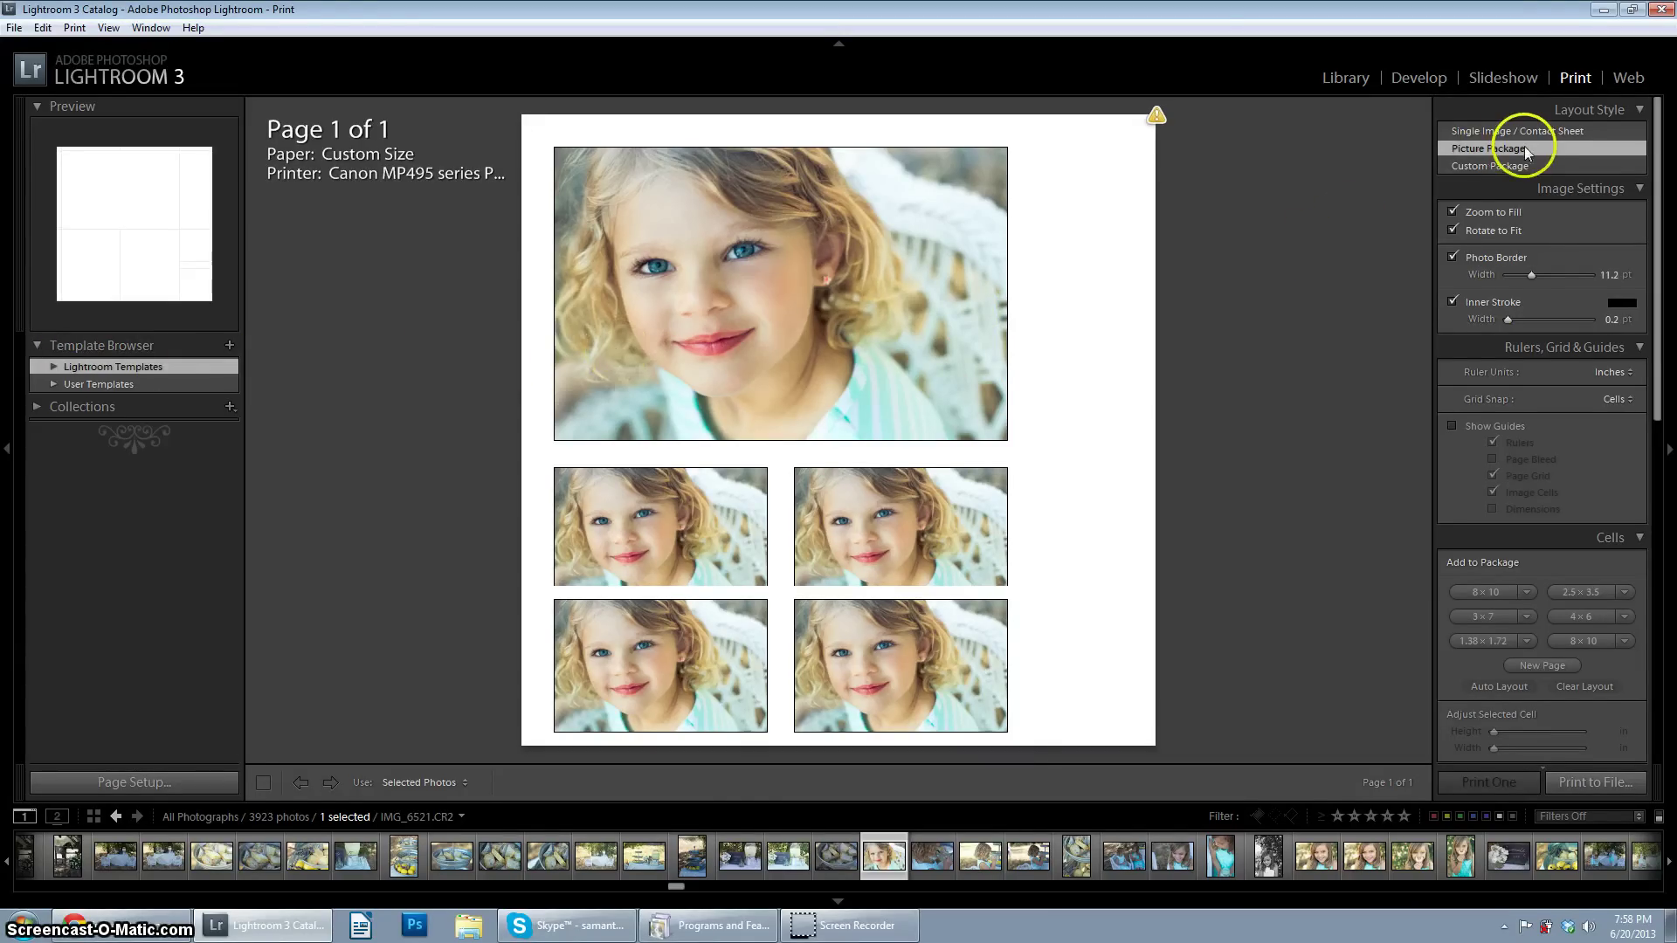
{"action": "left_click", "coordinate": [1475, 164]}
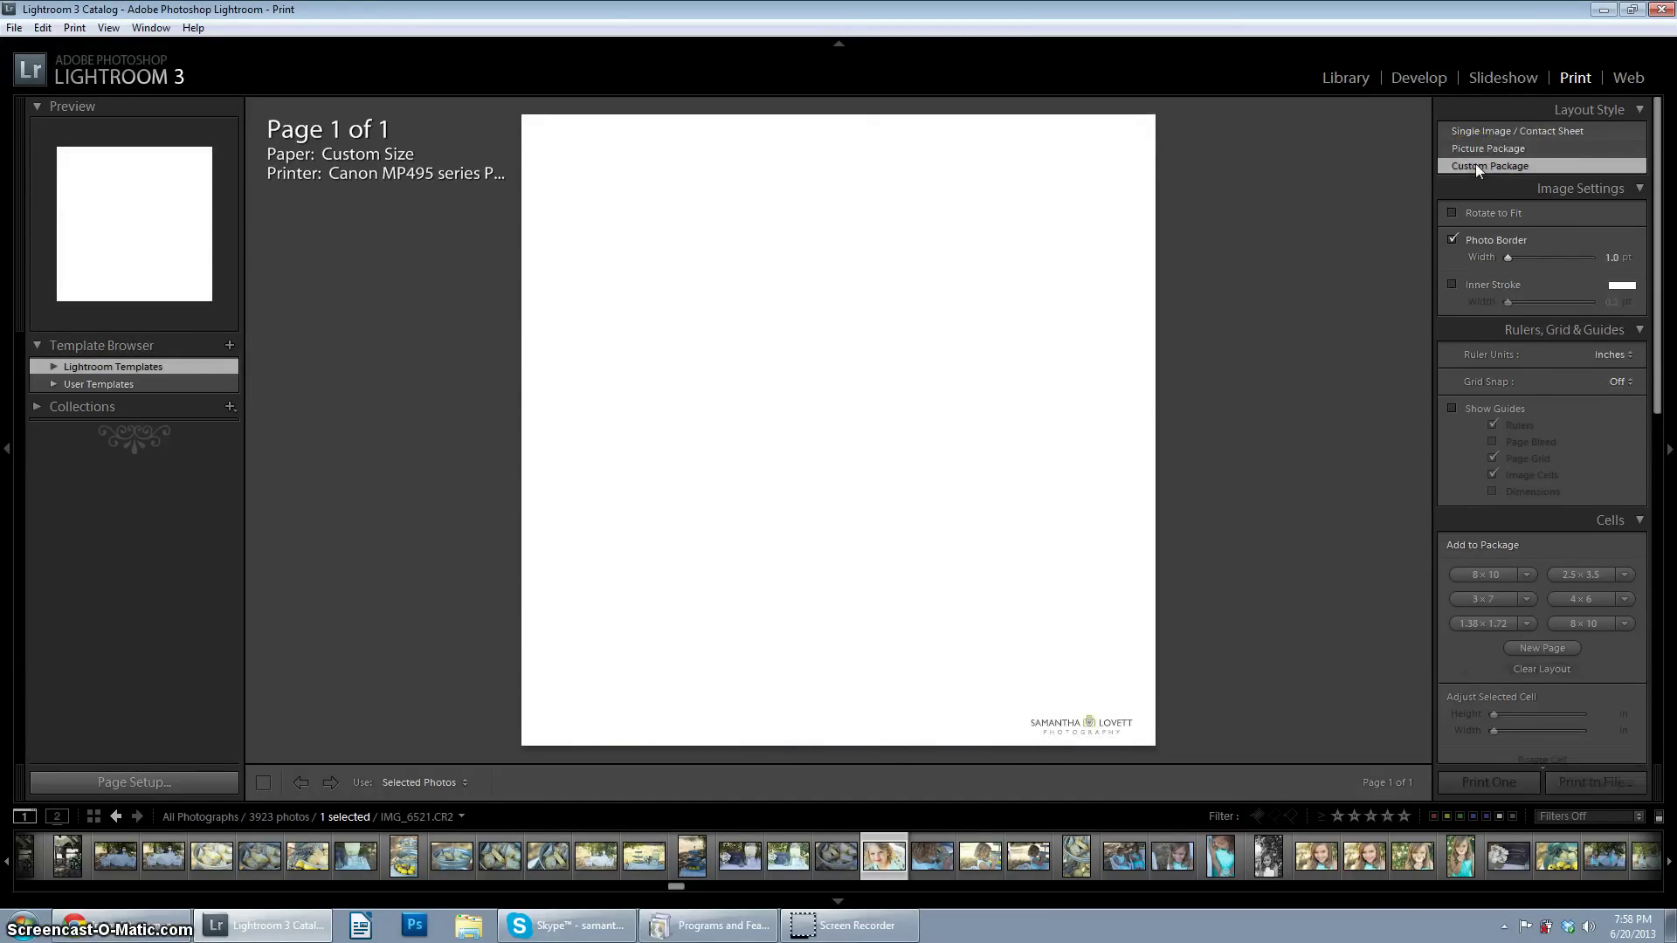
Step: Select the logo on the blank page and examine its identity plate settings
{"action": "left_click", "coordinate": [1089, 730]}
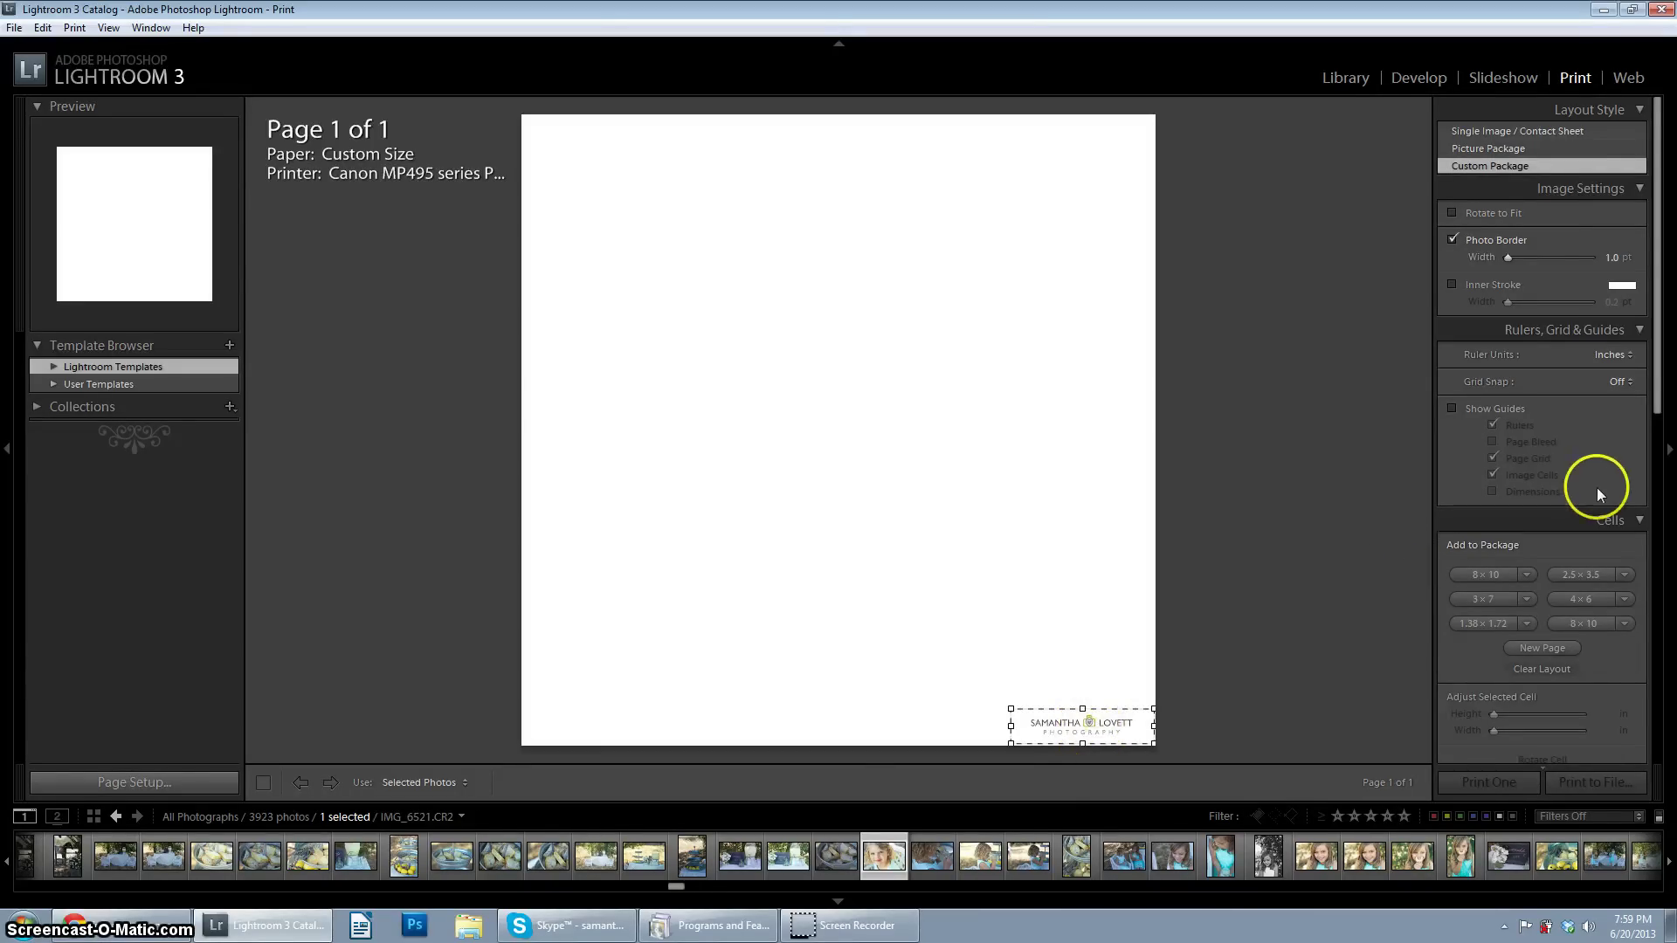
{"action": "scroll", "coordinate": [1607, 468], "scroll_direction": "down", "scroll_amount": 4}
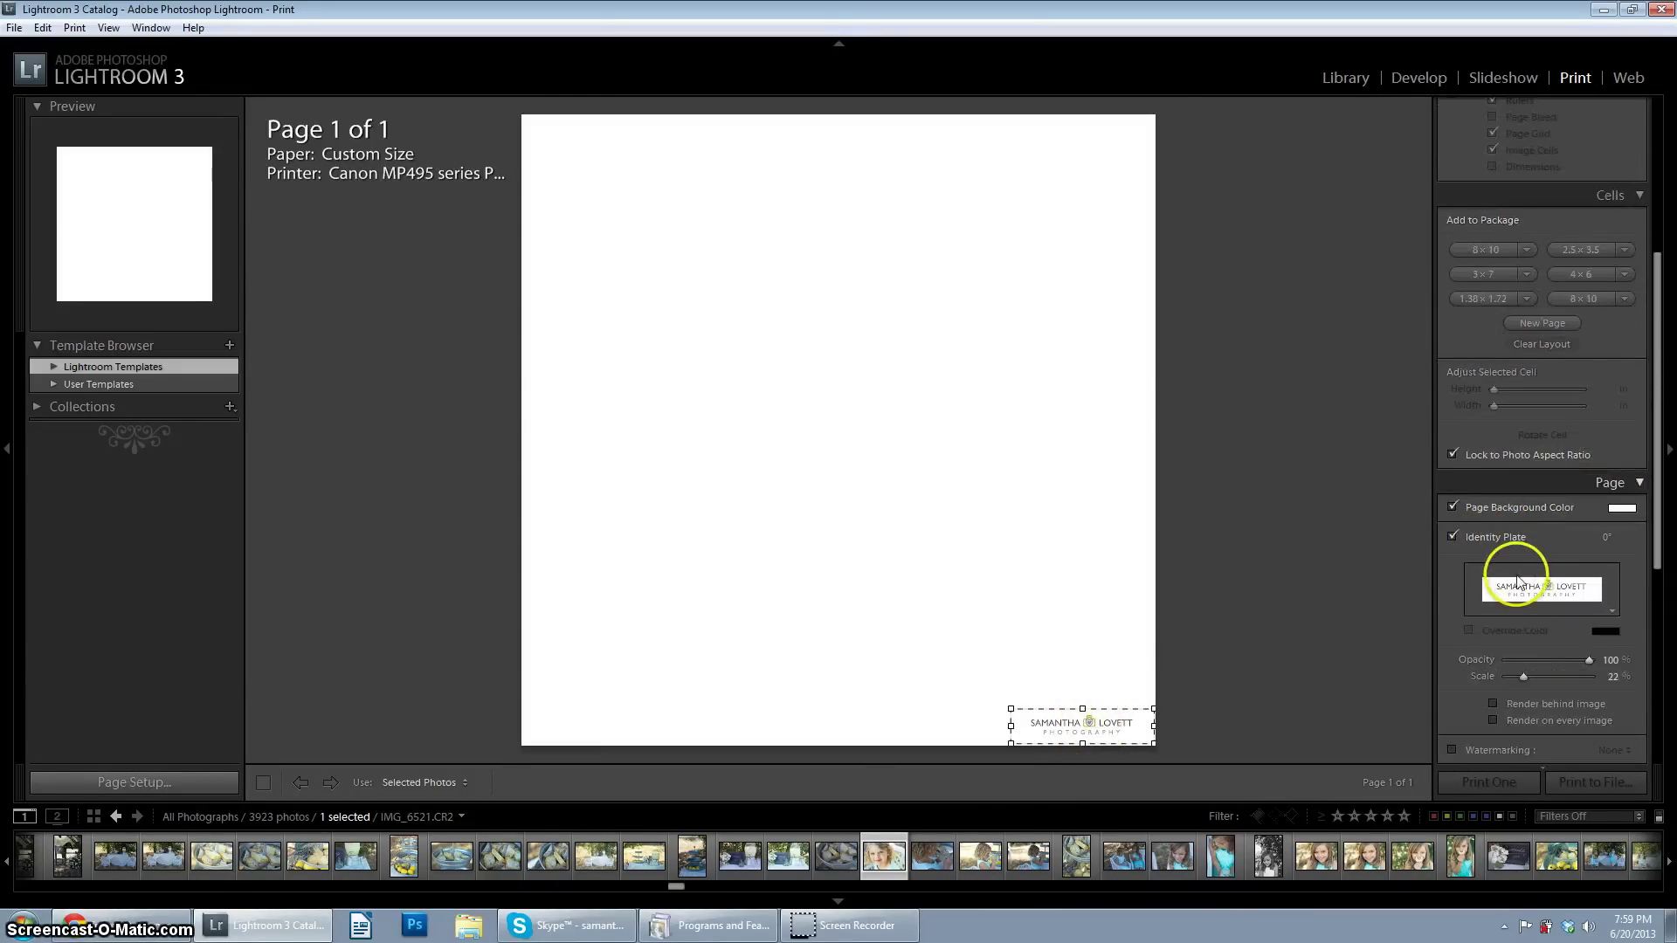
{"action": "scroll", "coordinate": [1527, 587], "scroll_direction": "up", "scroll_amount": 4}
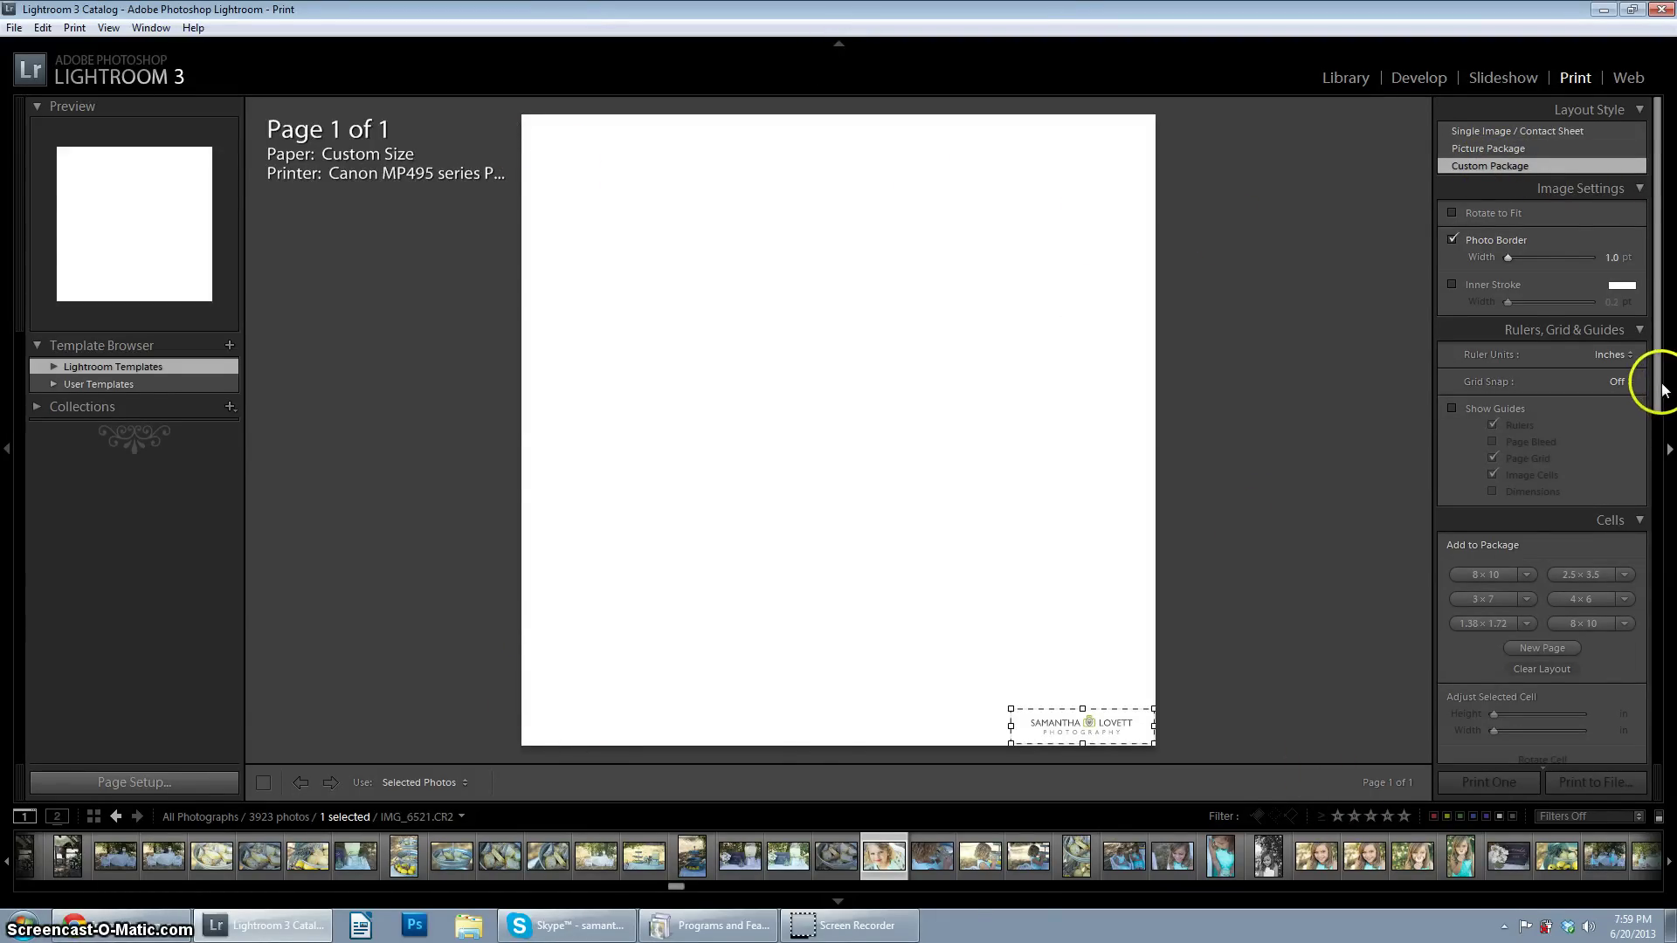
Step: Keep JPEG File as the print output and set the custom file dimensions to 7 x 5 in
{"action": "left_click_drag", "start_coordinate": [1659, 383], "coordinate": [1658, 711]}
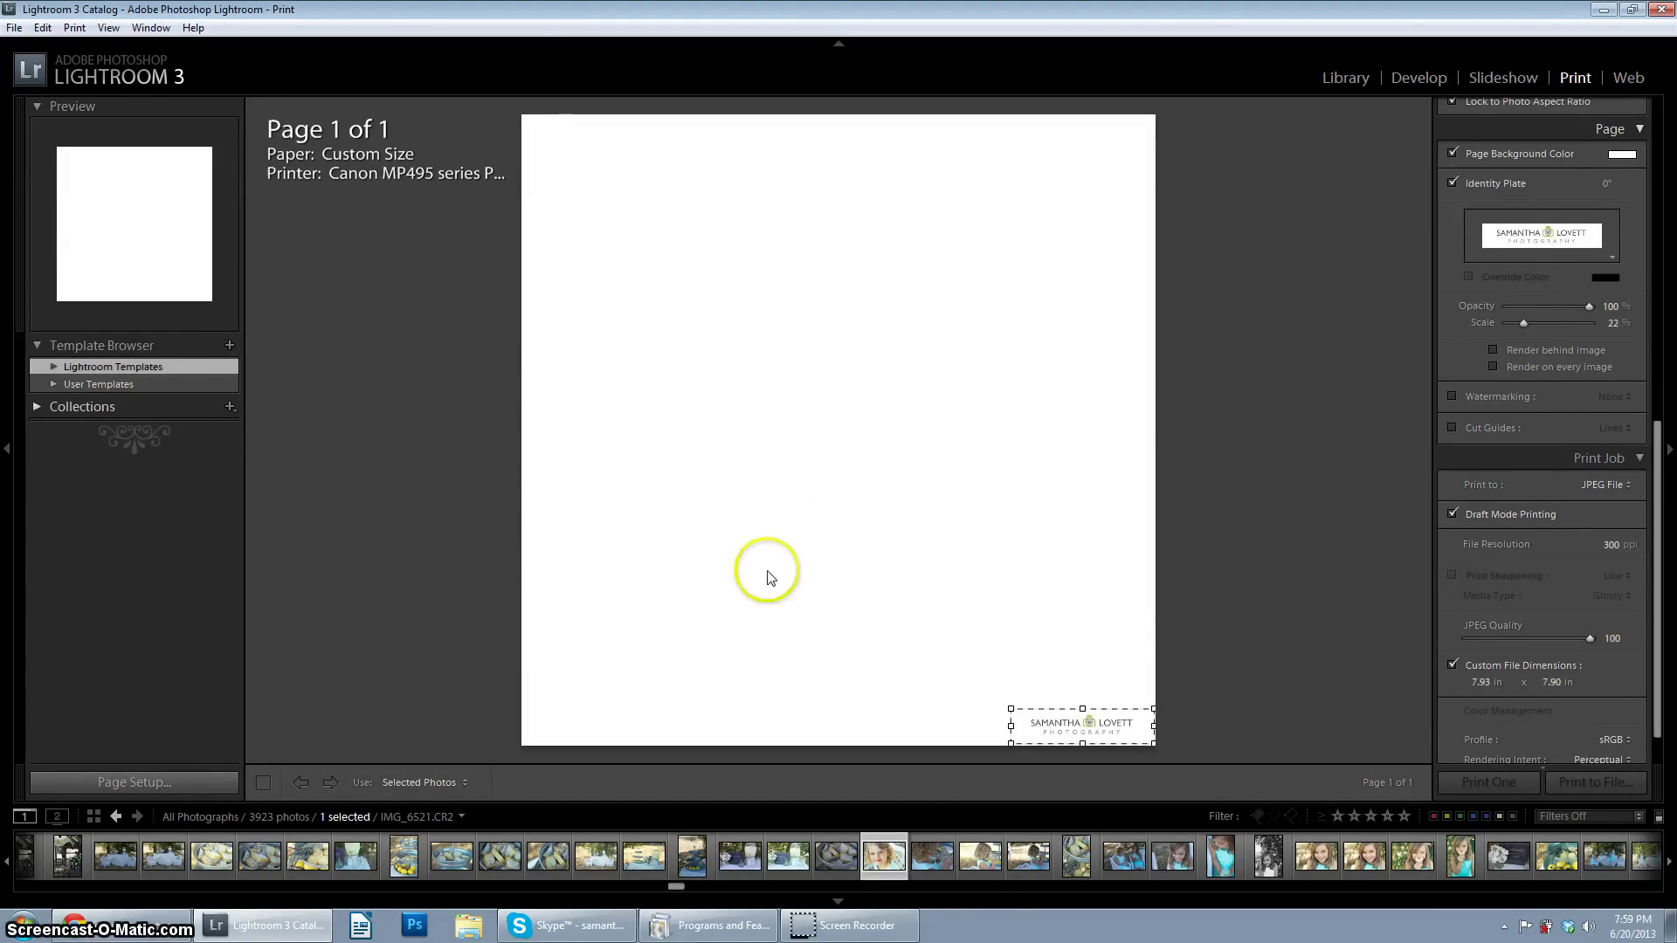
{"action": "left_click_drag", "start_coordinate": [1654, 476], "coordinate": [1667, 645]}
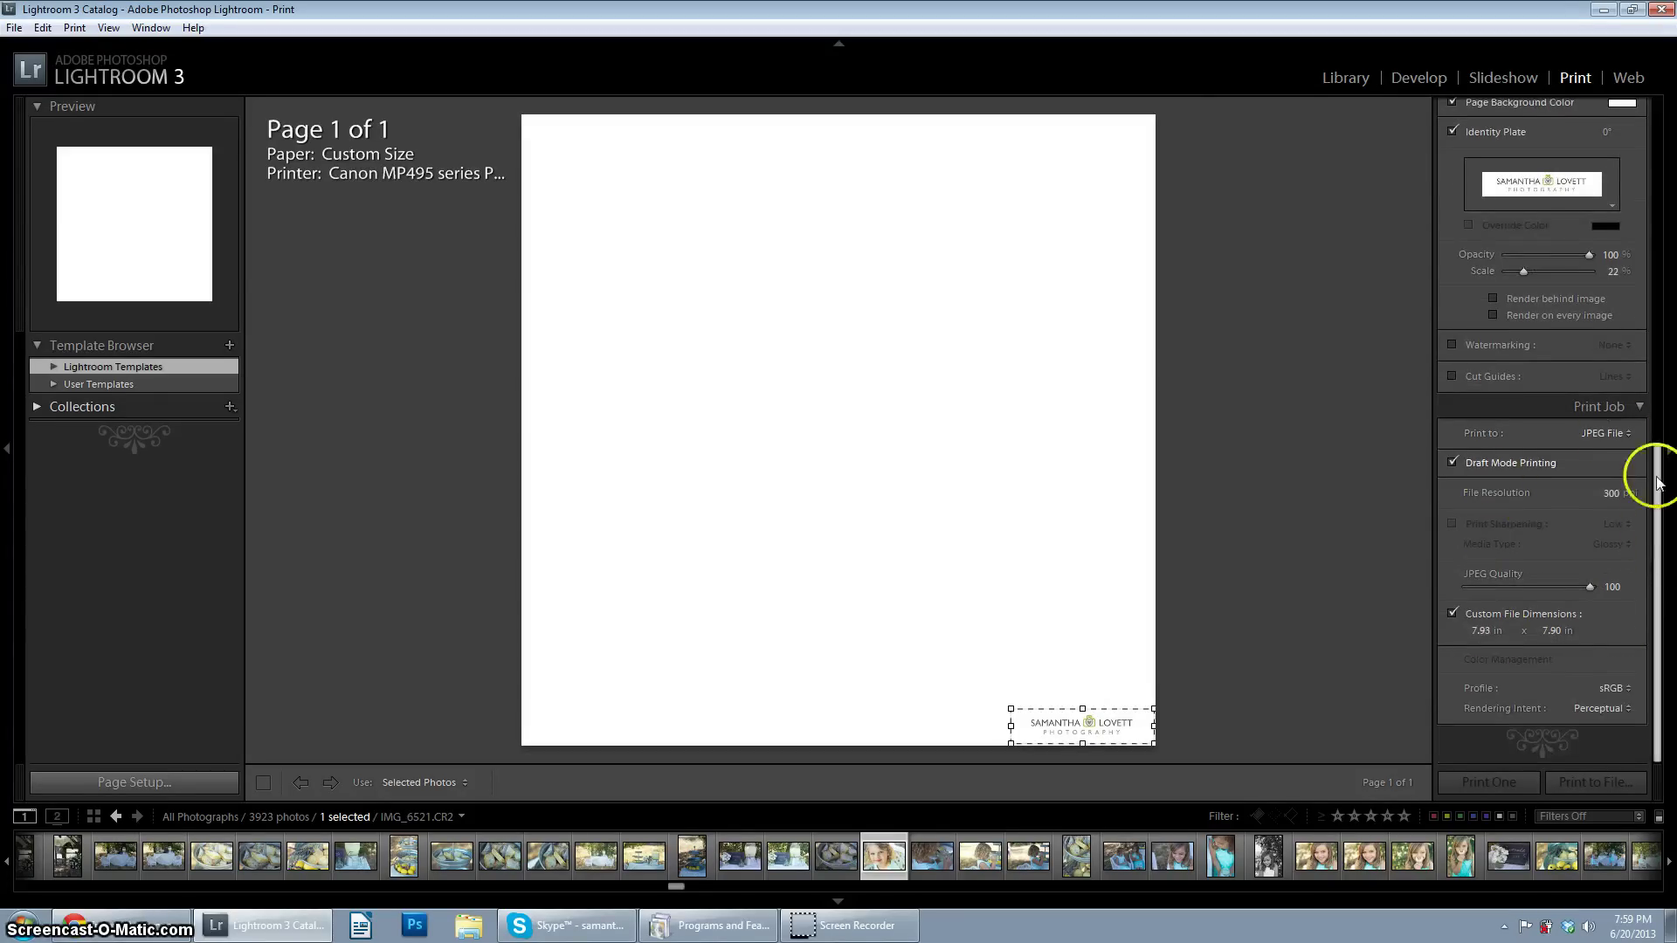
{"action": "left_click_drag", "start_coordinate": [1655, 464], "coordinate": [1652, 591]}
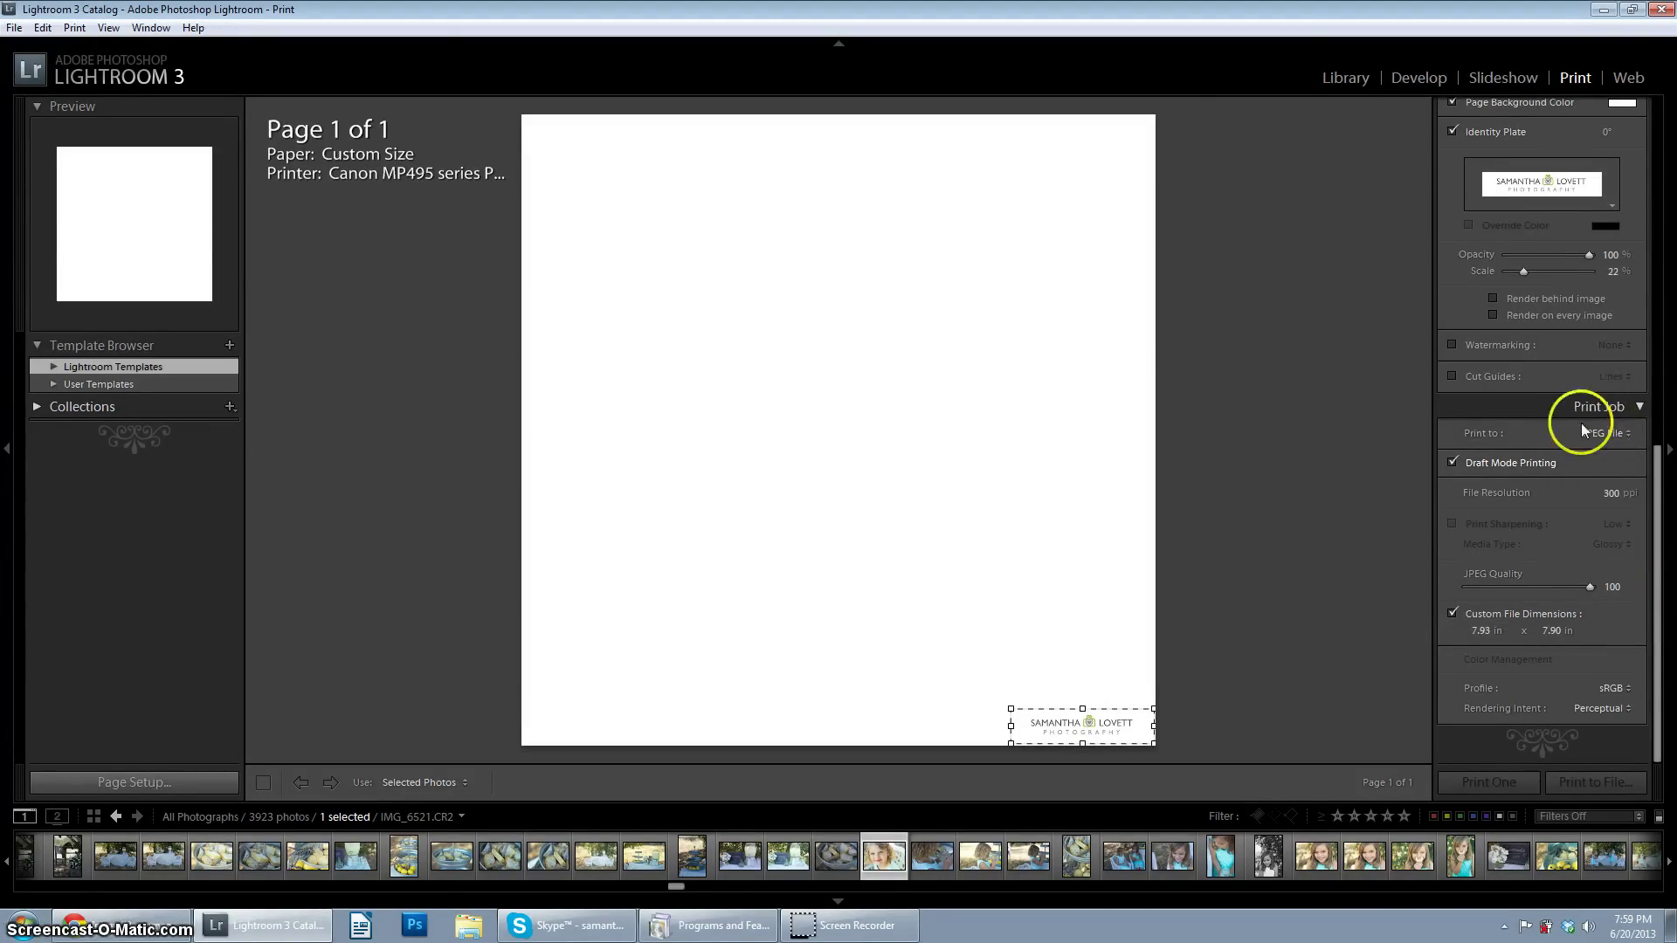
{"action": "left_click", "coordinate": [1614, 433]}
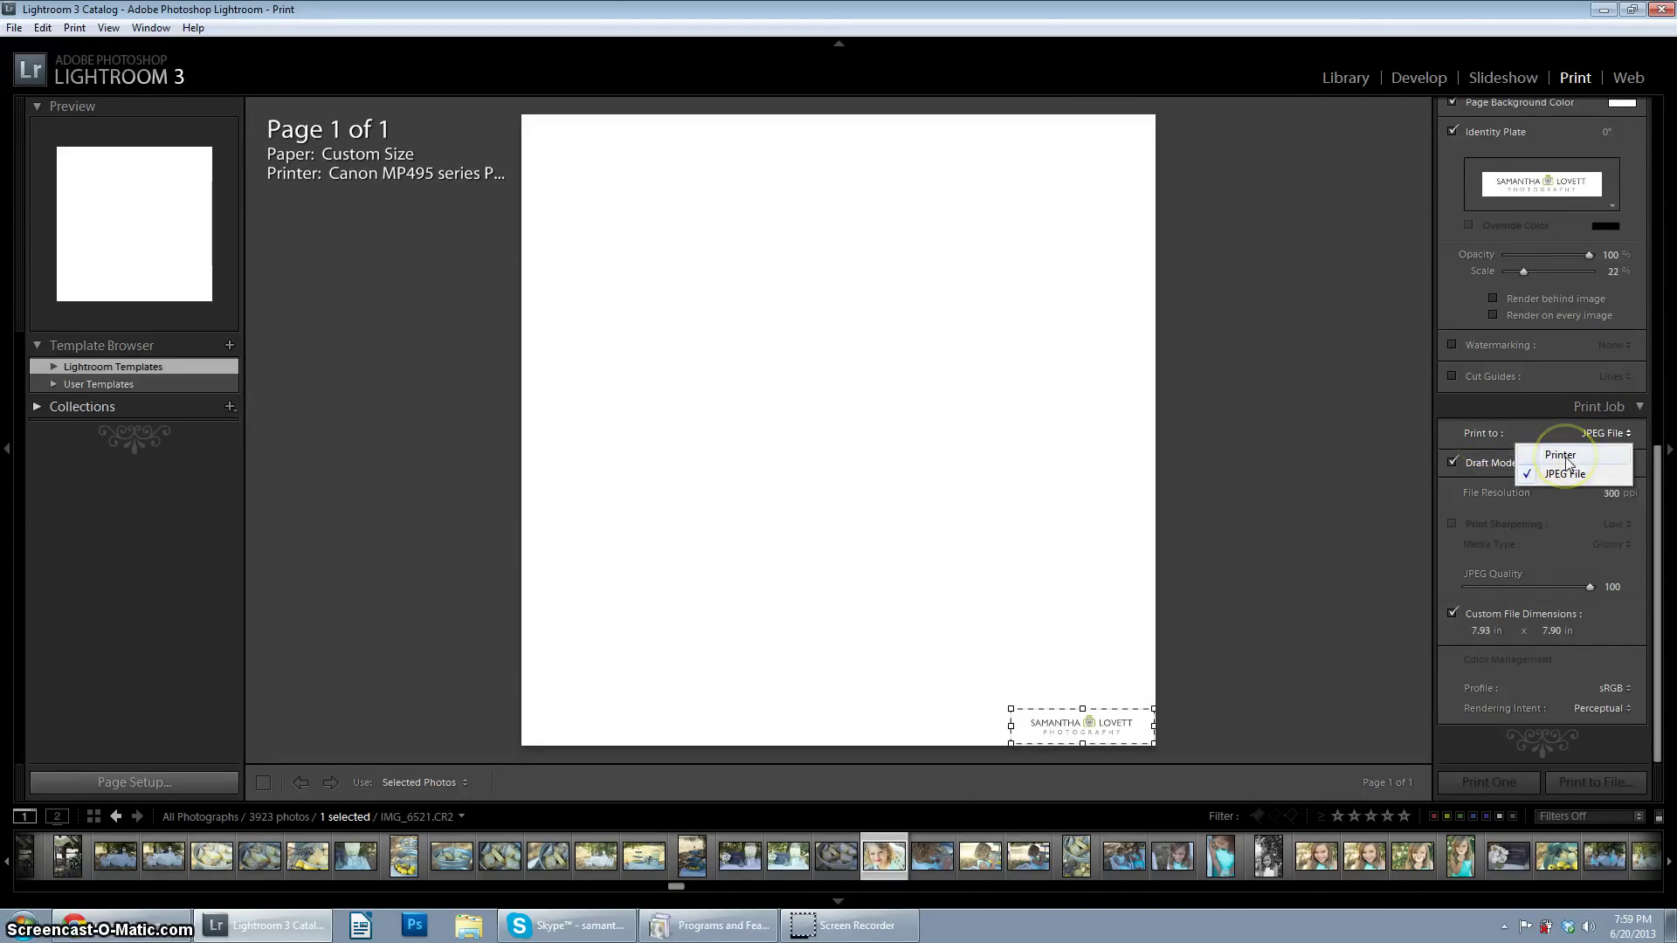
{"action": "left_click", "coordinate": [1586, 437]}
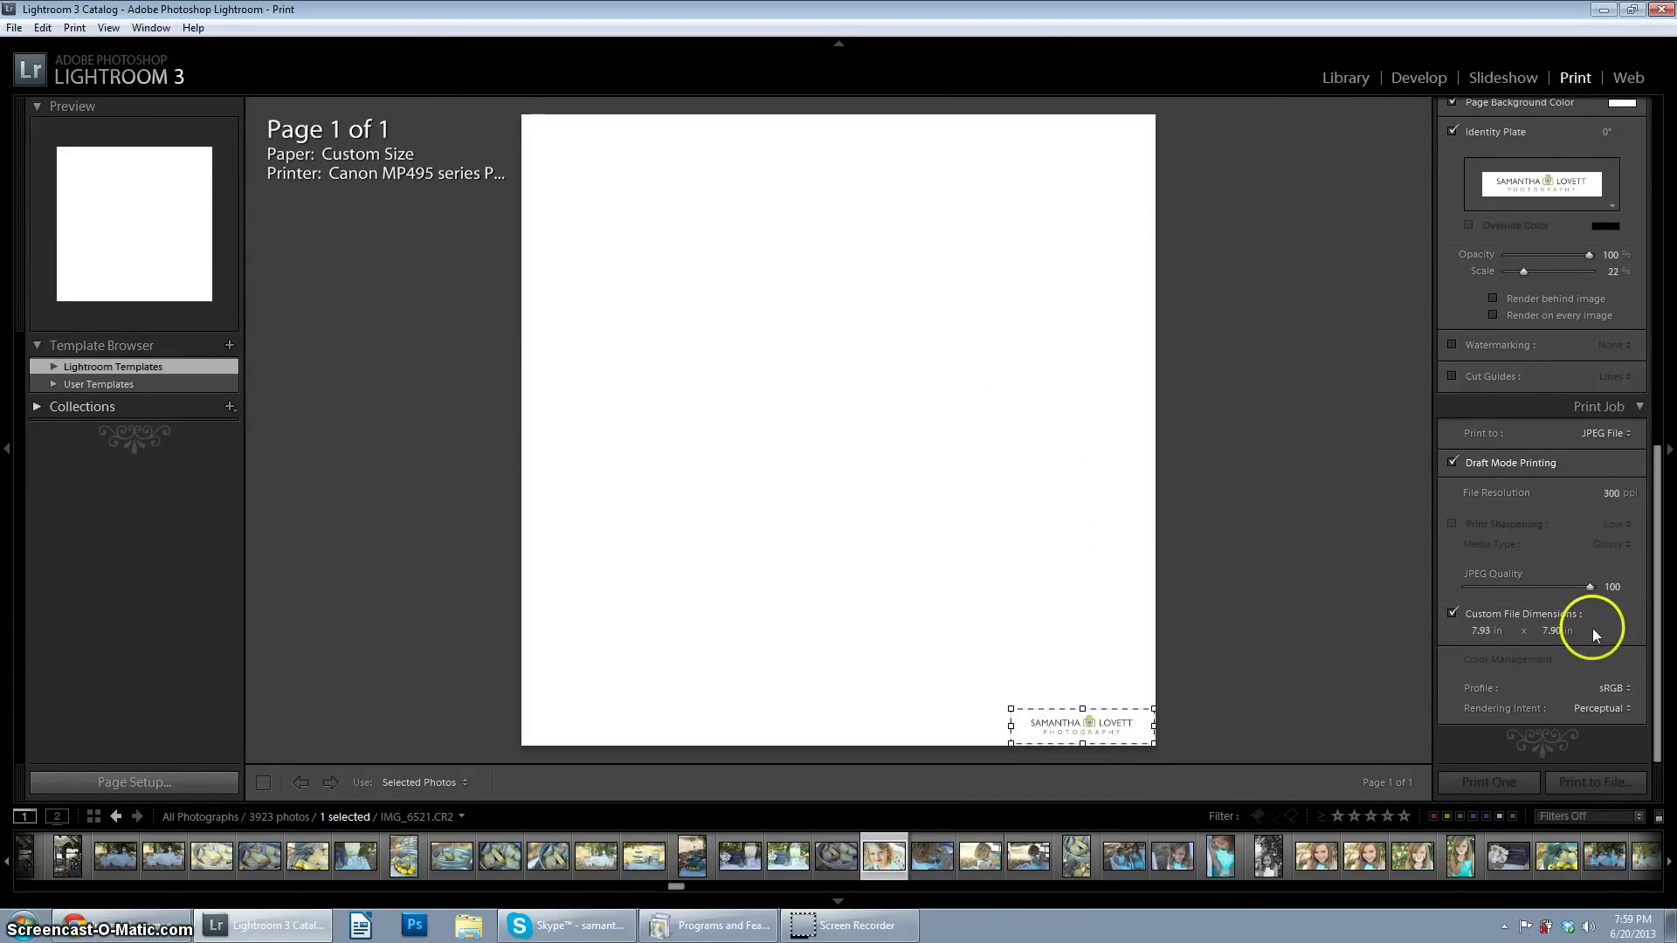
{"action": "left_click", "coordinate": [1479, 630]}
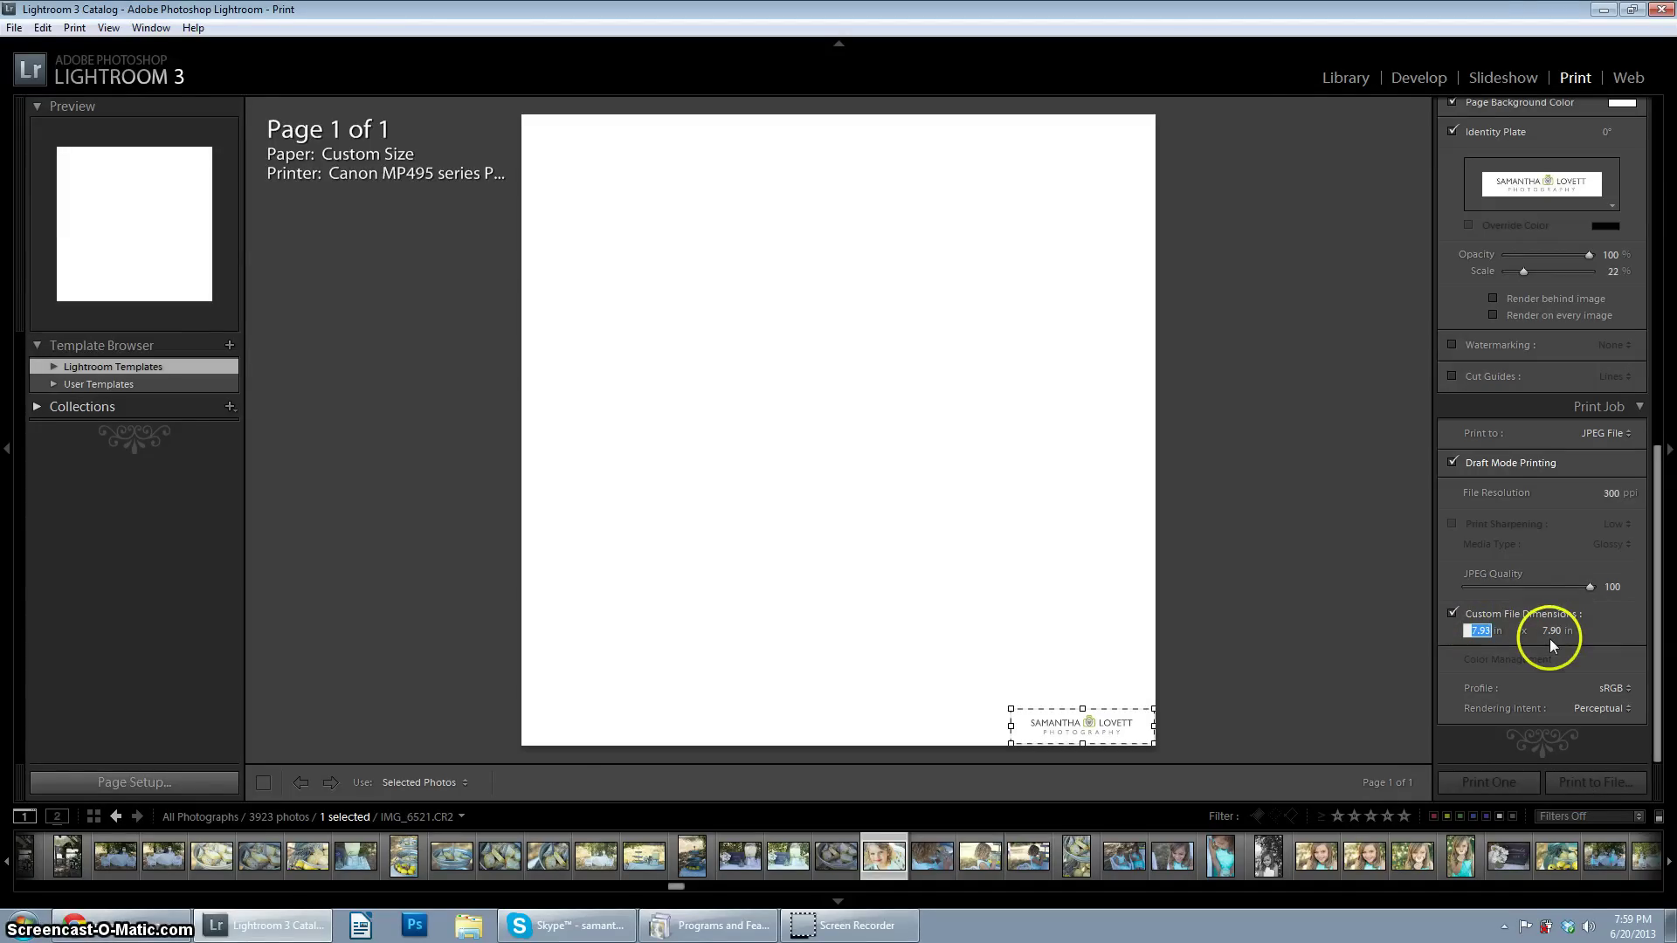
{"action": "type", "text": "7"}
{"action": "key", "text": "Tab"}
{"action": "type", "text": "5"}
{"action": "key", "text": "Return"}
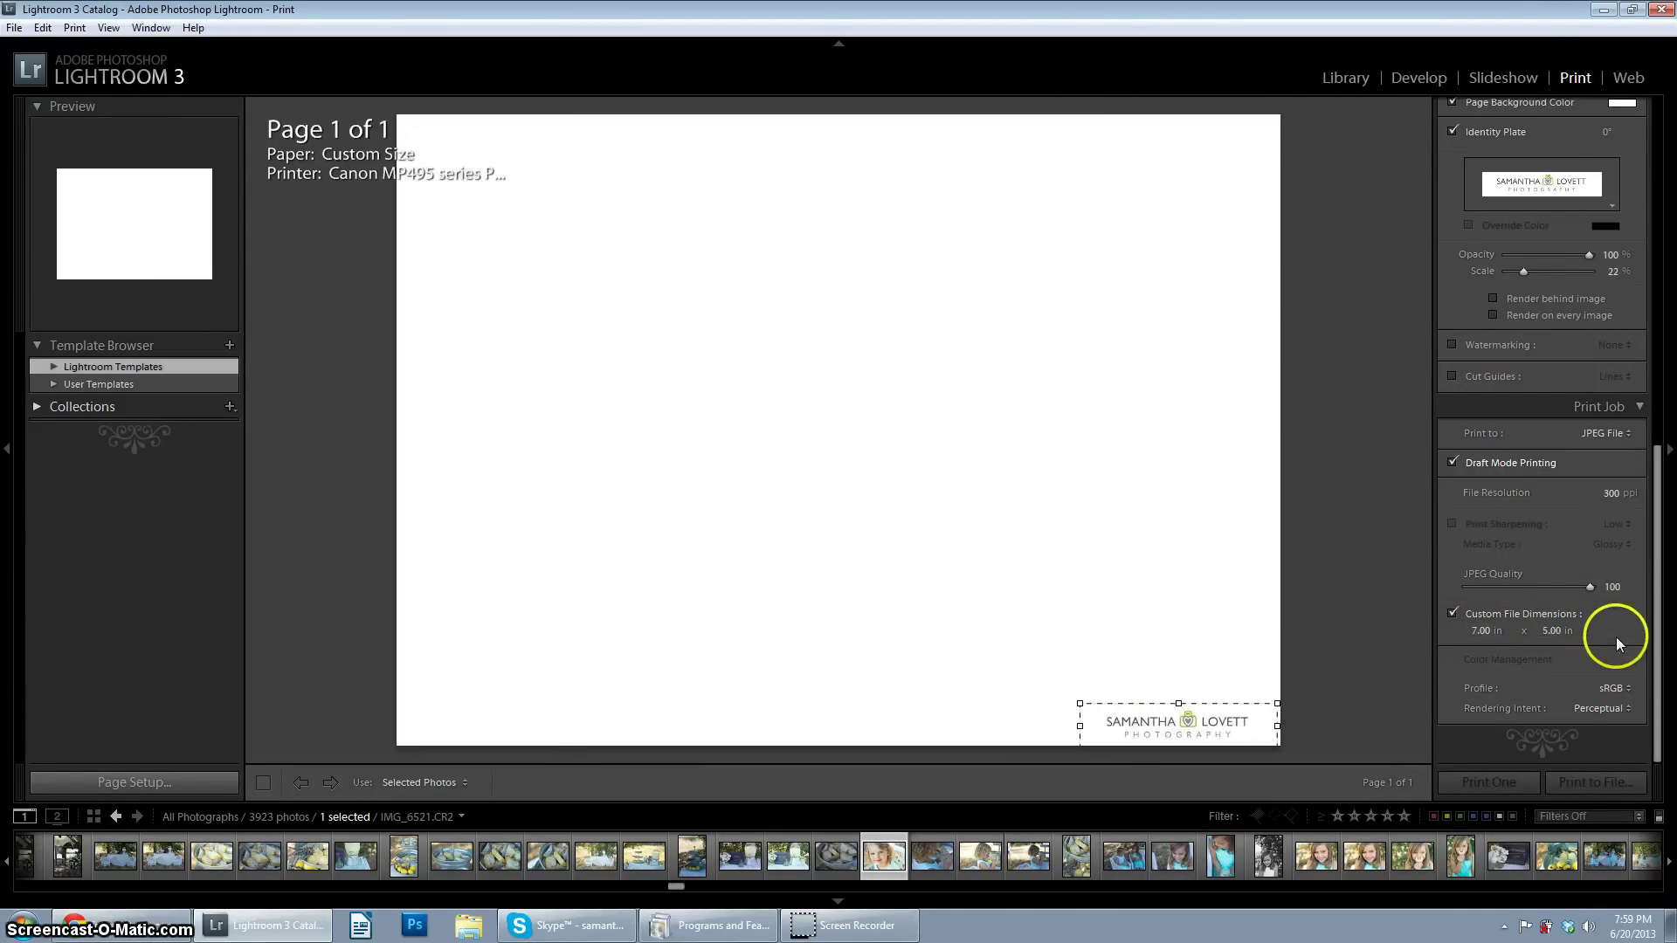
Step: Move the logo slightly up and inward from the page's lower-right corner
{"action": "left_click_drag", "start_coordinate": [1216, 730], "coordinate": [1209, 723]}
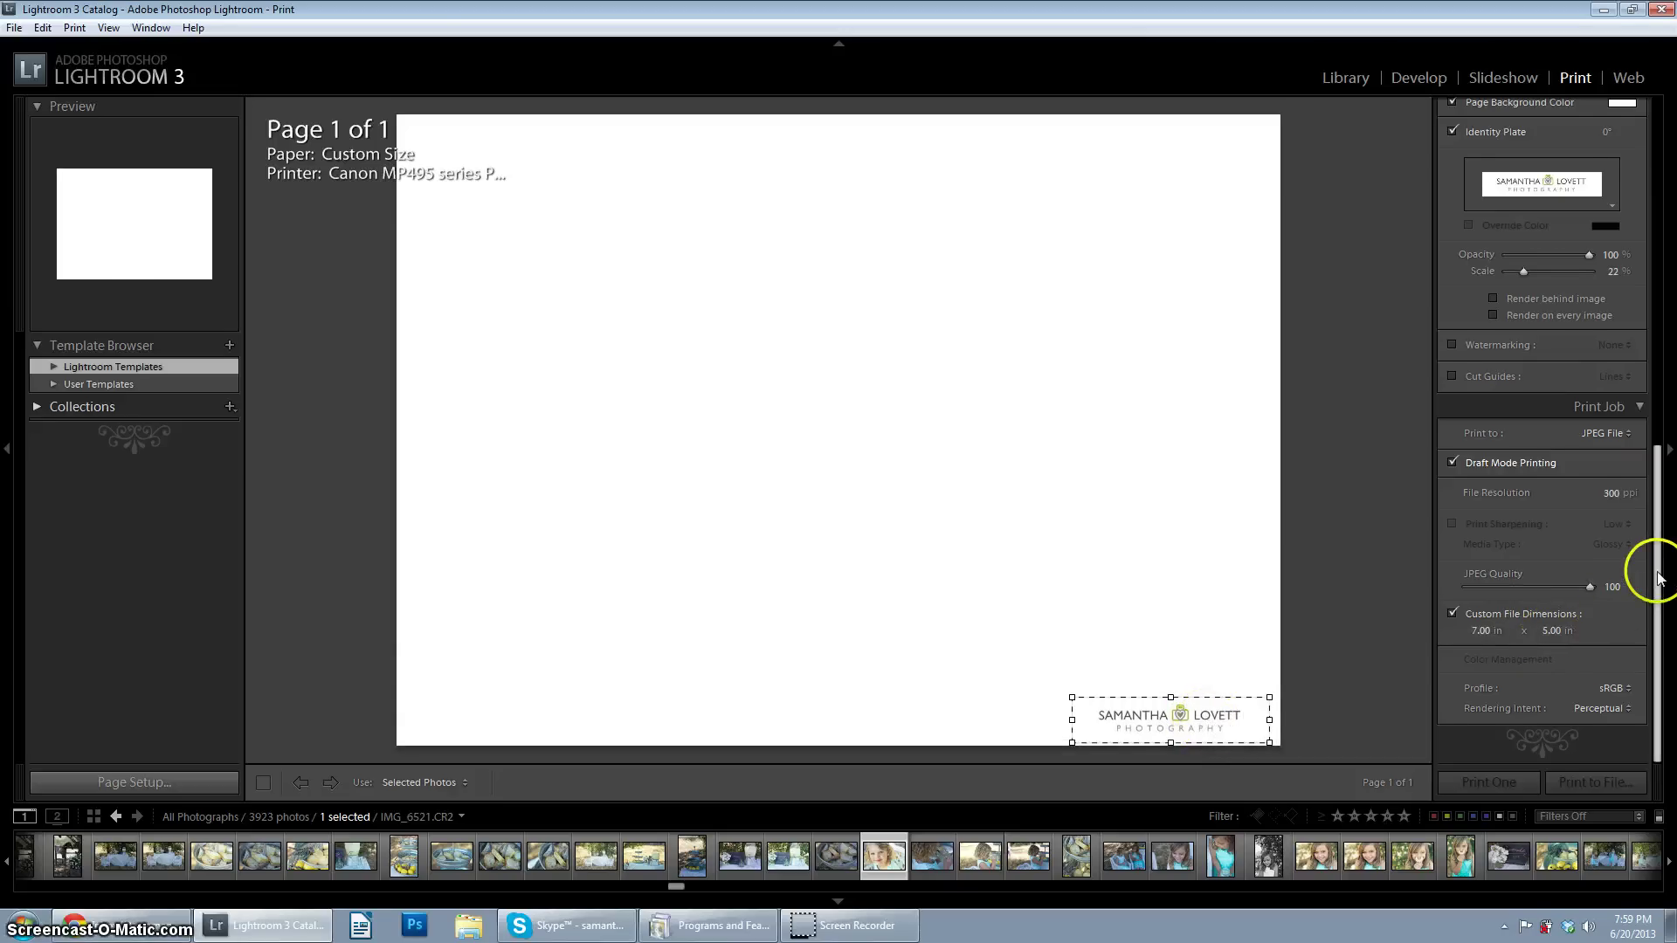
{"action": "left_click_drag", "start_coordinate": [1658, 578], "coordinate": [1660, 605]}
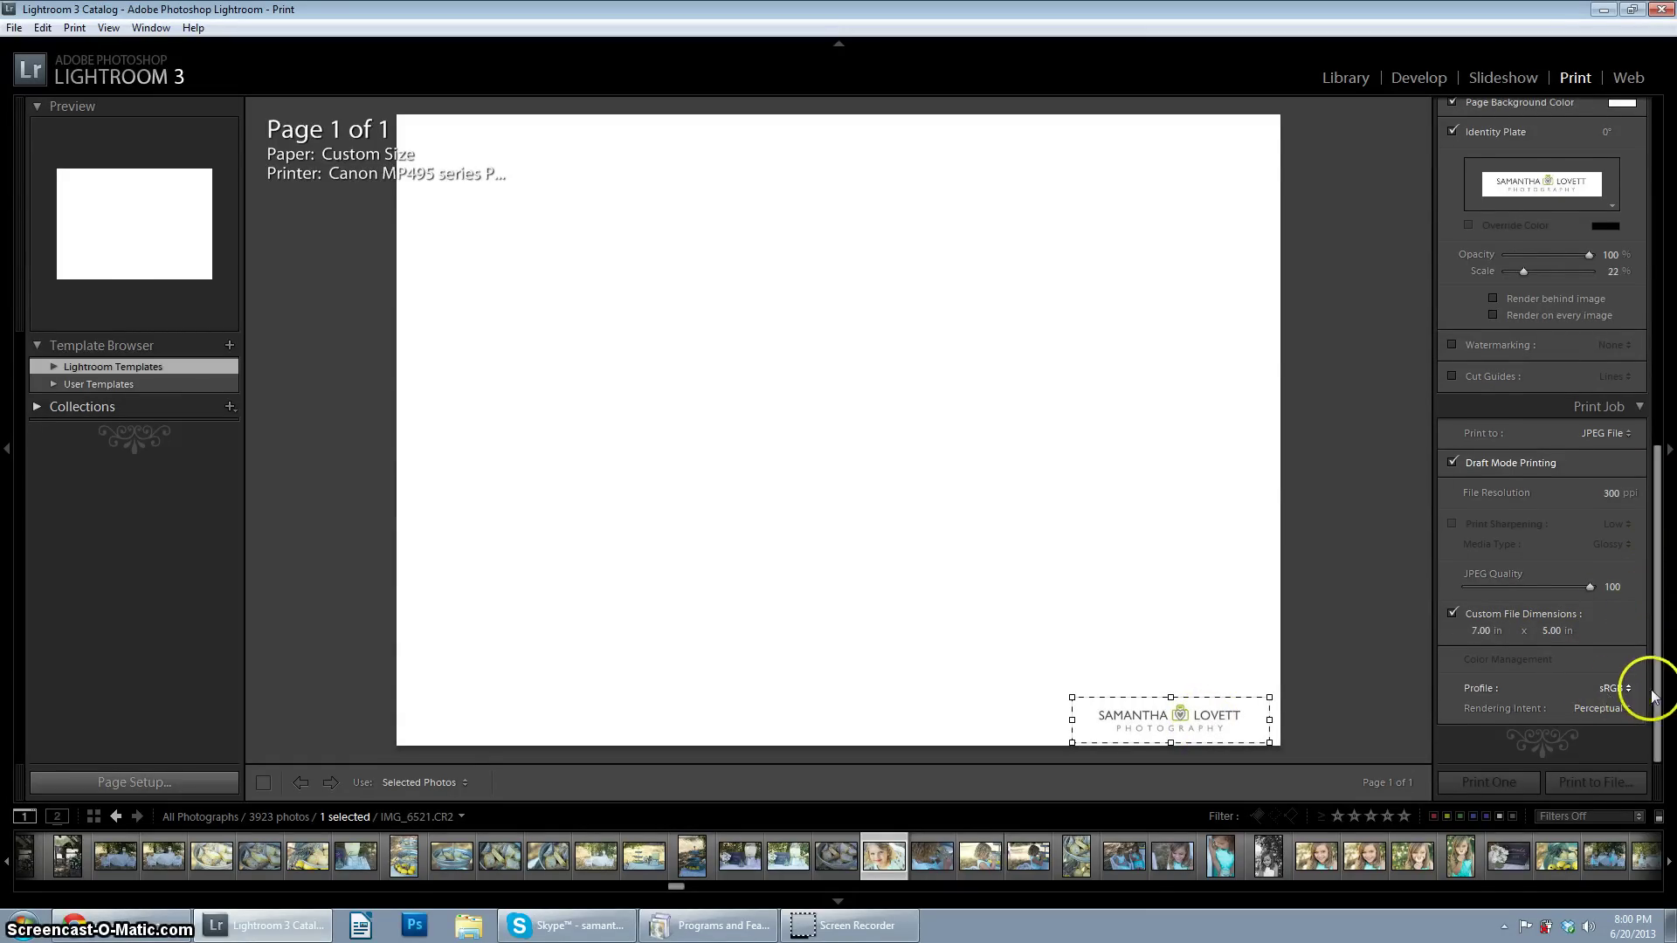
{"action": "left_click_drag", "start_coordinate": [1658, 711], "coordinate": [1632, 281]}
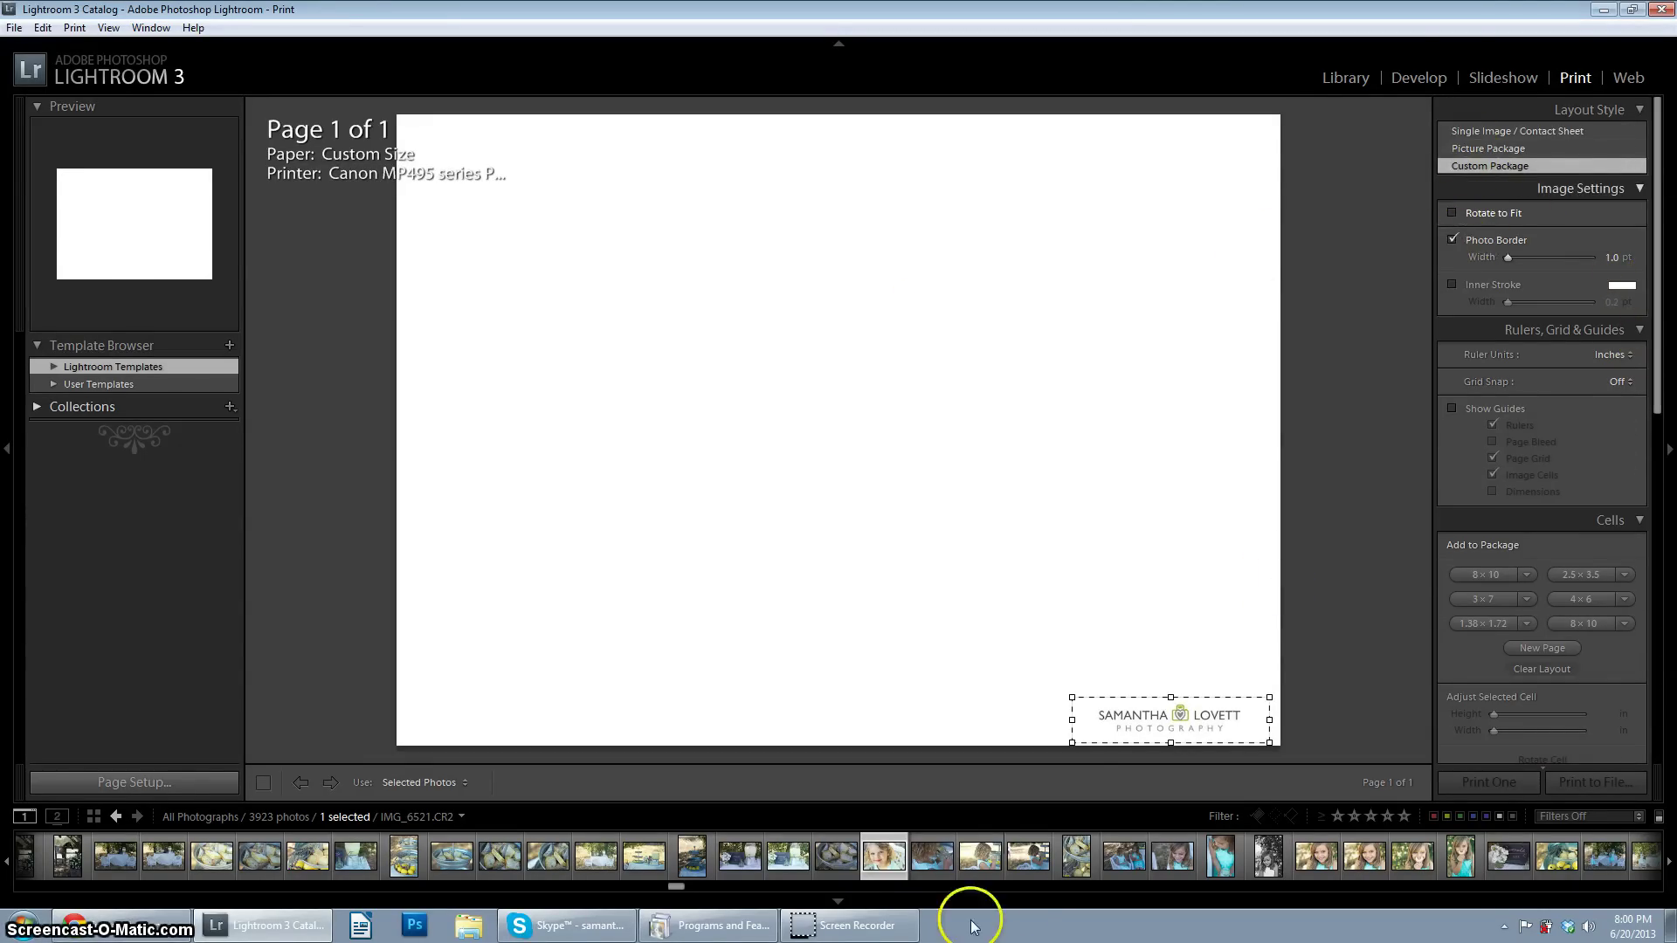
Step: Place four photos in a two-by-two arrangement on the page: IMG_6521 and IMG_6651 on top, IMG_6464 and IMG_6616 below
{"action": "left_click_drag", "start_coordinate": [891, 850], "coordinate": [596, 278]}
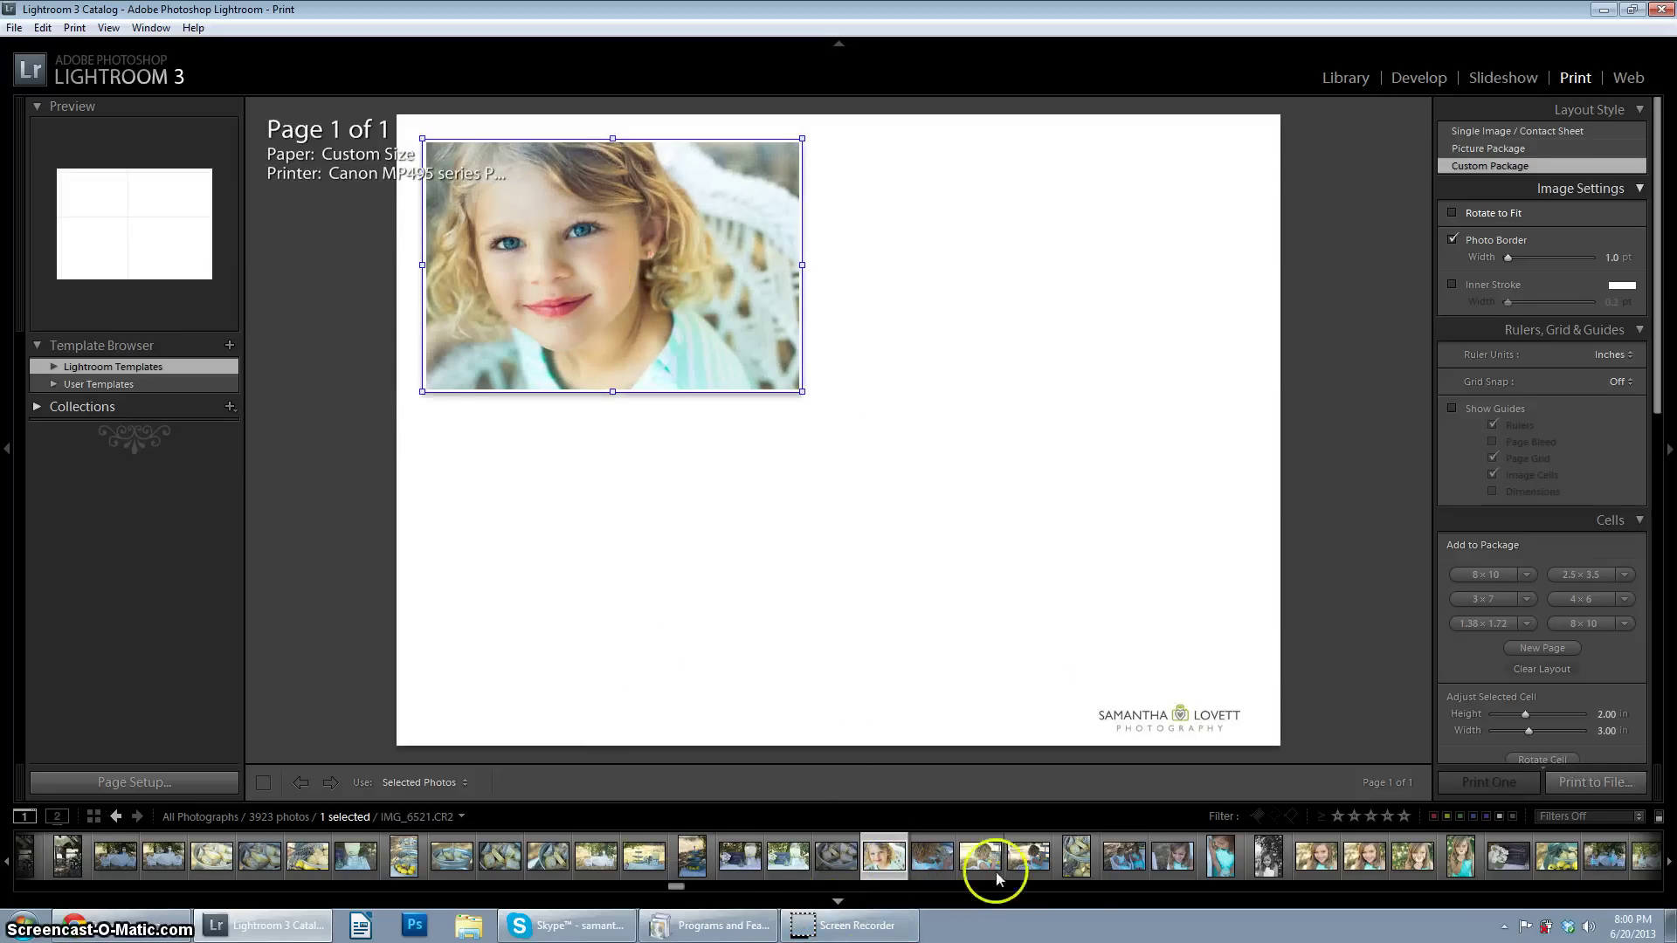
{"action": "left_click_drag", "start_coordinate": [1319, 856], "coordinate": [1034, 533]}
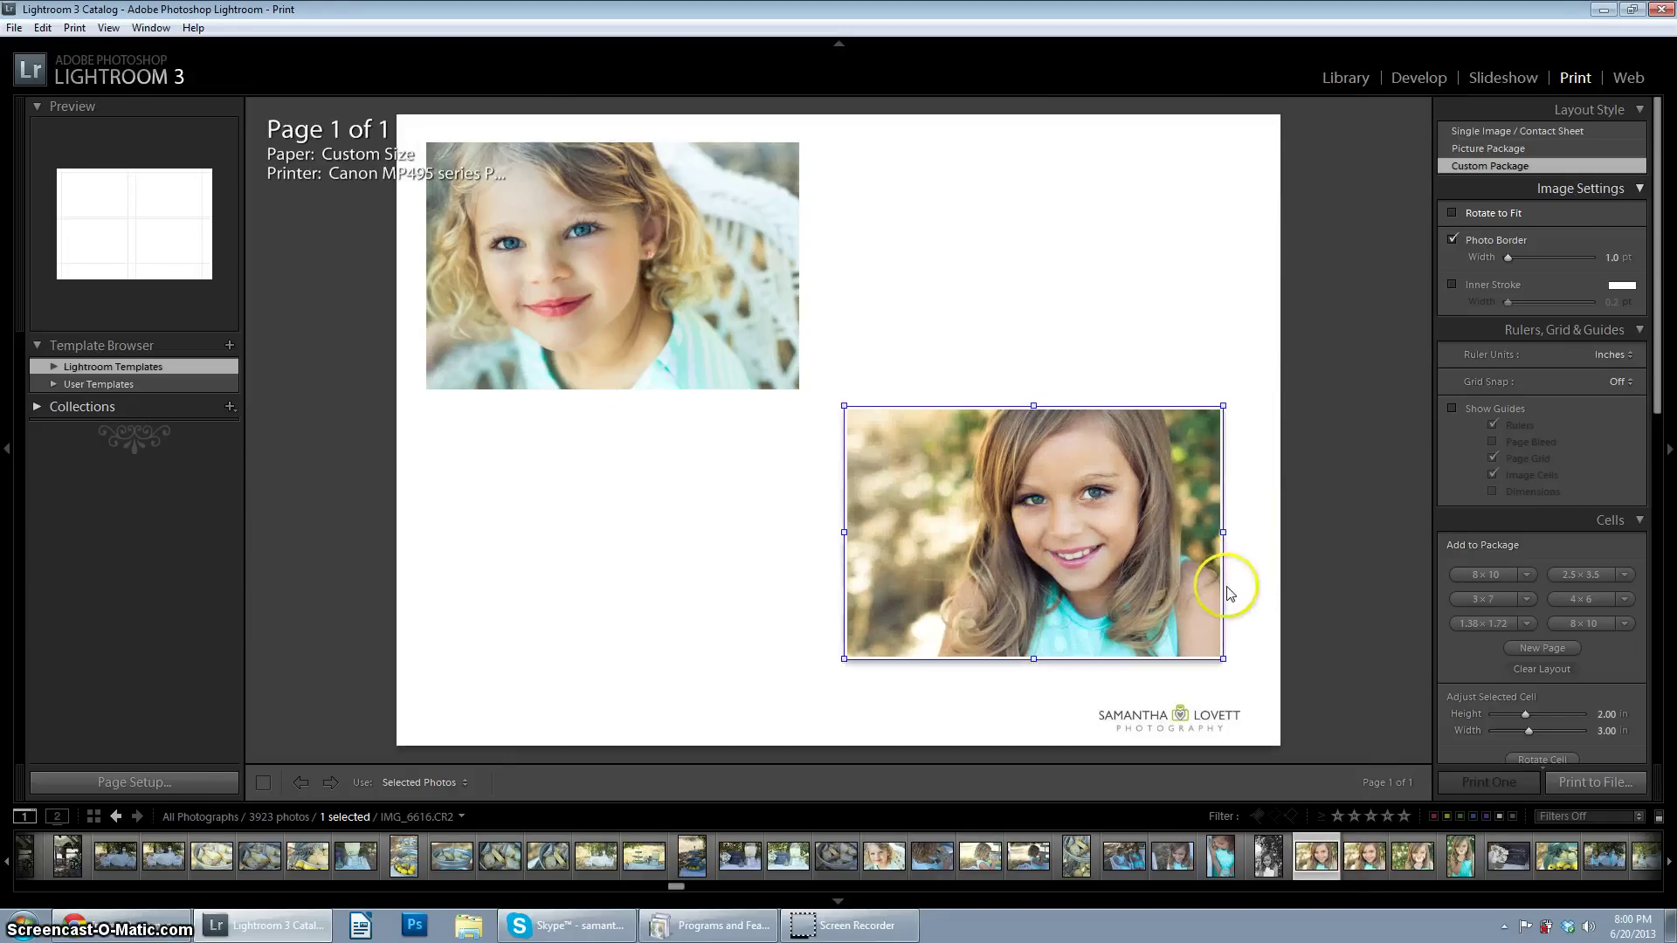
{"action": "left_click_drag", "start_coordinate": [226, 856], "coordinate": [616, 542]}
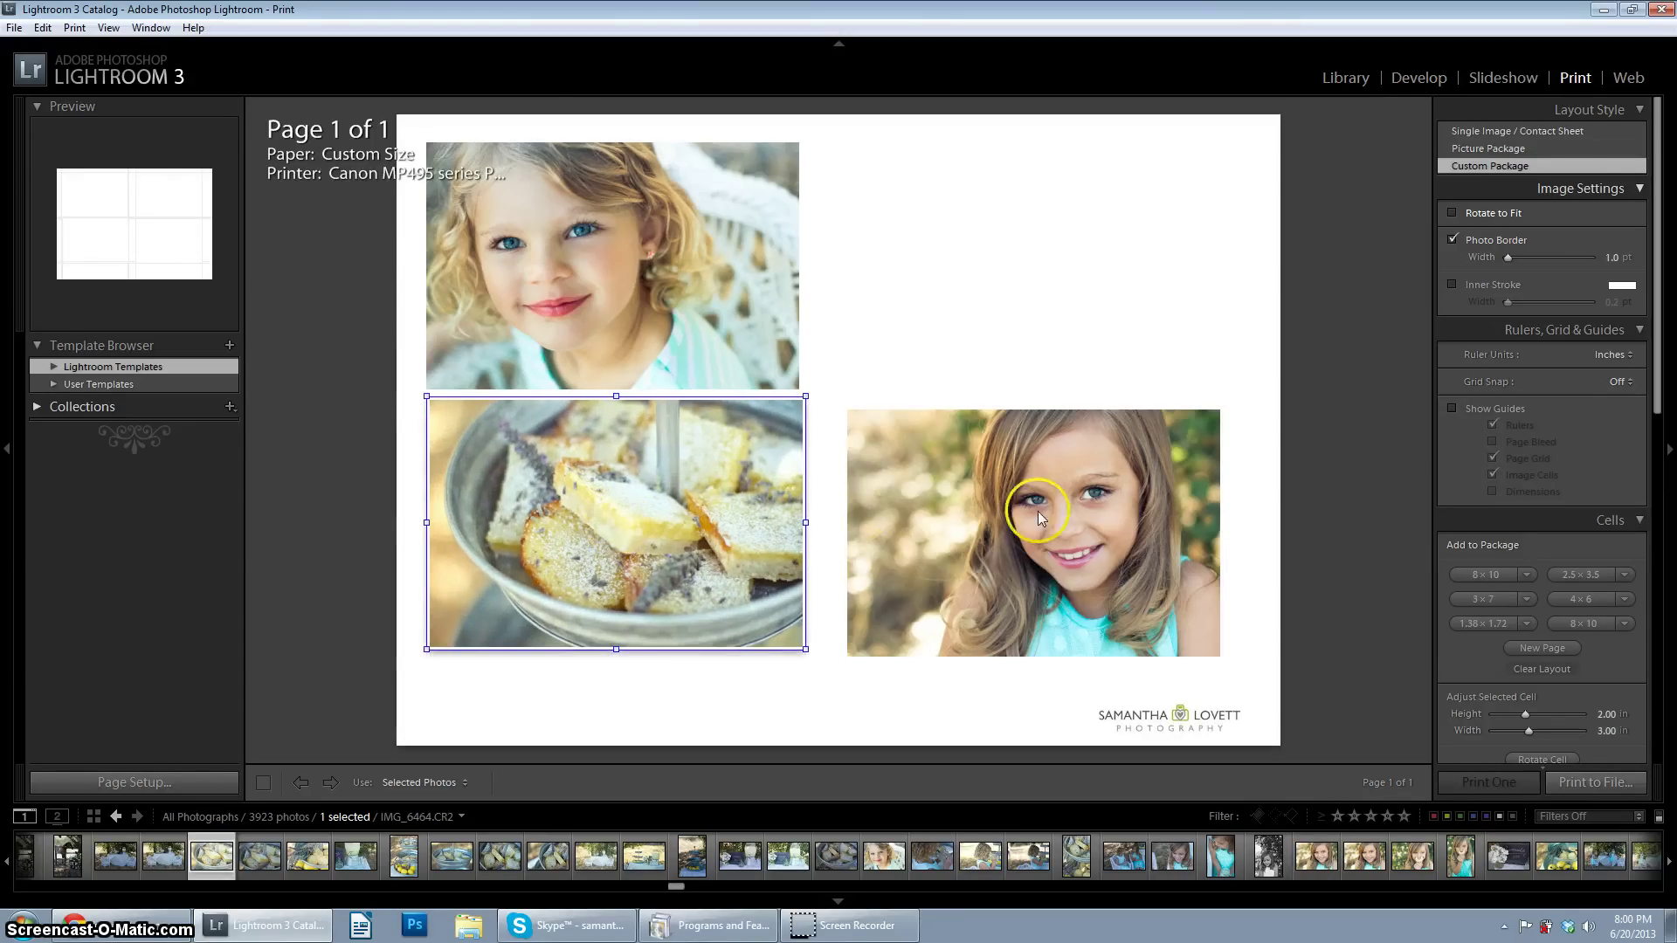
{"action": "left_click_drag", "start_coordinate": [1038, 511], "coordinate": [1014, 497]}
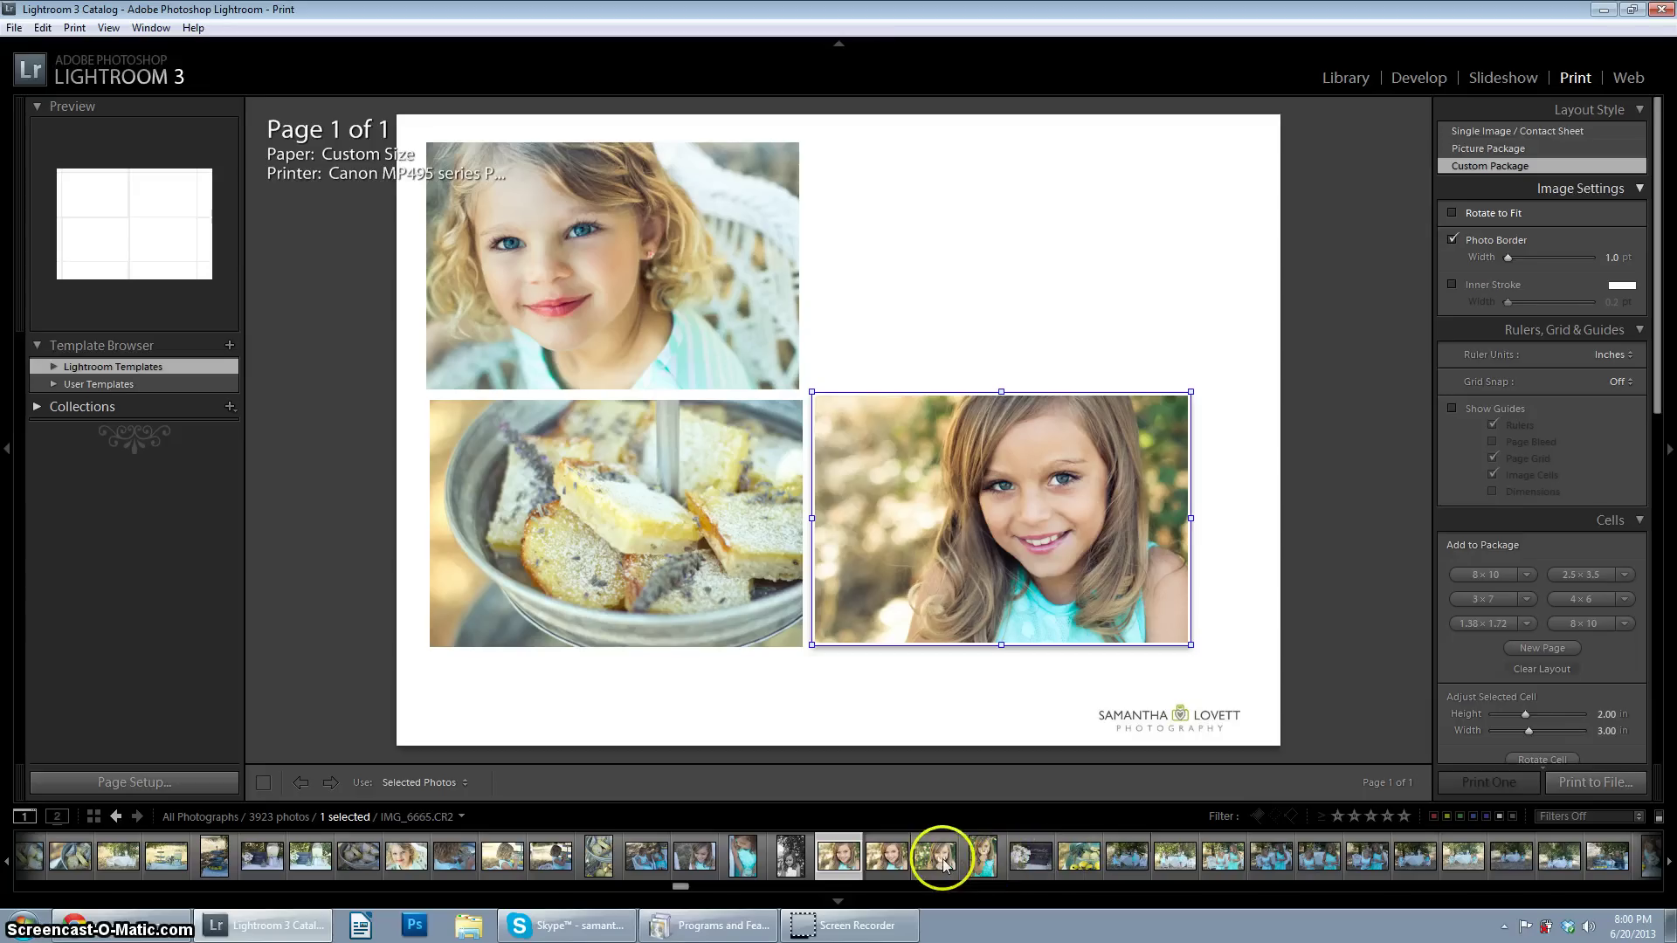
{"action": "left_click_drag", "start_coordinate": [944, 865], "coordinate": [1011, 265]}
Step: Nudge each of the four photos to line up the rows and columns and even out the gaps, leaving no cell selected
{"action": "left_click_drag", "start_coordinate": [1022, 433], "coordinate": [1016, 406]}
{"action": "left_click_drag", "start_coordinate": [680, 238], "coordinate": [673, 226]}
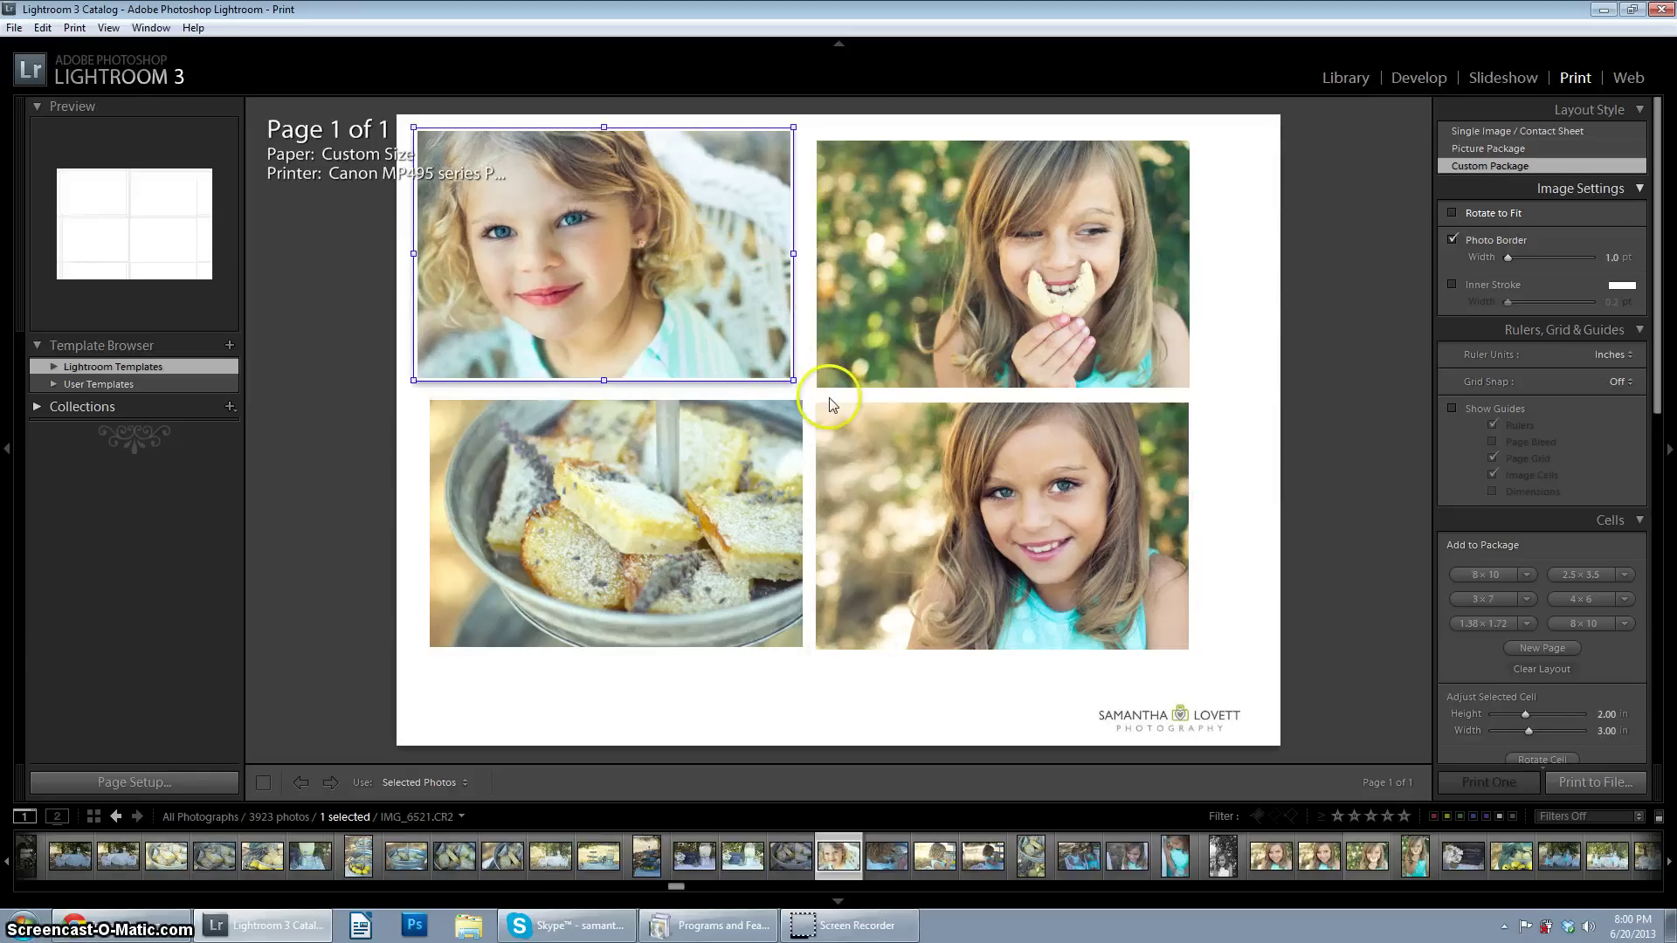
{"action": "left_click_drag", "start_coordinate": [958, 340], "coordinate": [951, 332]}
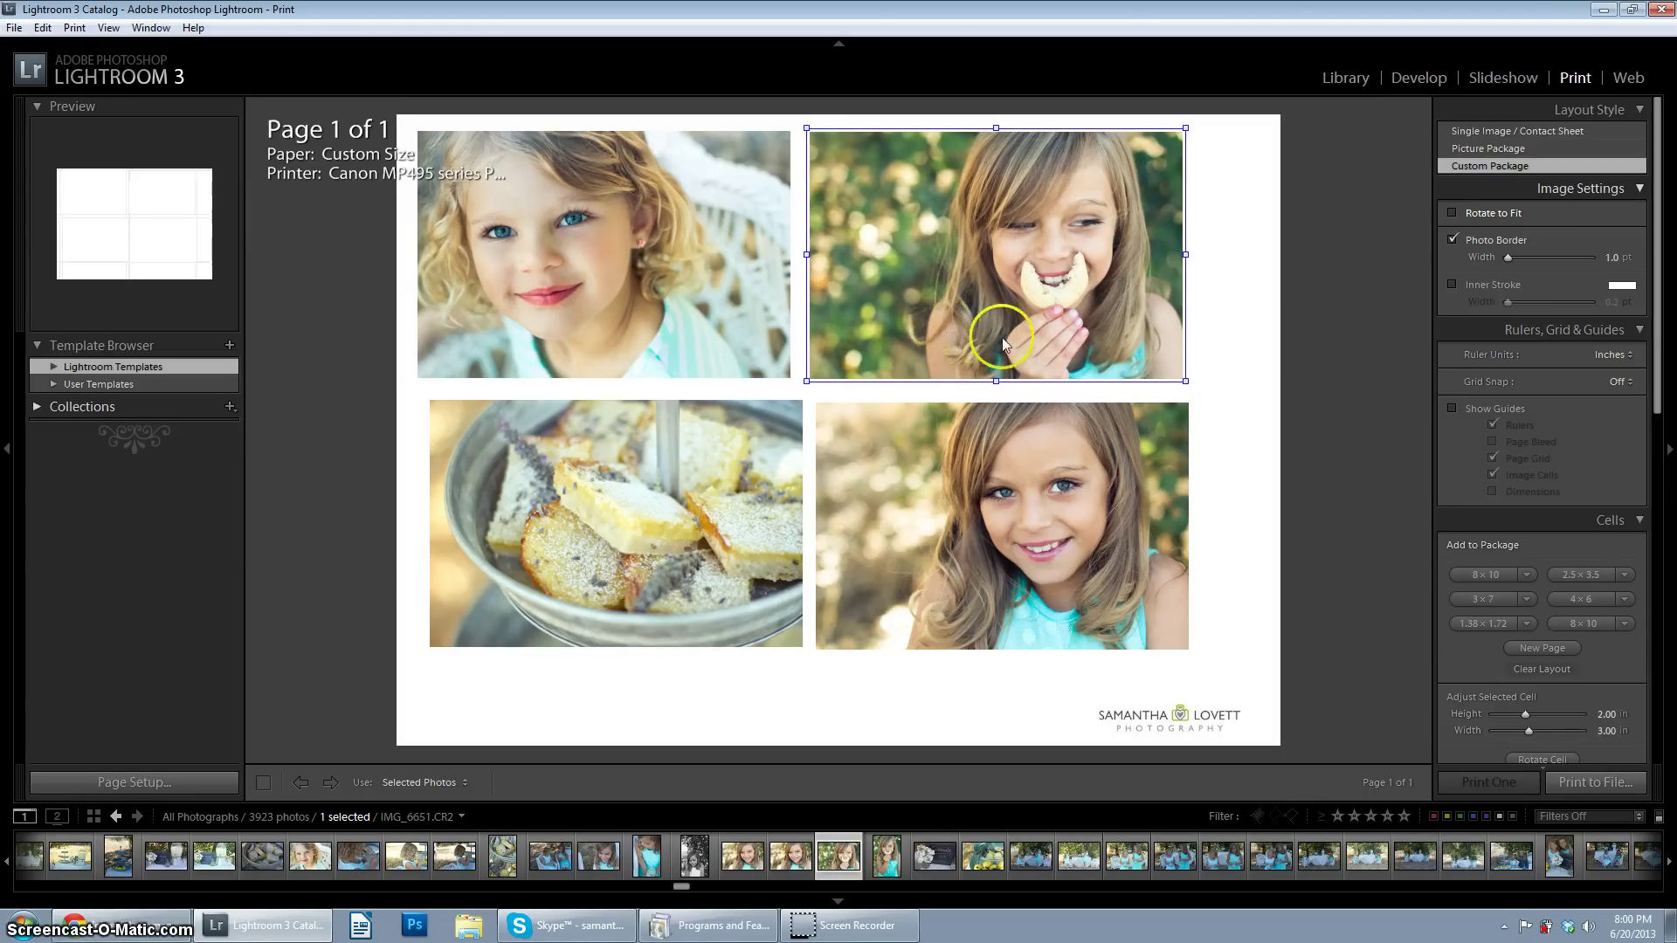
{"action": "left_click_drag", "start_coordinate": [773, 482], "coordinate": [763, 482]}
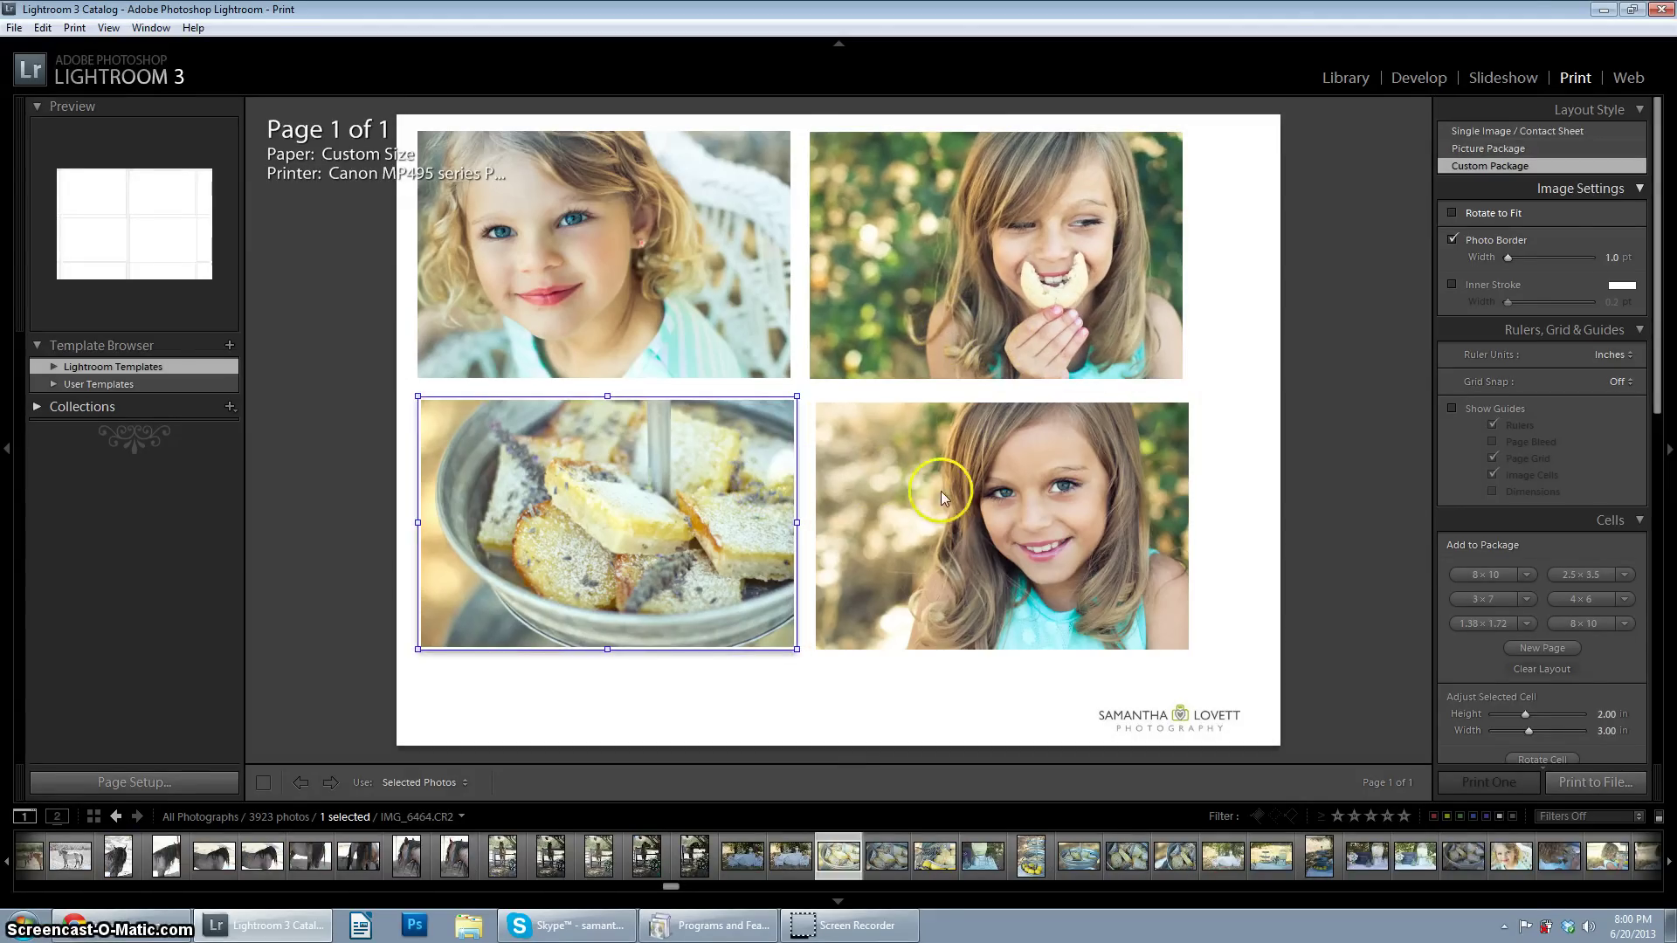
{"action": "left_click_drag", "start_coordinate": [941, 491], "coordinate": [945, 490]}
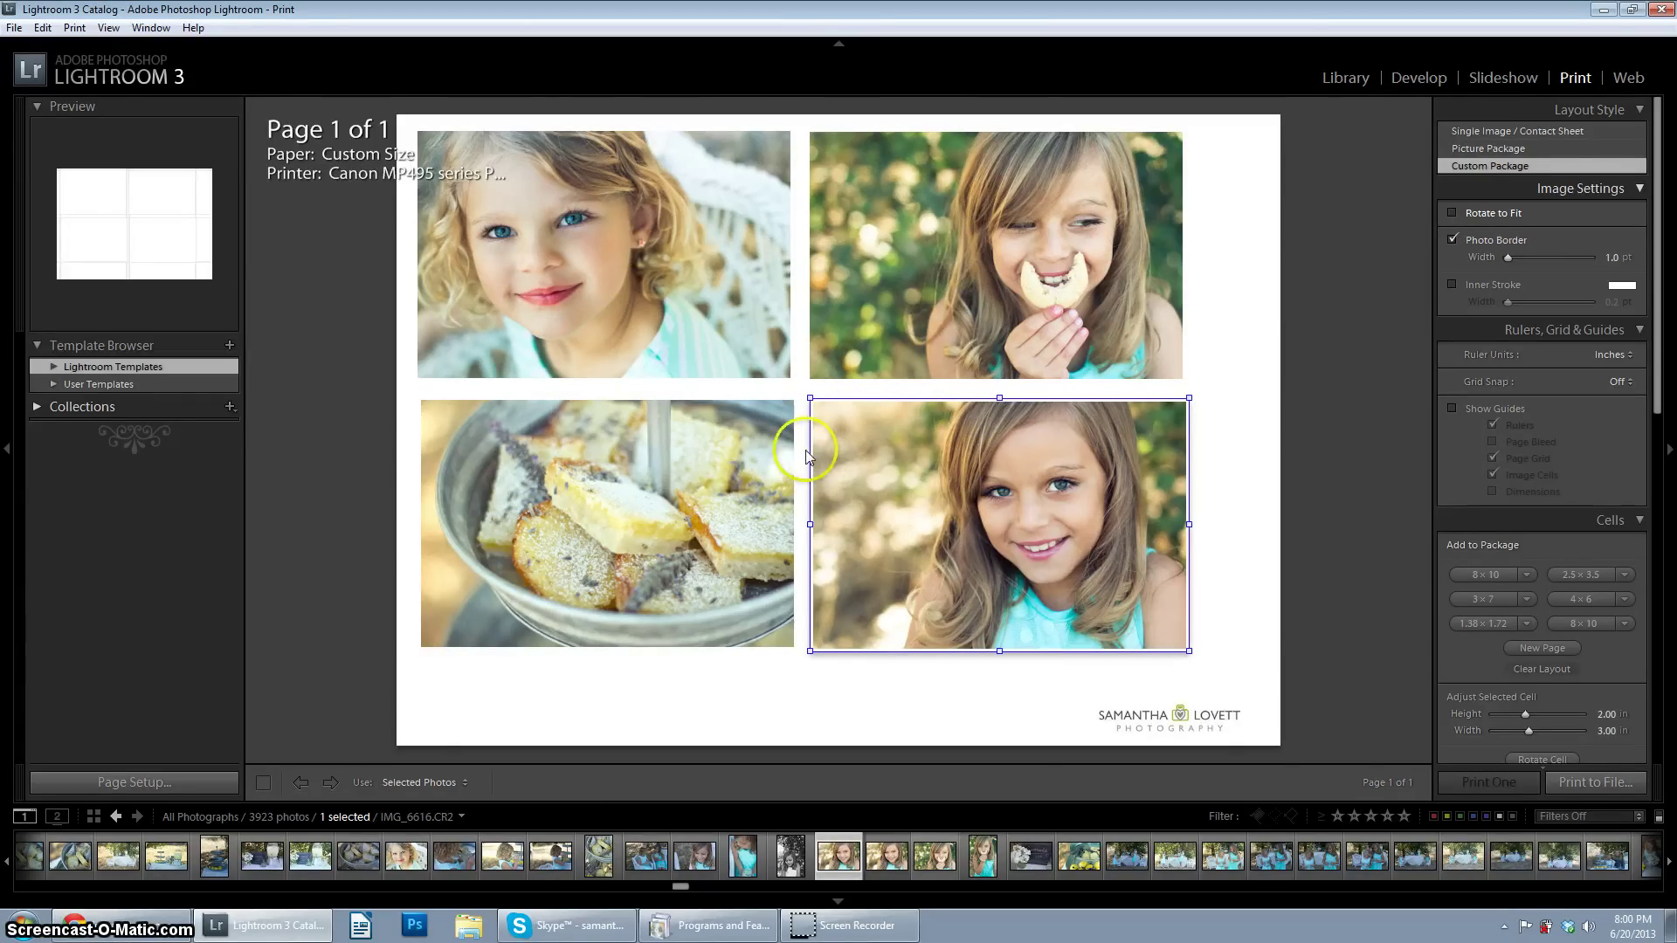
{"action": "left_click", "coordinate": [55, 385]}
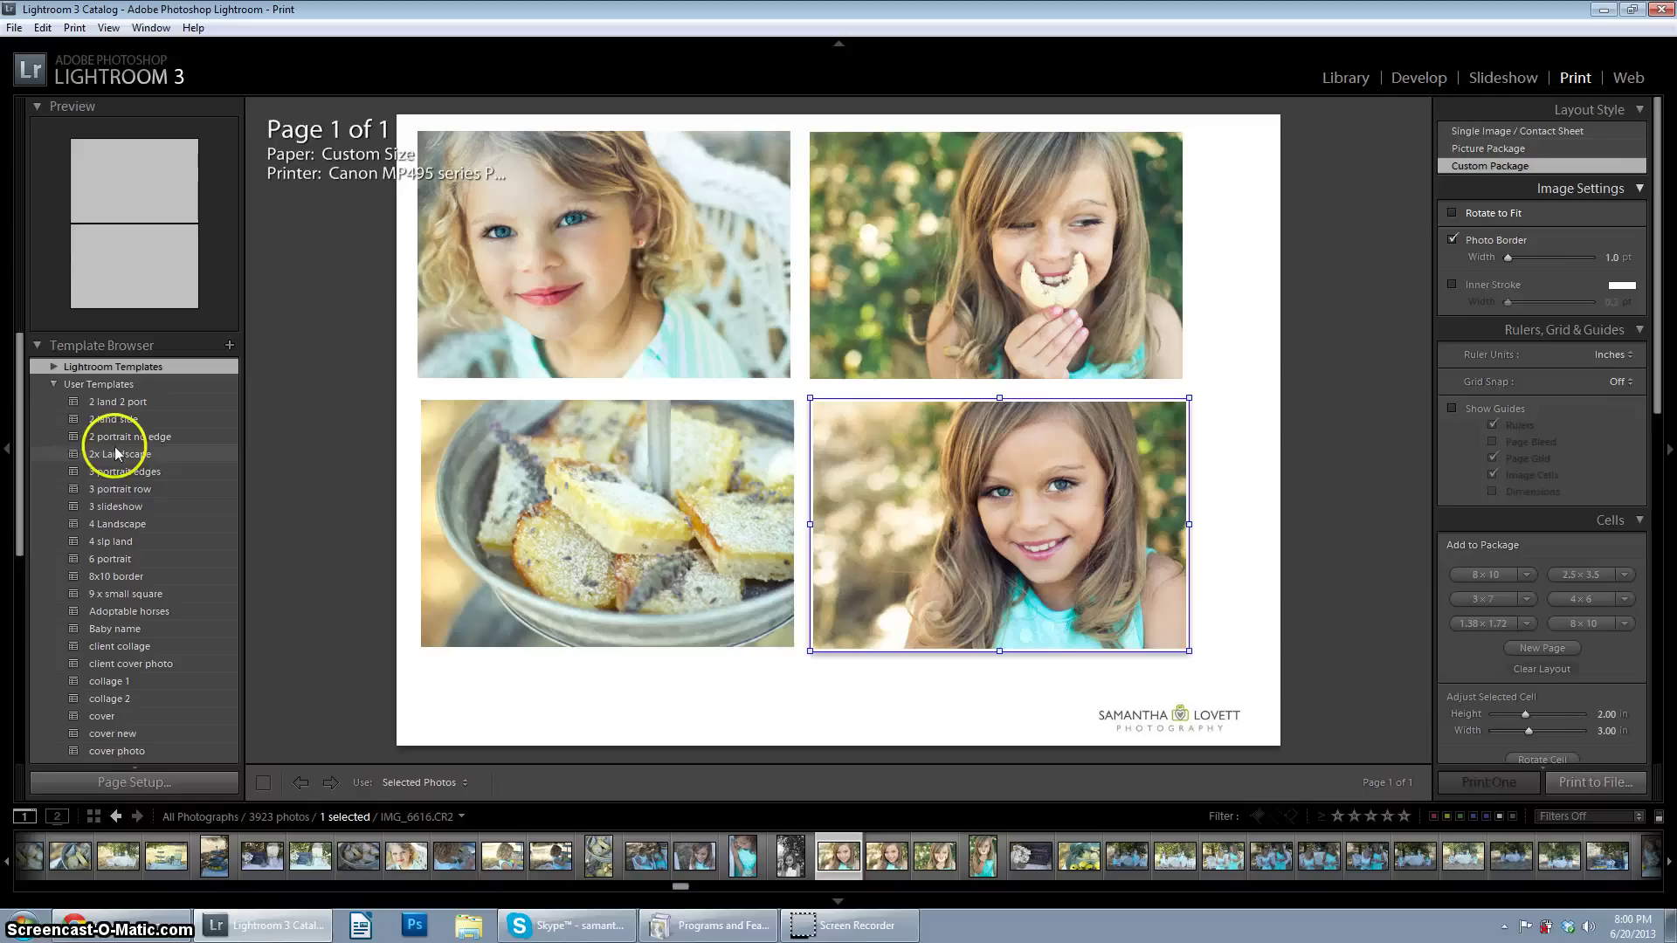
{"action": "left_click", "coordinate": [1233, 411]}
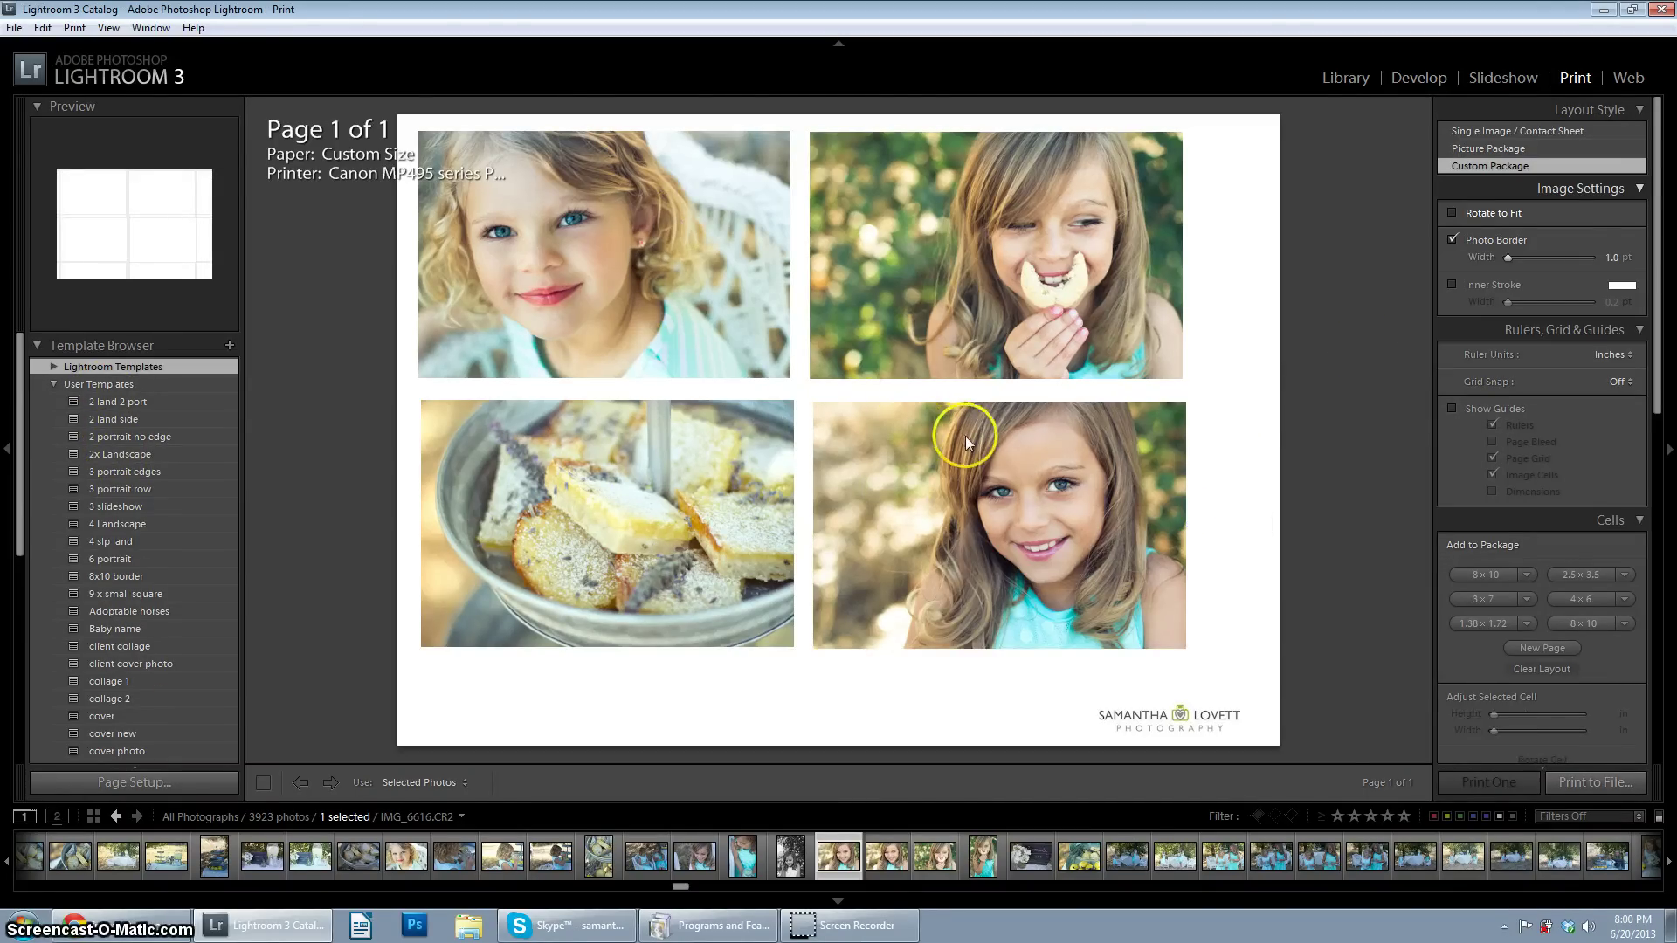
Step: Show the page guides and set the grid snap to Grid
{"action": "left_click", "coordinate": [1452, 408]}
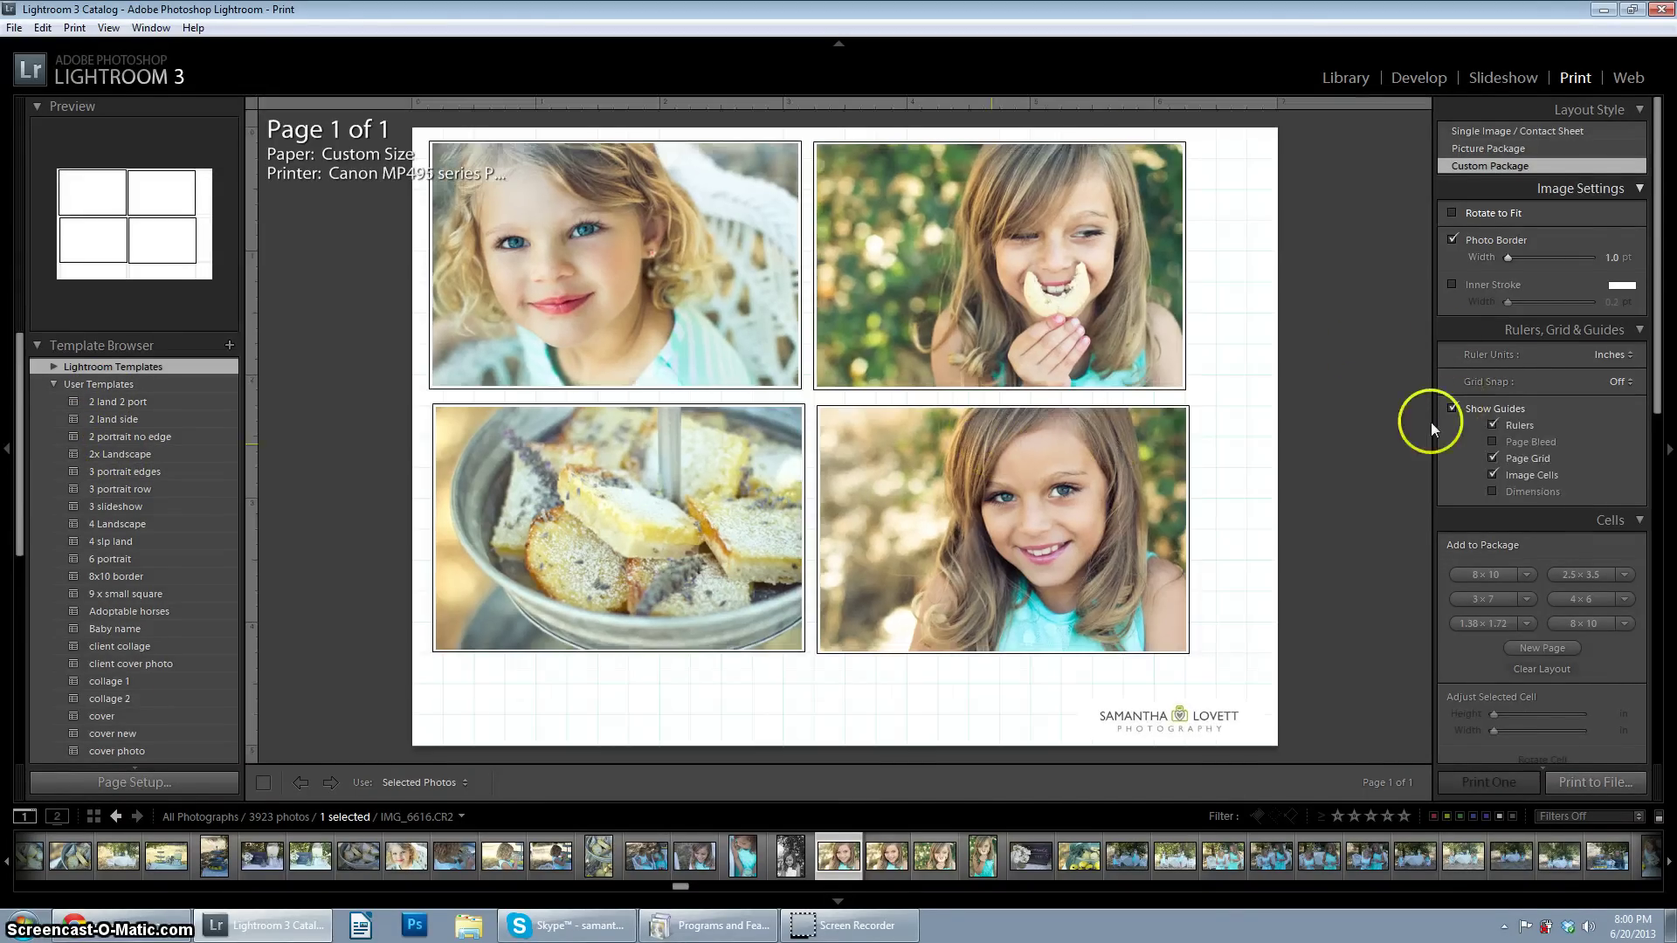
{"action": "left_click", "coordinate": [1618, 380]}
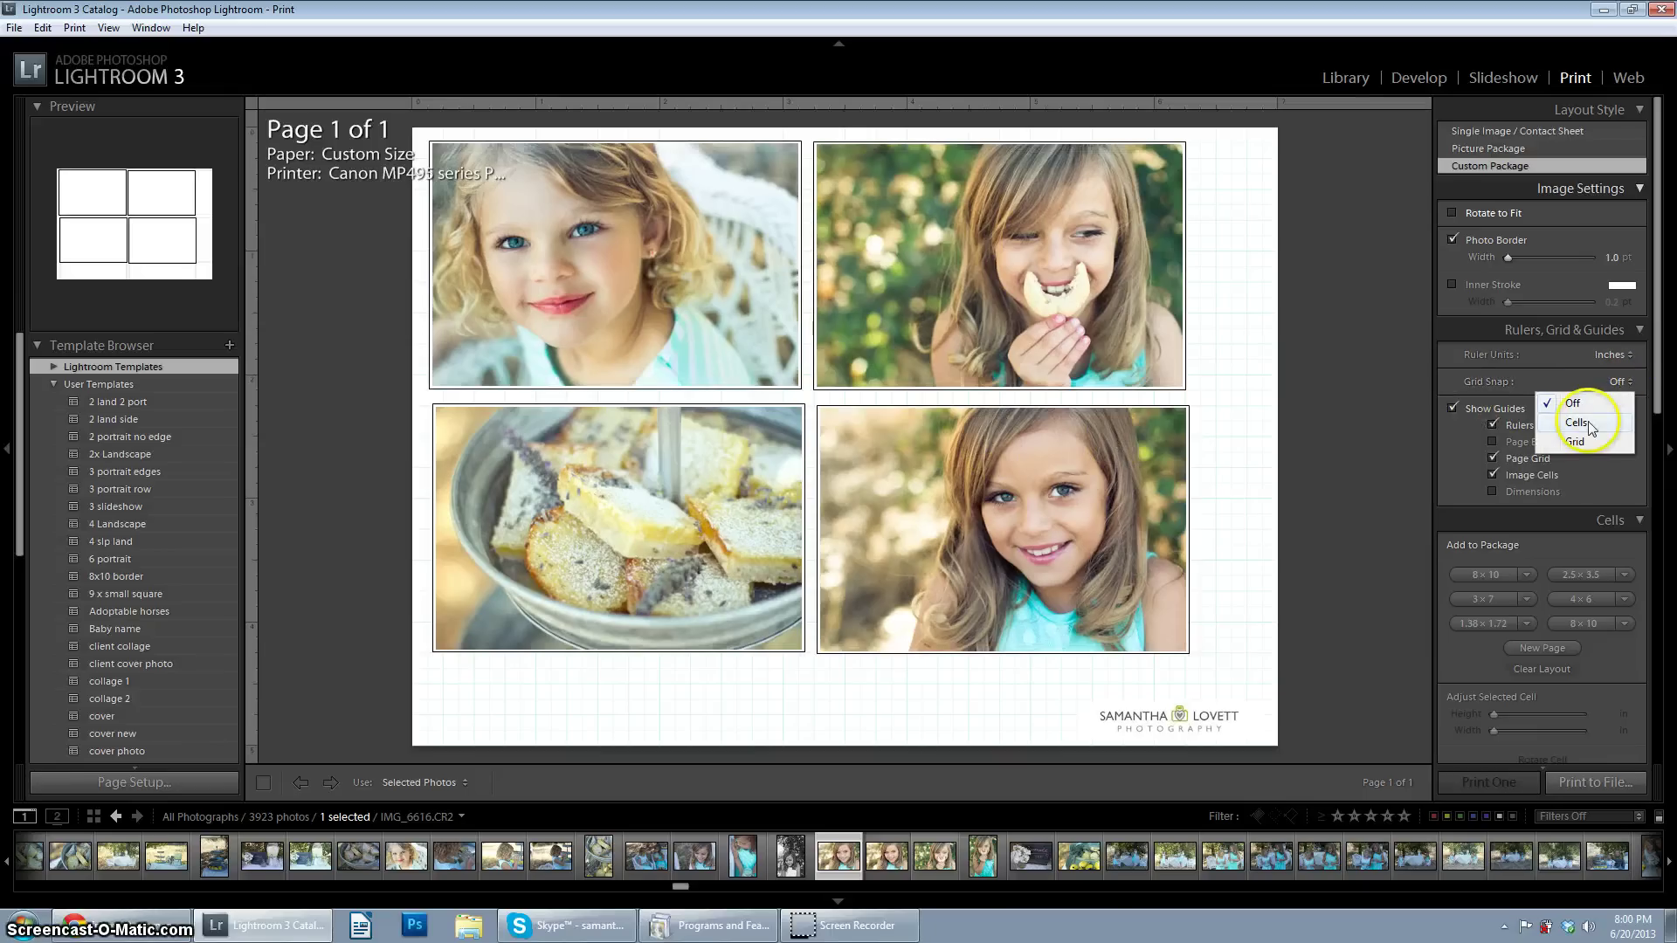
{"action": "left_click", "coordinate": [1585, 439]}
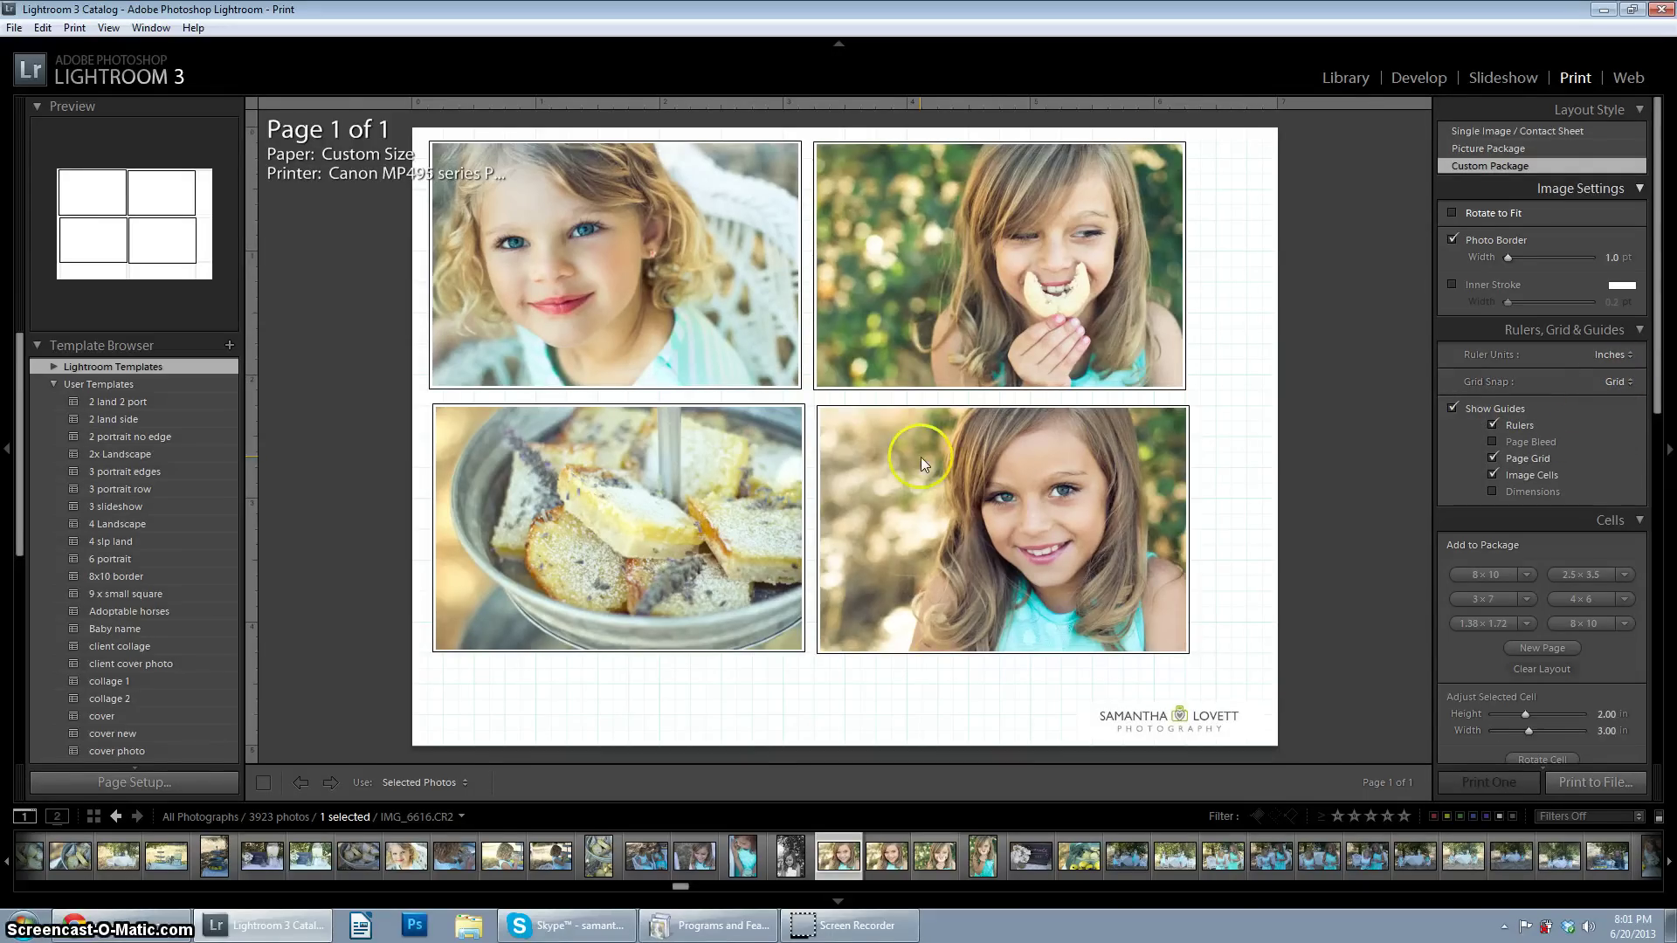
Step: Nudge the lower-right and upper-right photos so both snap to the page grid and share the same left edge
{"action": "mouse_move", "coordinate": [920, 457]}
{"action": "left_mouse_down"}
{"action": "mouse_move", "coordinate": [957, 463]}
{"action": "mouse_move", "coordinate": [919, 458]}
{"action": "mouse_move", "coordinate": [936, 447]}
{"action": "mouse_move", "coordinate": [921, 461]}
{"action": "left_mouse_up"}
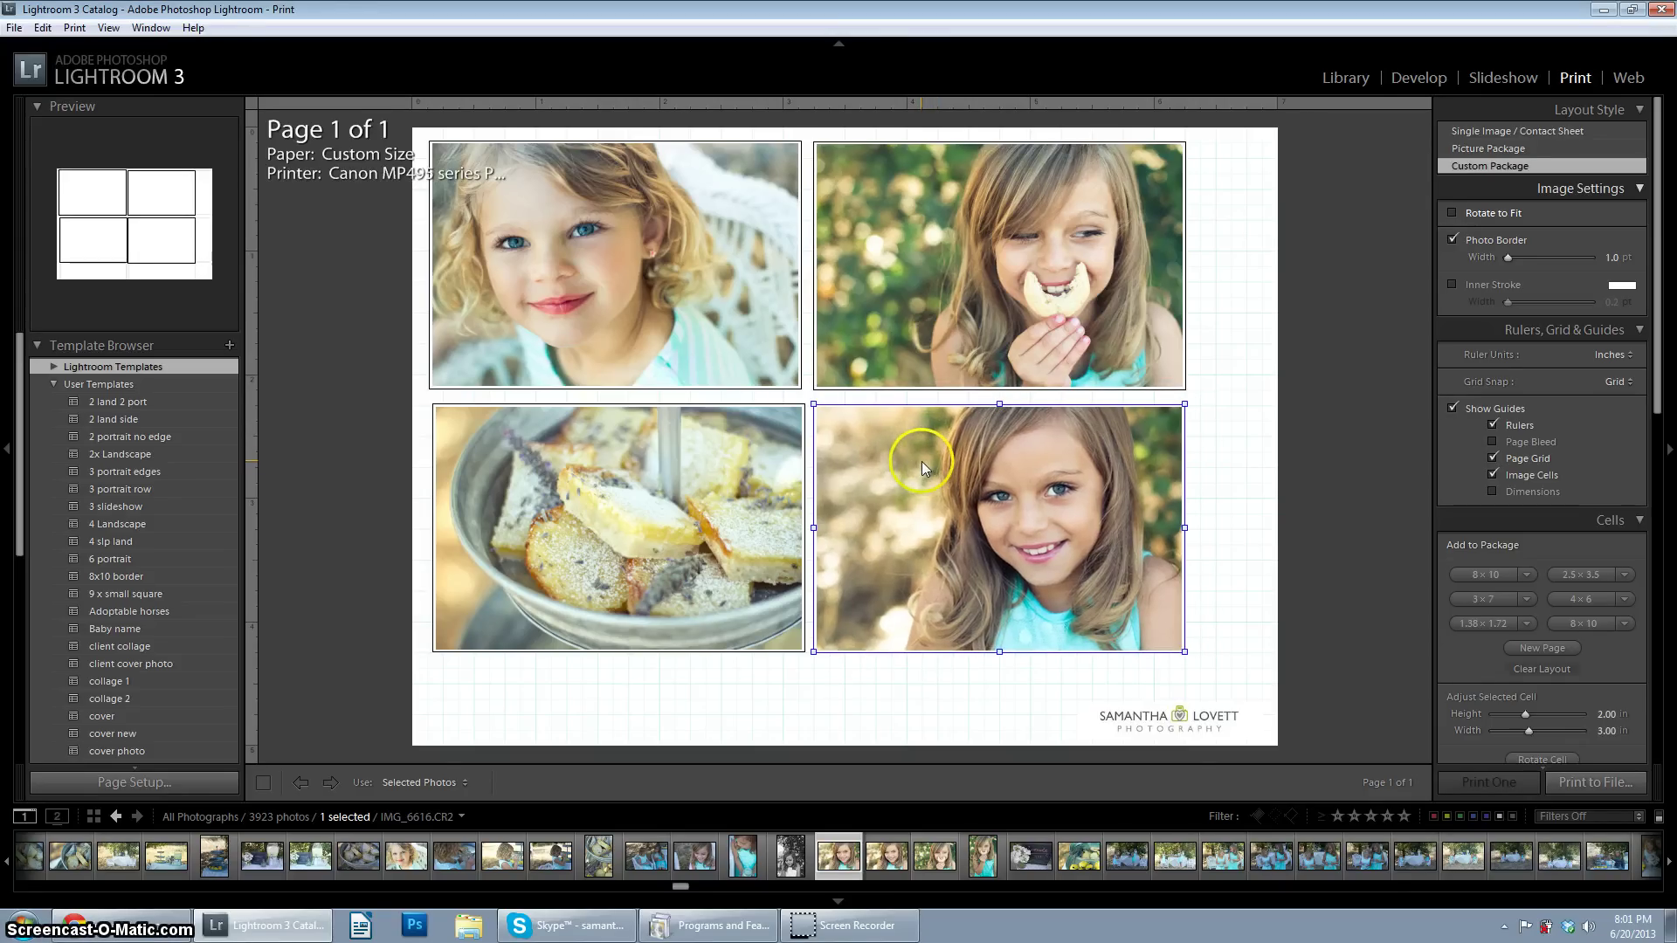
{"action": "left_click", "coordinate": [908, 306]}
{"action": "left_click_drag", "start_coordinate": [909, 311], "coordinate": [907, 286]}
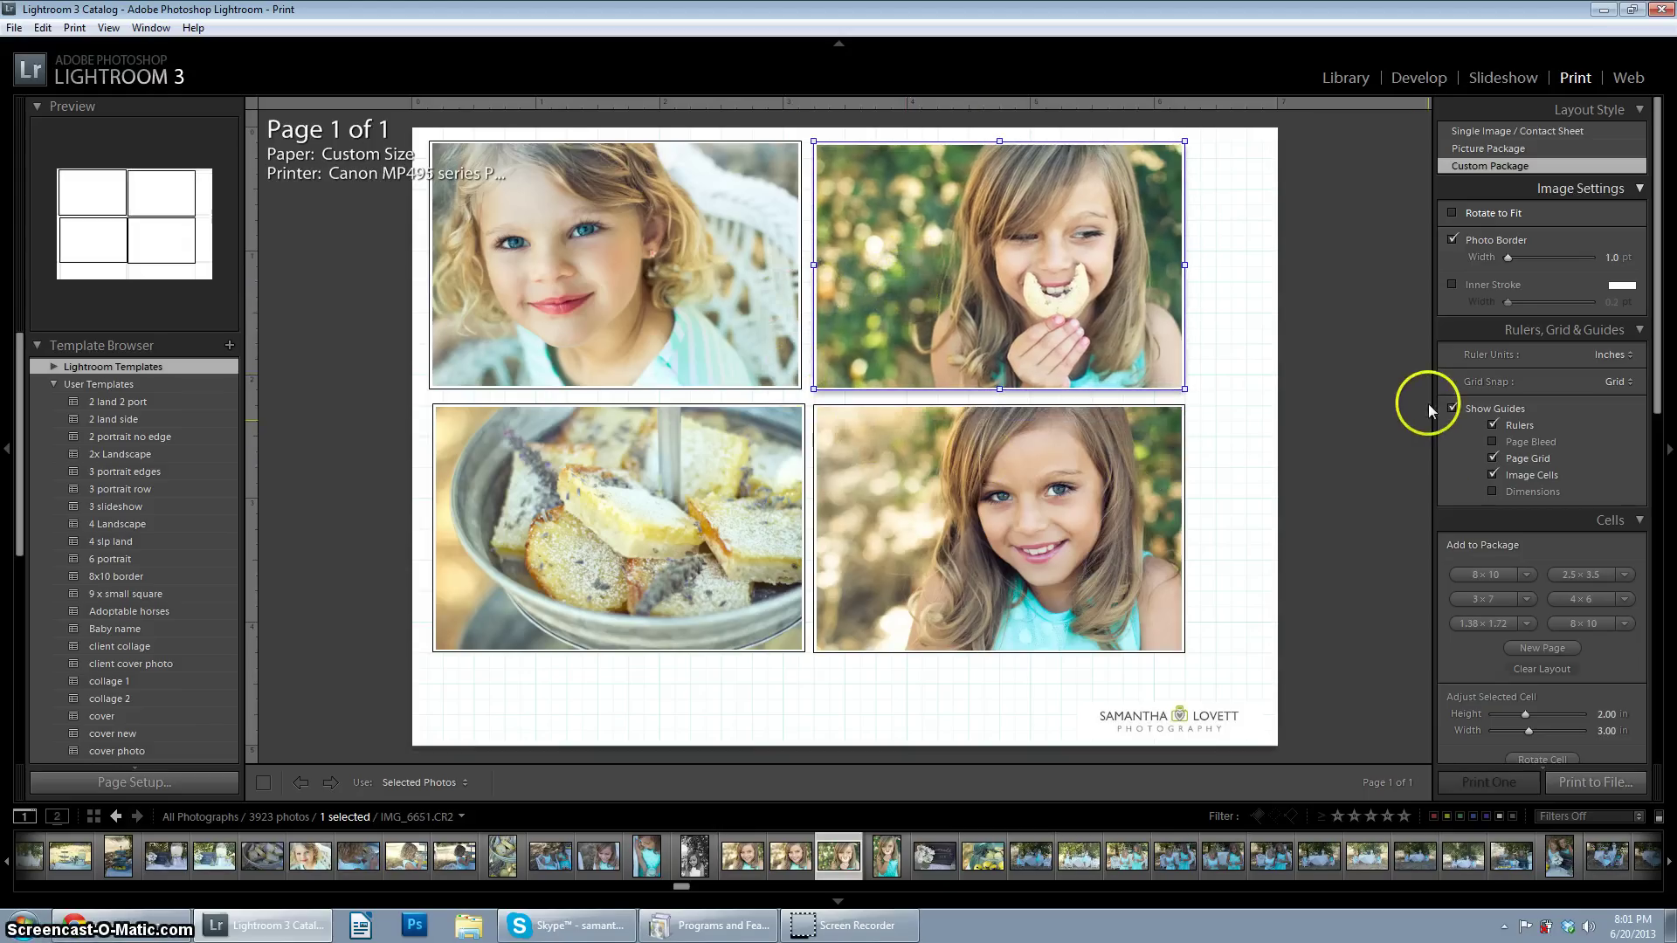
Step: Hide the page guides and turn the grid snap off
{"action": "left_click", "coordinate": [1452, 408]}
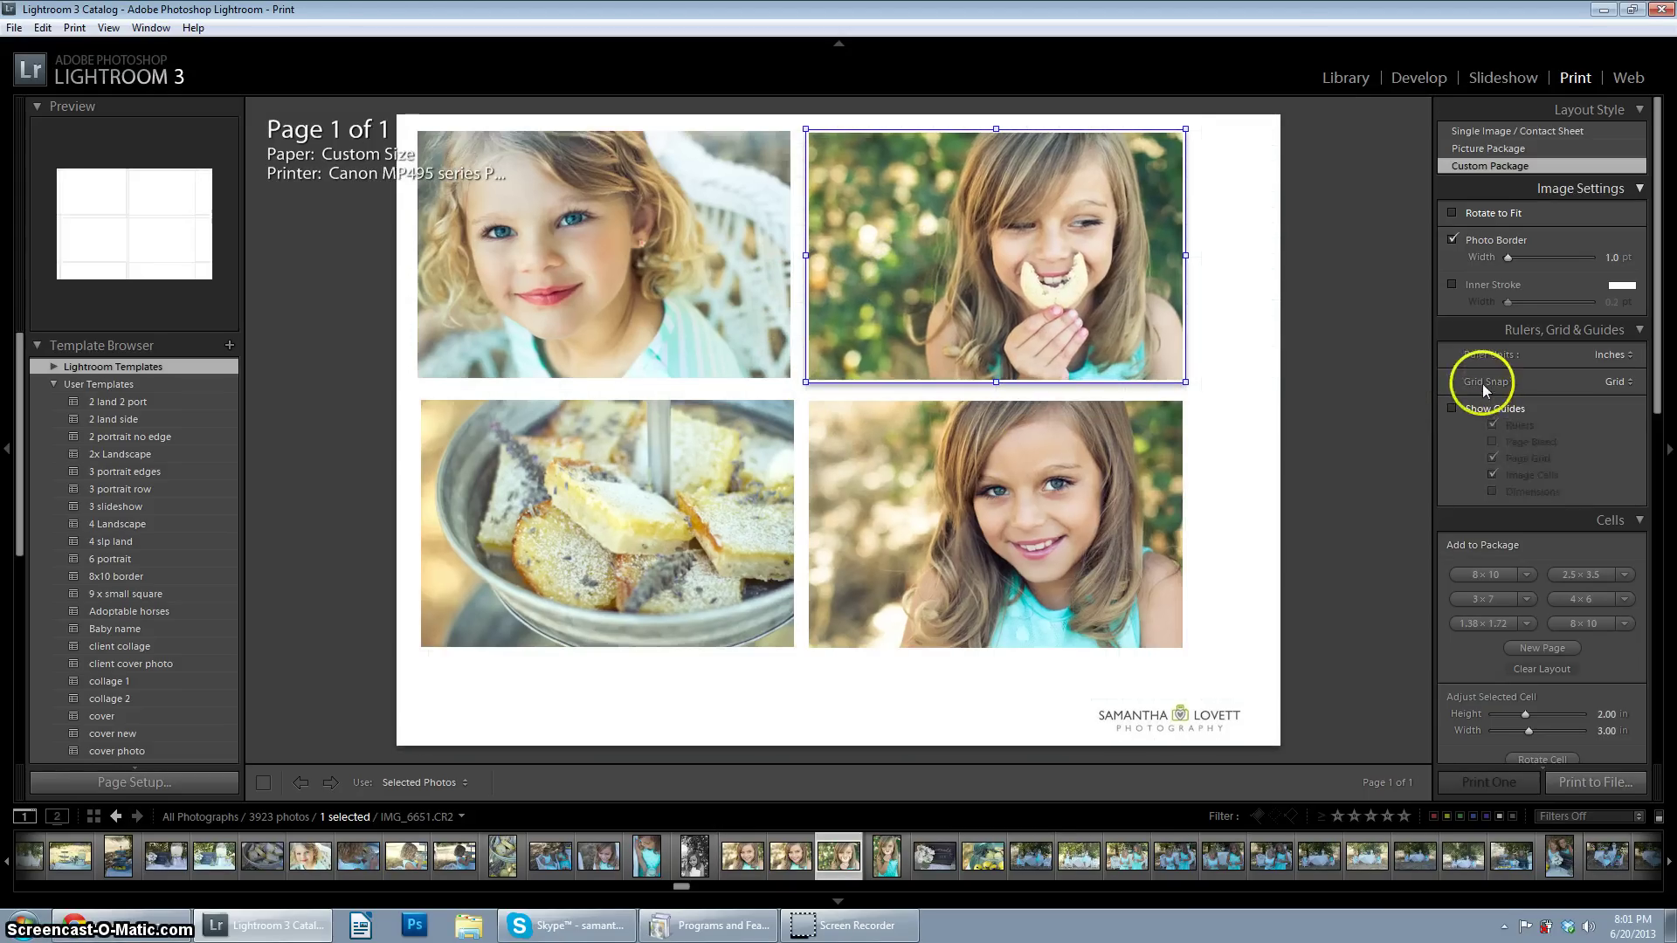
{"action": "left_click", "coordinate": [1635, 390]}
{"action": "left_click", "coordinate": [1587, 421]}
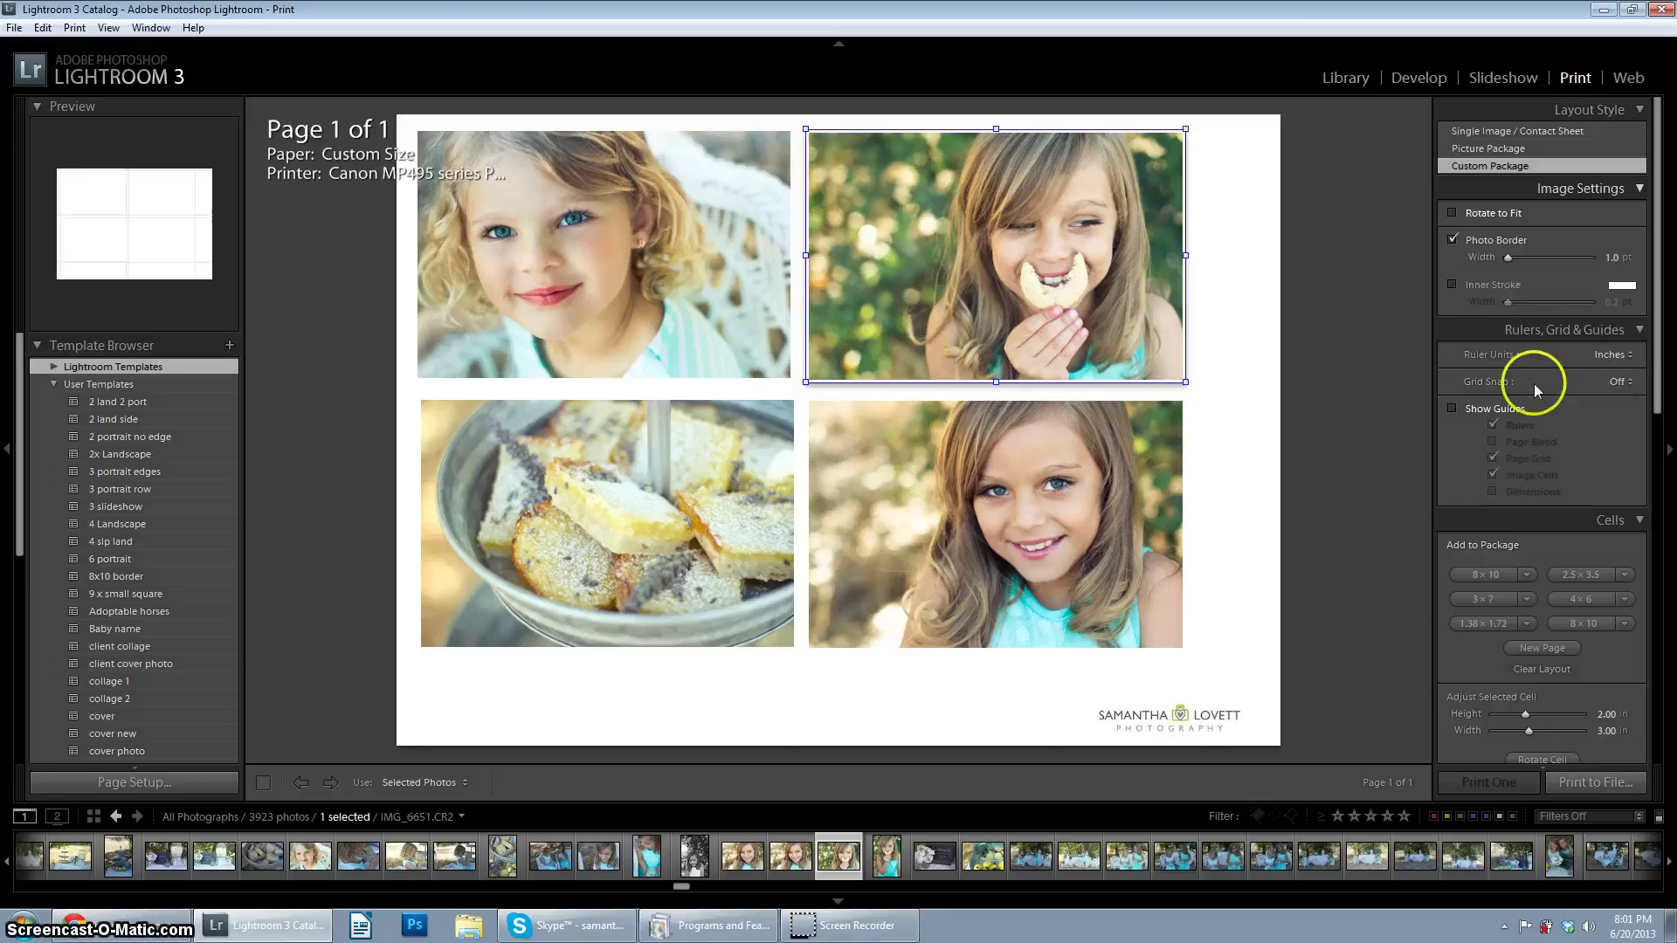
Step: Review the available ruler units and keep Inches
{"action": "left_click", "coordinate": [1615, 353]}
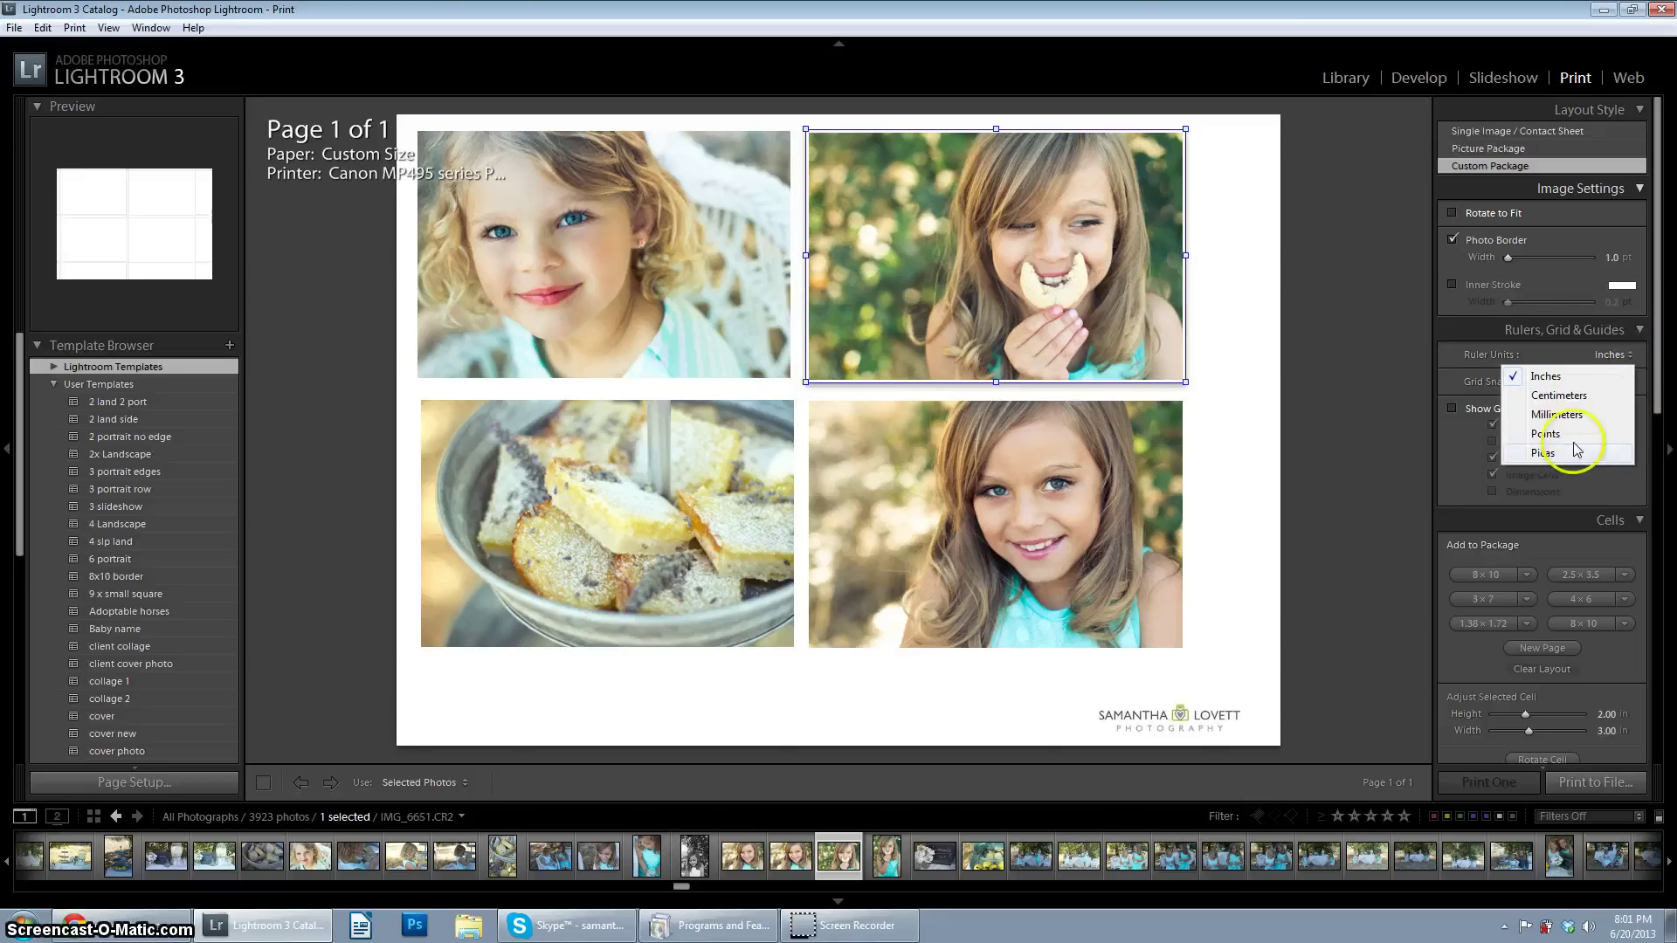
{"action": "left_click", "coordinate": [1616, 349]}
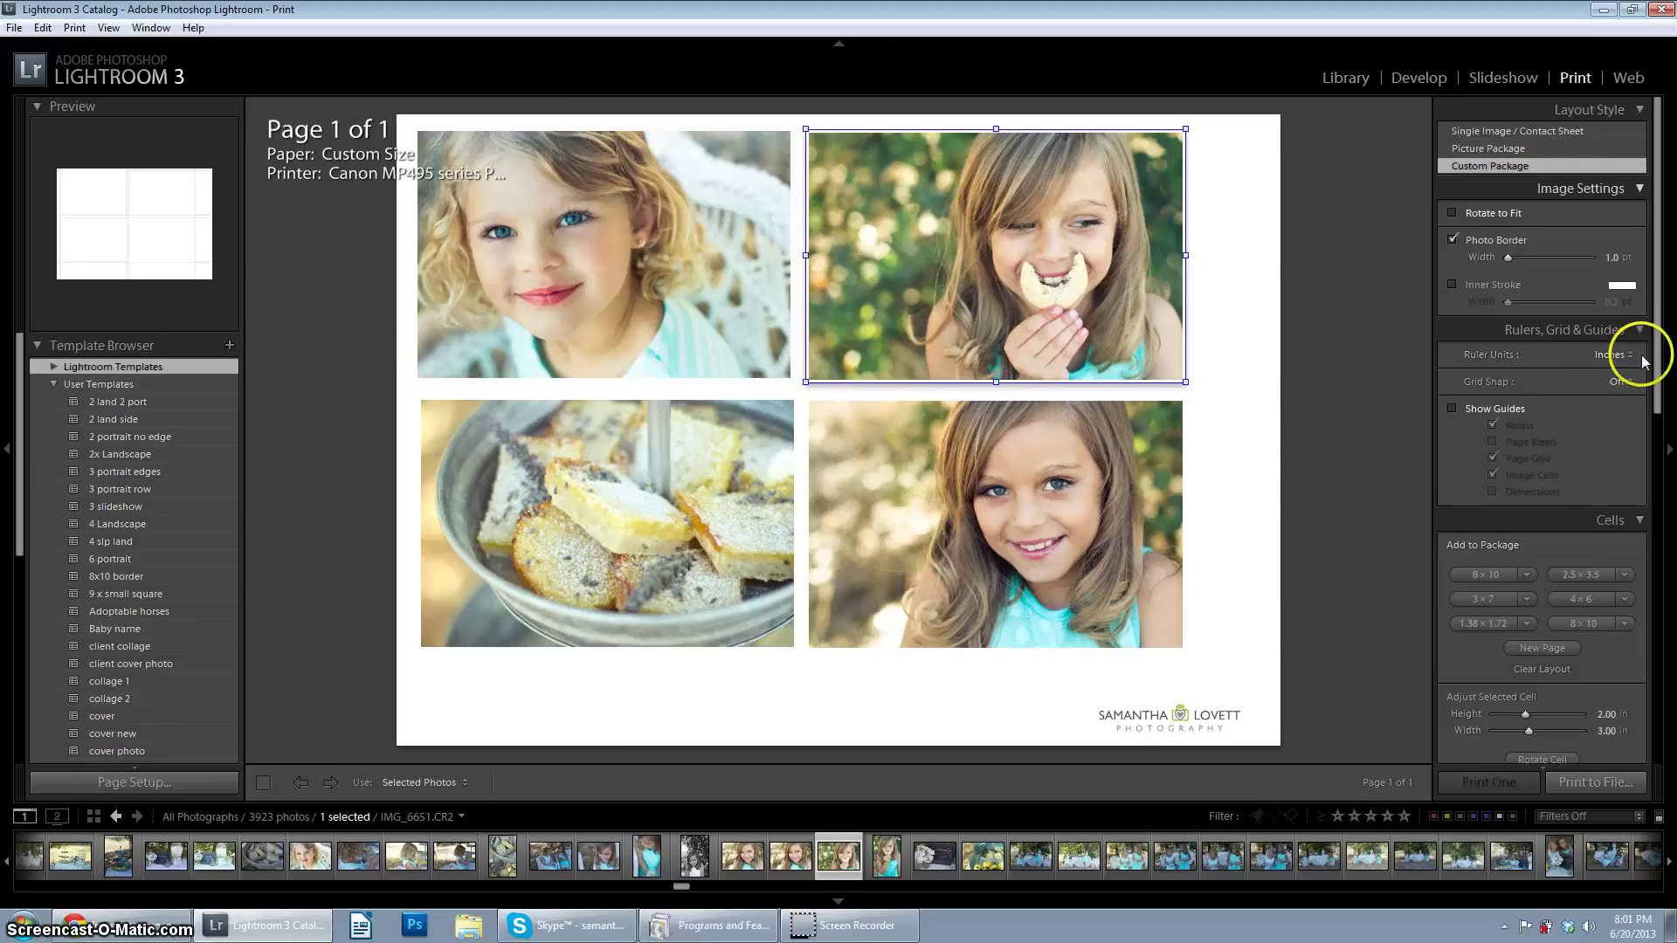
{"action": "left_click", "coordinate": [1626, 358]}
{"action": "left_click", "coordinate": [1550, 375]}
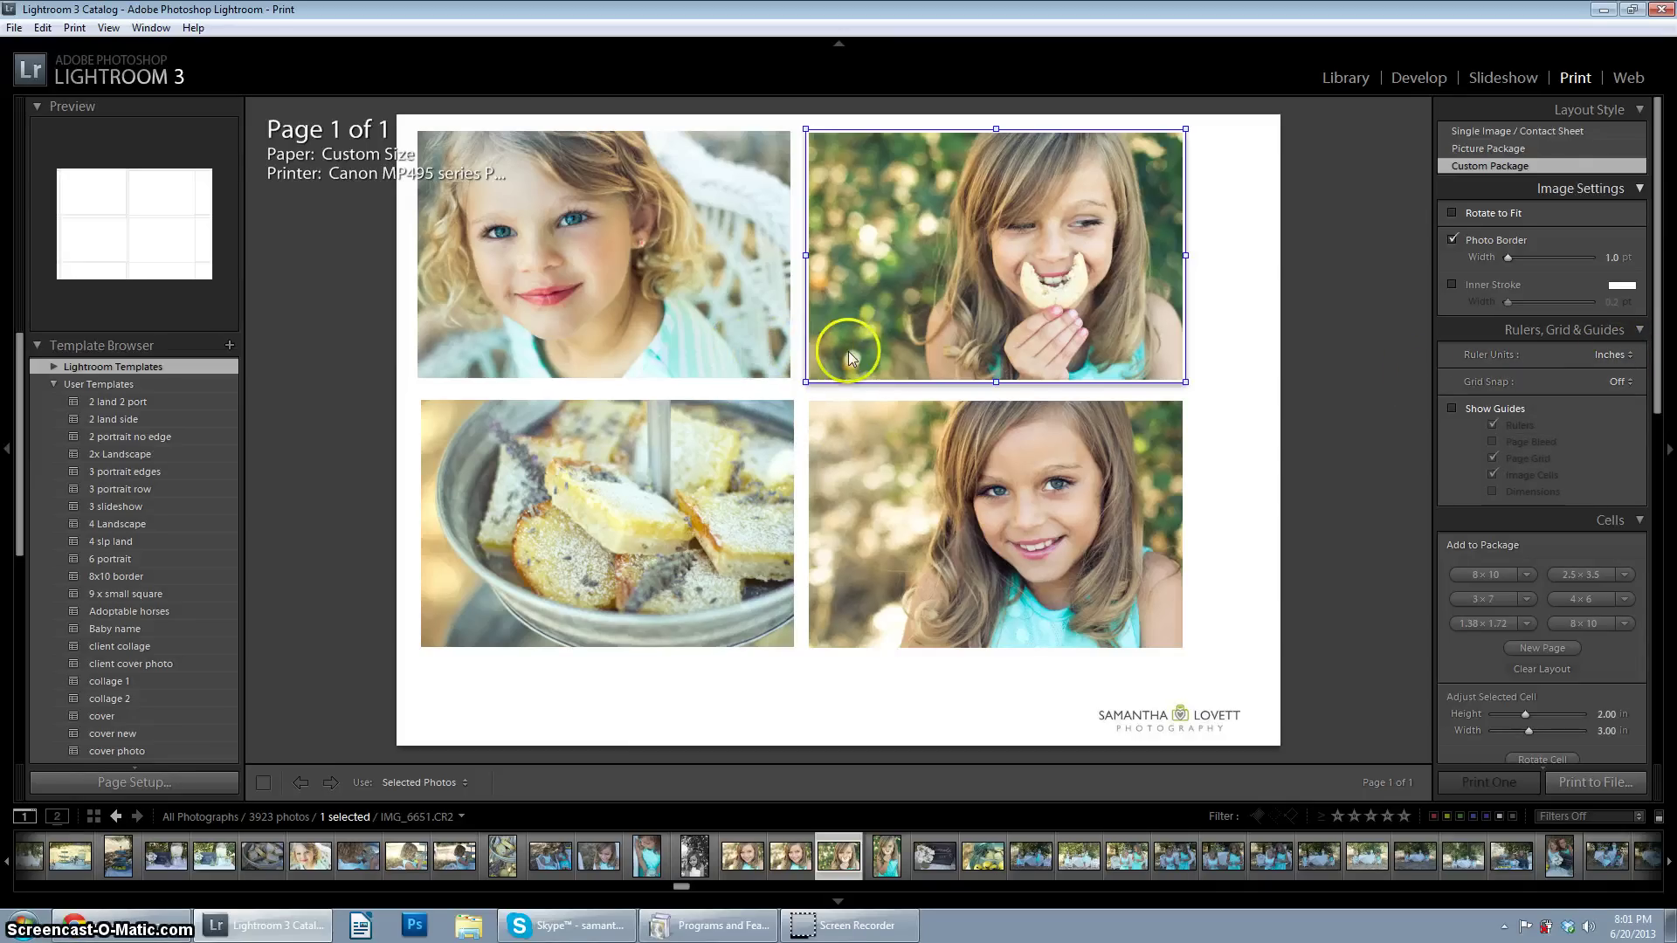
Step: Shift the upper-right photo slightly right and down with snapping off, leaving the lower-right photo selected
{"action": "mouse_move", "coordinate": [853, 340]}
{"action": "left_mouse_down"}
{"action": "mouse_move", "coordinate": [749, 497]}
{"action": "mouse_move", "coordinate": [926, 540]}
{"action": "mouse_move", "coordinate": [996, 358]}
{"action": "mouse_move", "coordinate": [917, 329]}
{"action": "mouse_move", "coordinate": [856, 353]}
{"action": "left_mouse_up"}
{"action": "left_click", "coordinate": [667, 339]}
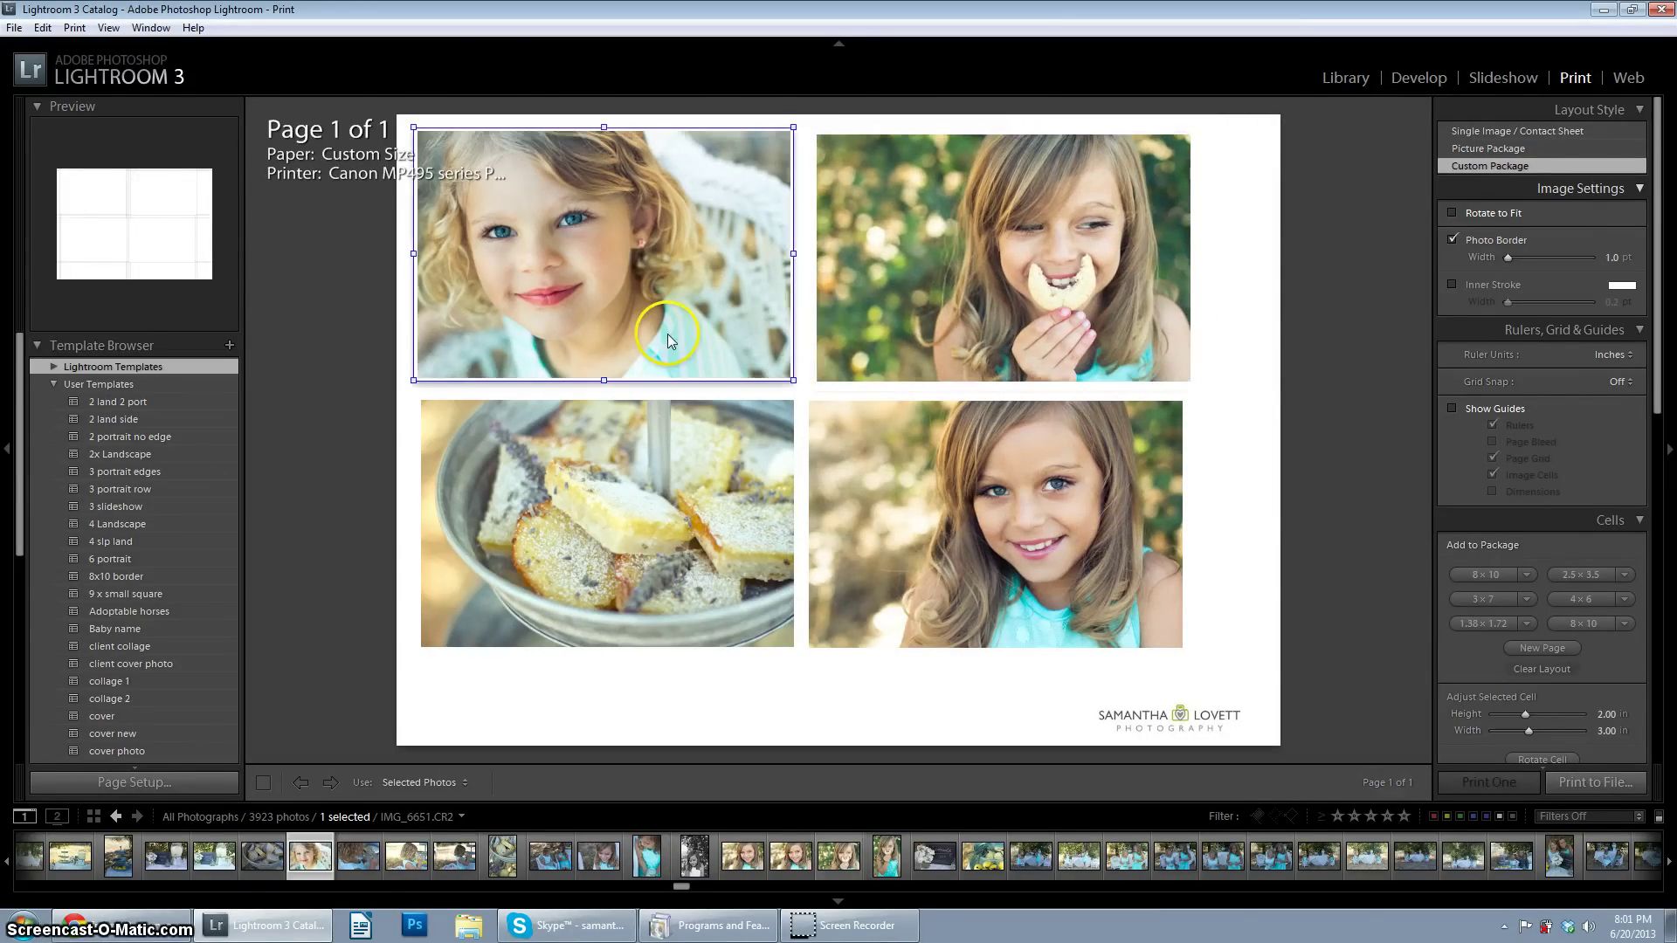
{"action": "left_click", "coordinate": [721, 479]}
{"action": "left_click", "coordinate": [841, 450]}
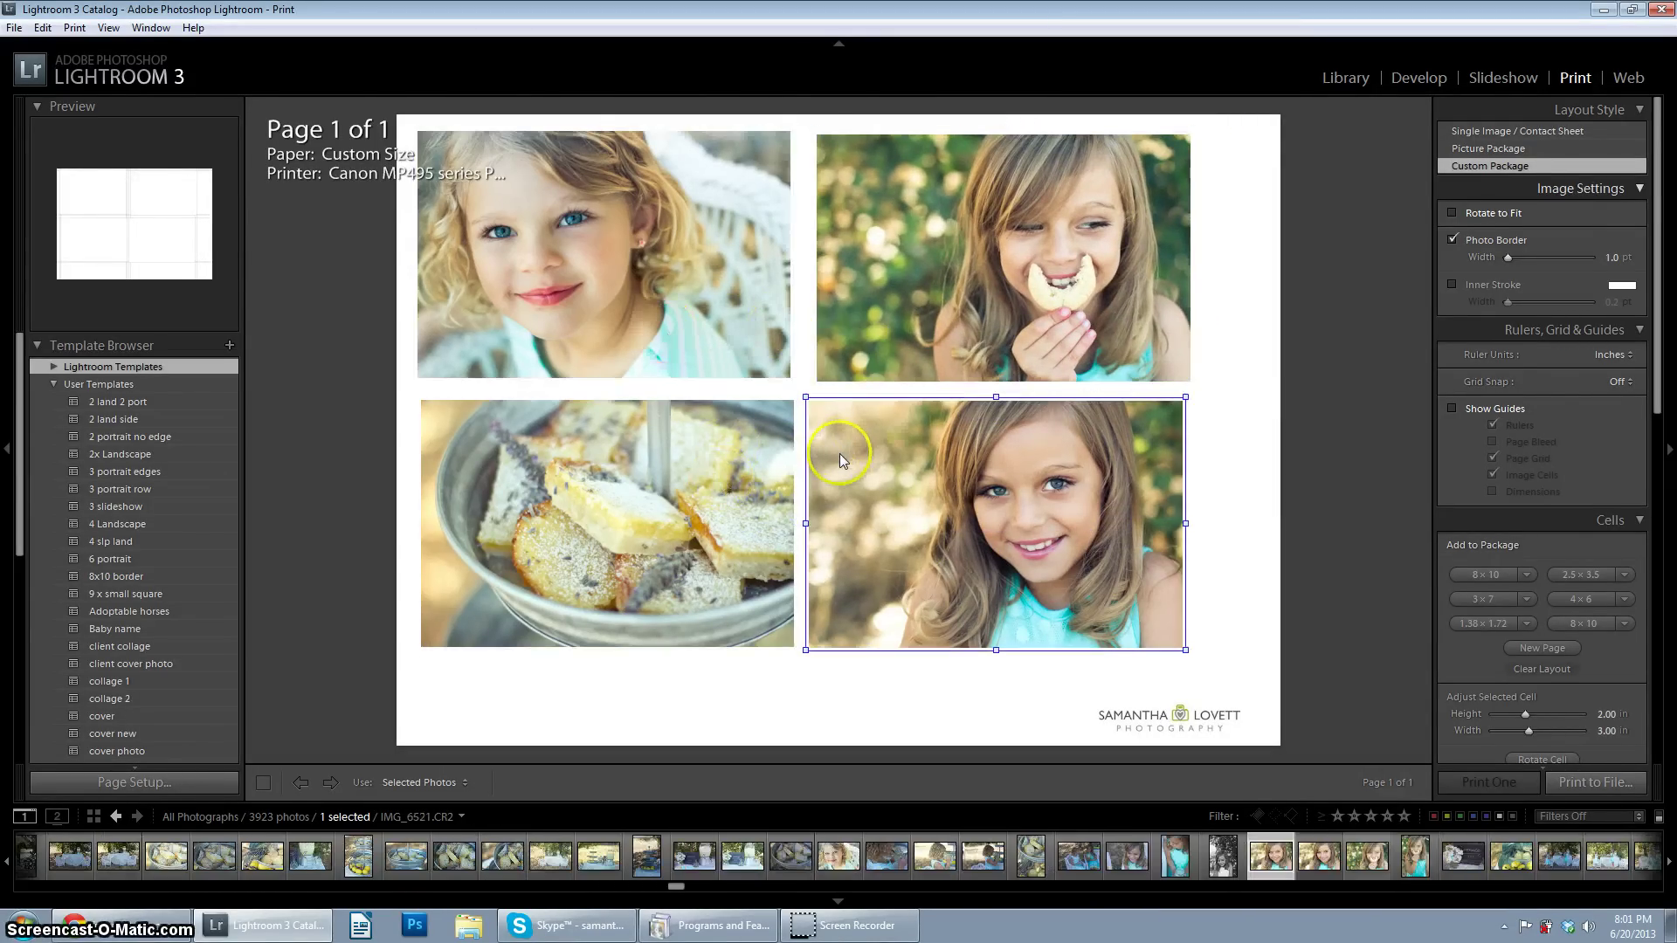
Step: Compare the photos with and without the photo border, trying its width, and leave the border switched off
{"action": "left_click", "coordinate": [1453, 239]}
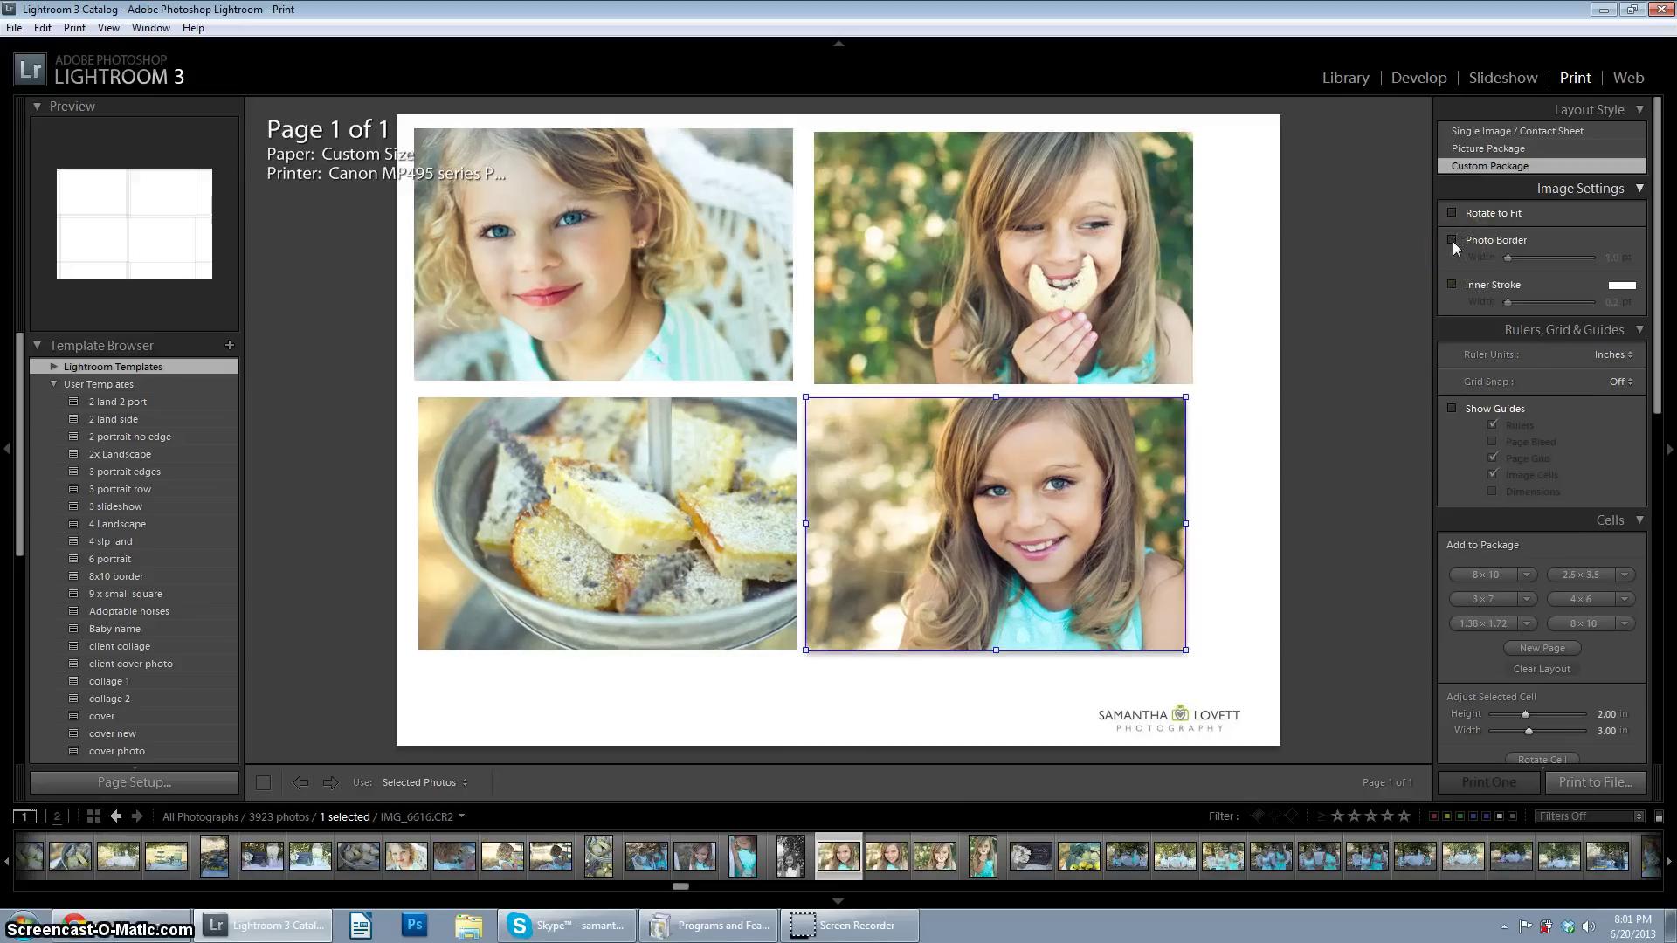
{"action": "left_click", "coordinate": [1453, 241]}
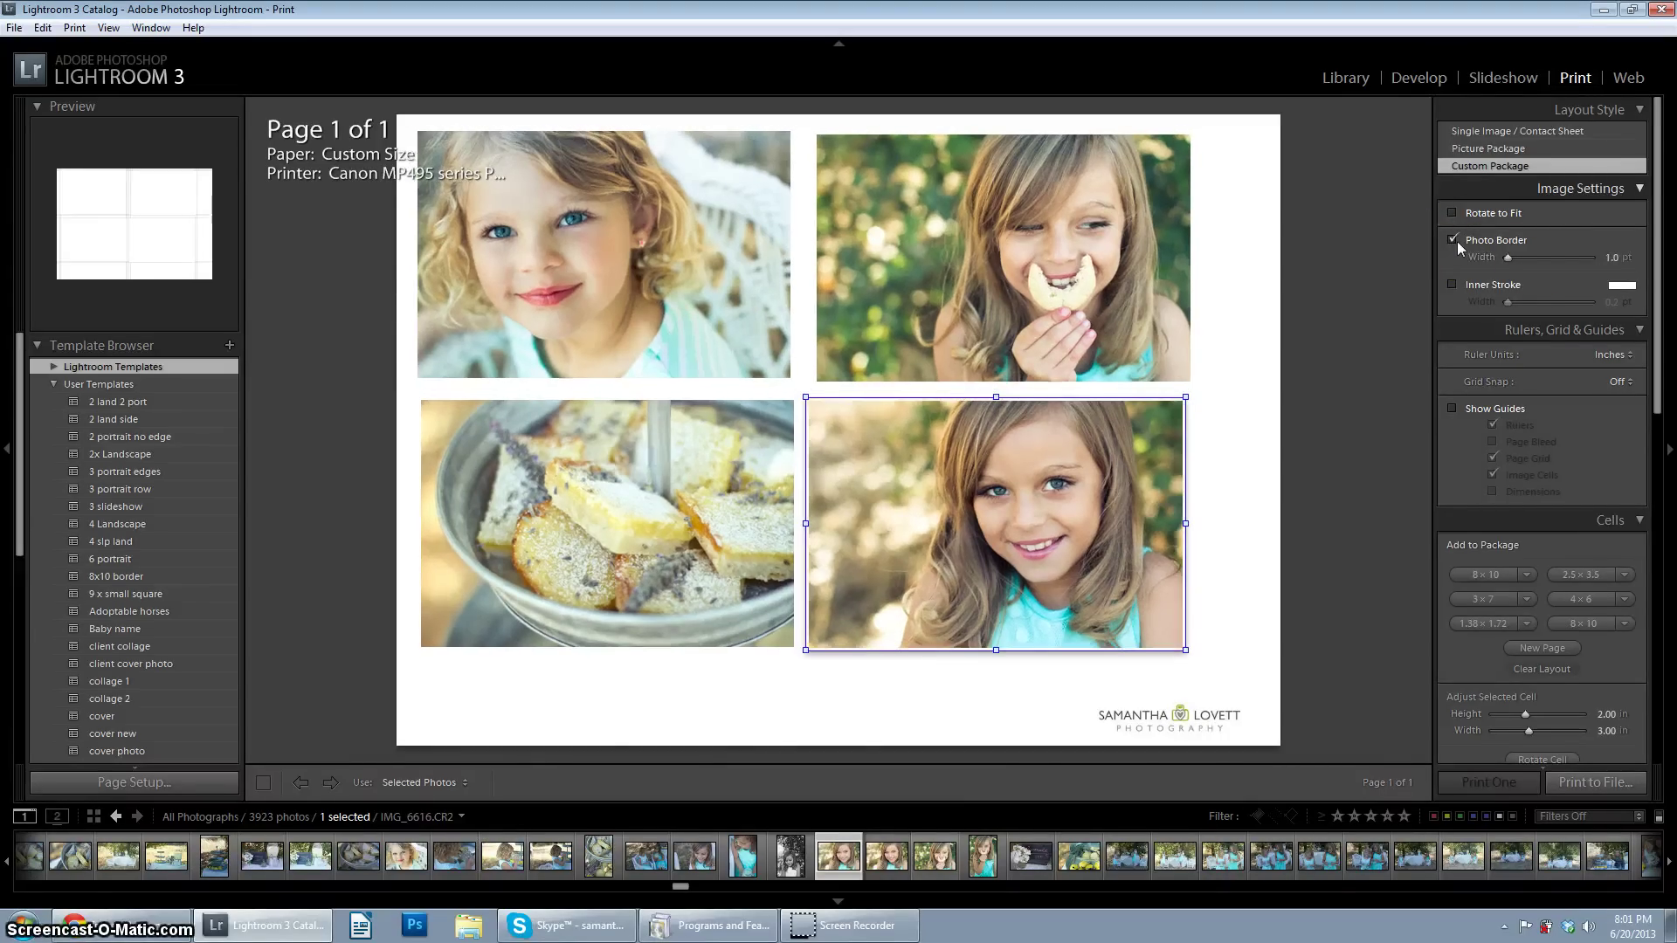
{"action": "mouse_move", "coordinate": [1508, 256]}
{"action": "left_mouse_down"}
{"action": "mouse_move", "coordinate": [1585, 265]}
{"action": "mouse_move", "coordinate": [1488, 269]}
{"action": "left_mouse_up"}
{"action": "left_click", "coordinate": [1453, 239]}
Step: Enable the inner stroke on the photos and colour it violet-blue, about R 35%, G 30%, B 92%
{"action": "left_click", "coordinate": [1452, 284]}
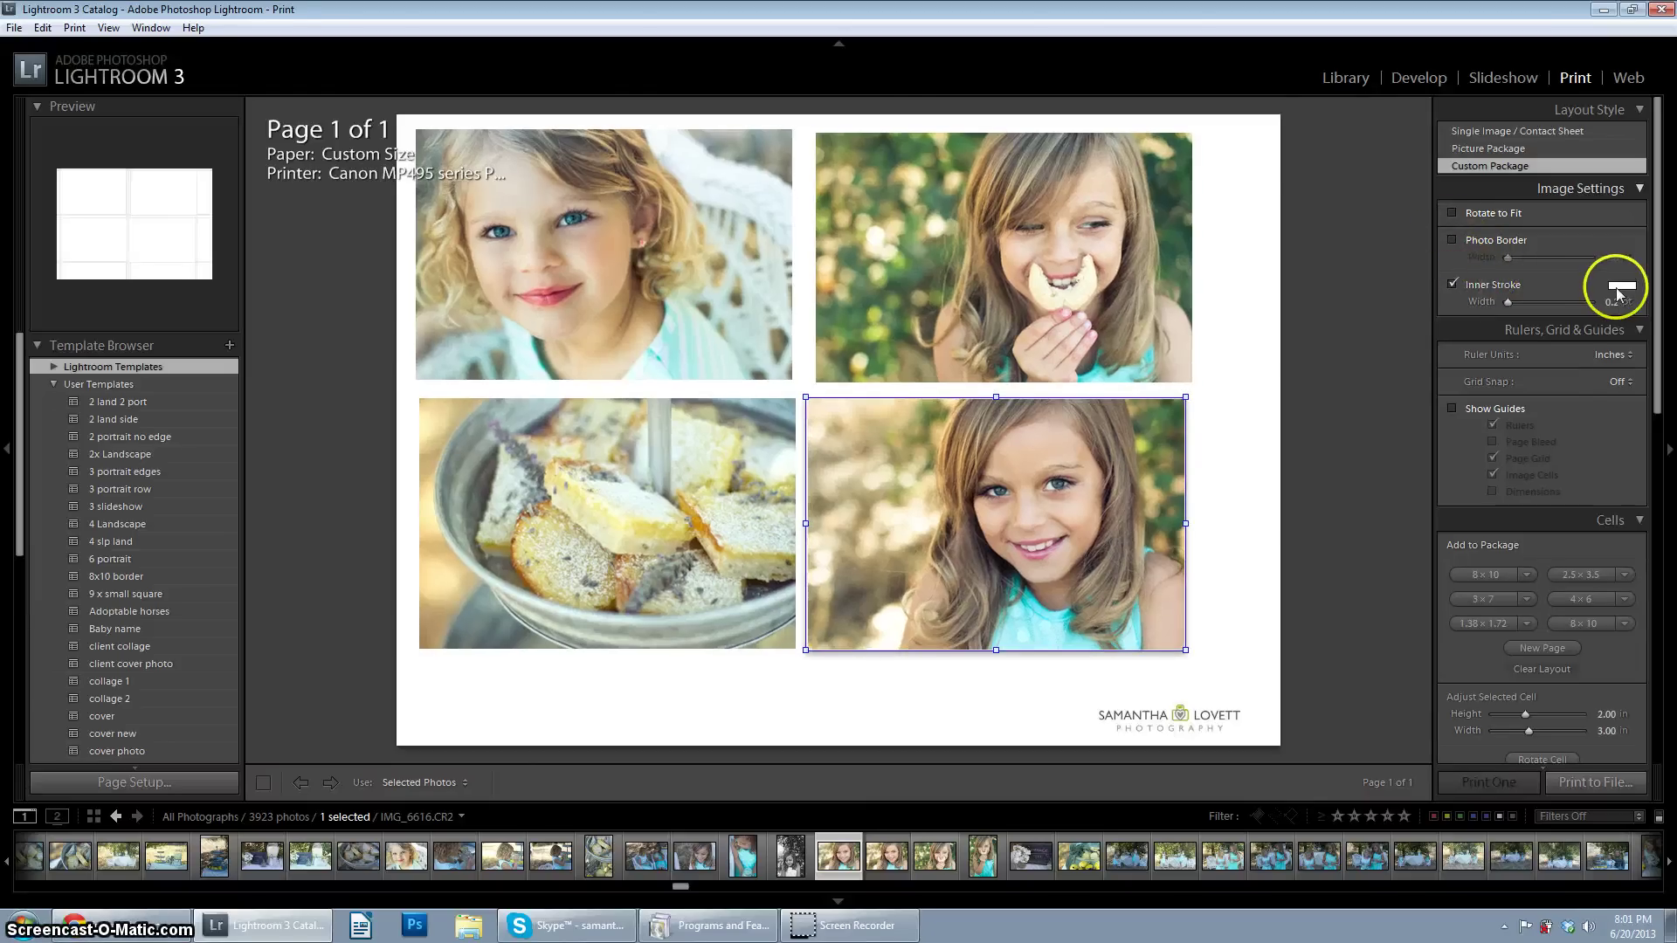
{"action": "left_click", "coordinate": [1620, 286]}
{"action": "left_click", "coordinate": [1441, 315]}
{"action": "mouse_move", "coordinate": [1563, 321]}
{"action": "left_mouse_down"}
{"action": "mouse_move", "coordinate": [1485, 337]}
{"action": "mouse_move", "coordinate": [1567, 288]}
{"action": "left_mouse_up"}
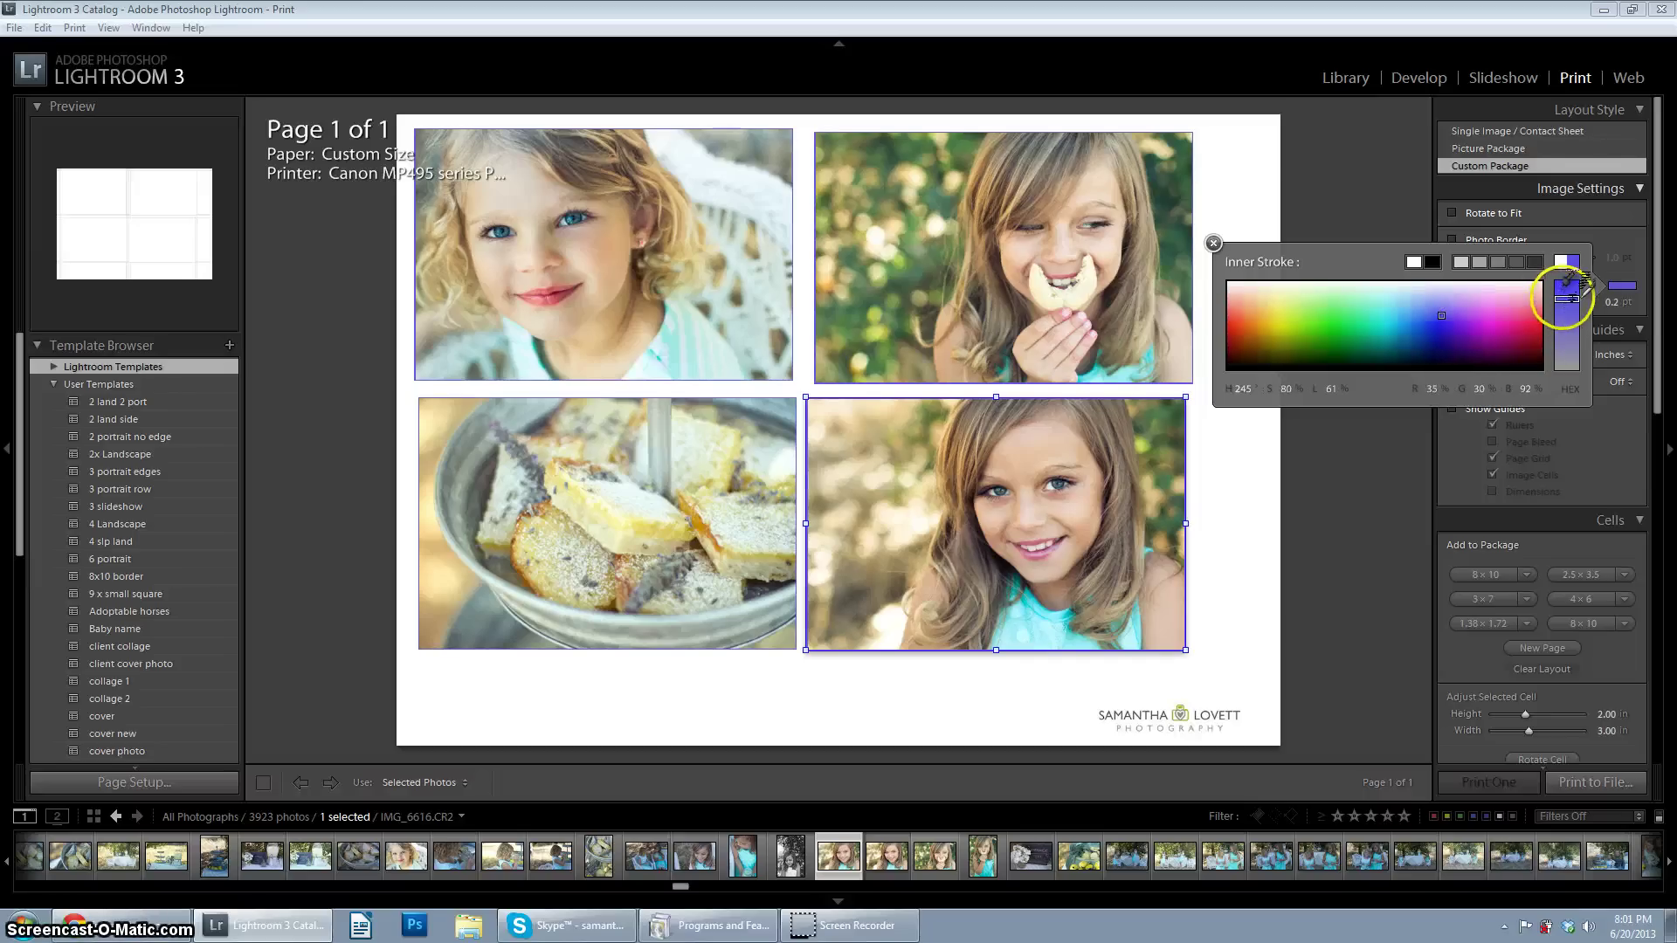
{"action": "left_click", "coordinate": [1610, 269]}
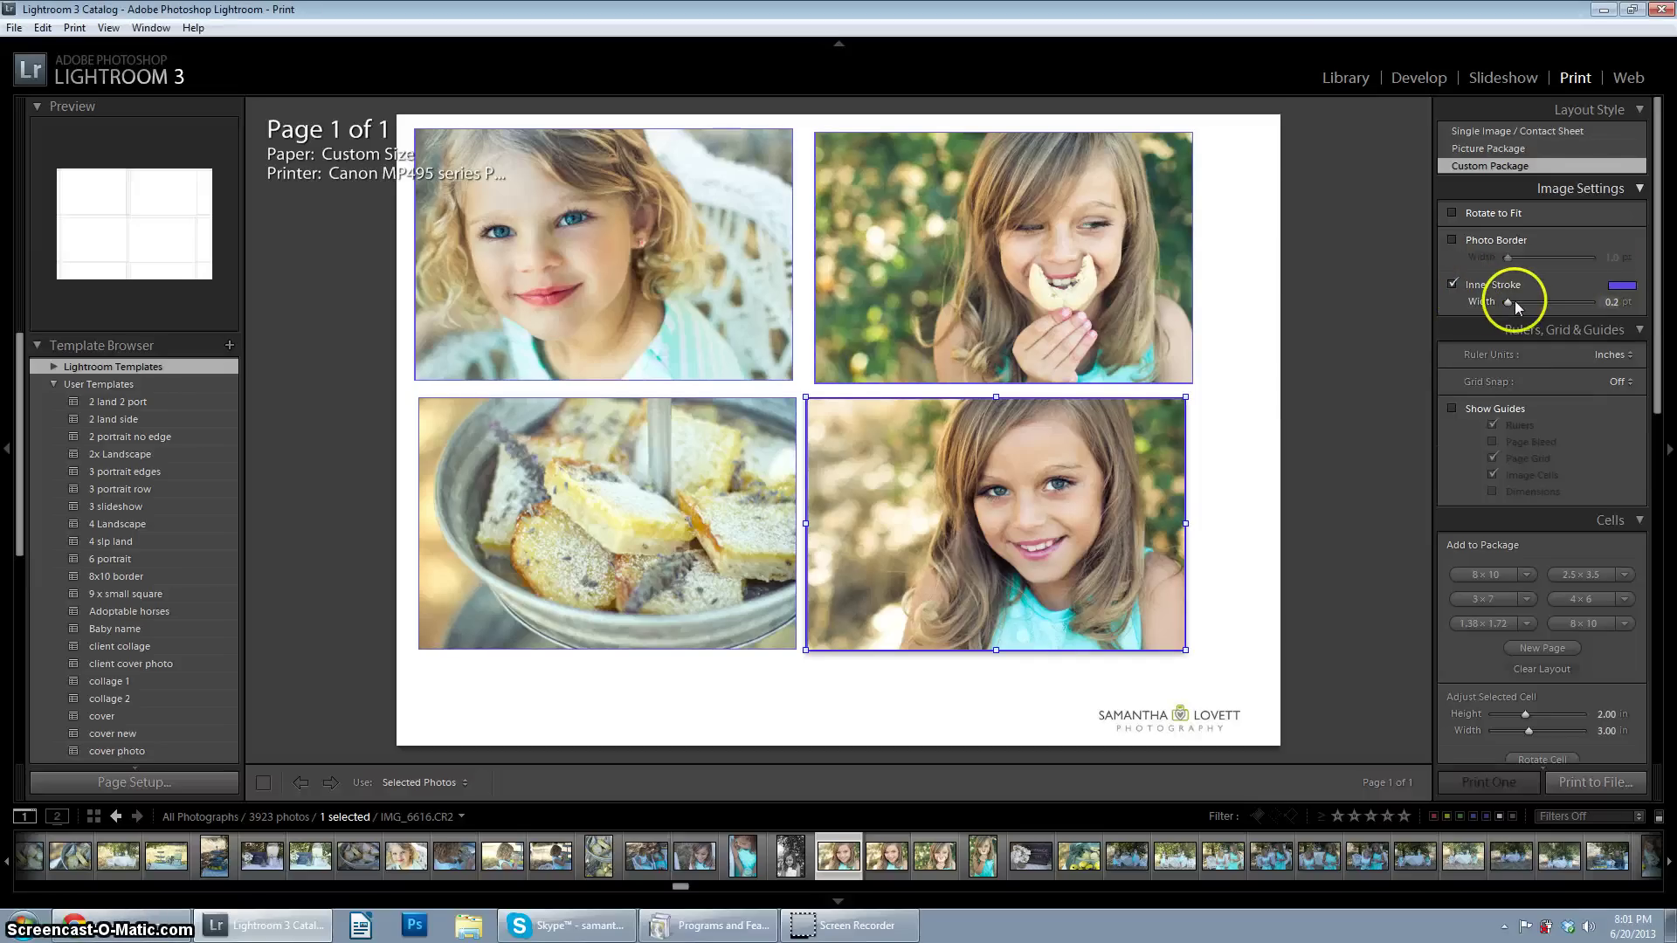
Step: Widen the inner stroke to 6.8 pt and recolour it light aqua, sampled from the child's shirt in the upper-left photo
{"action": "left_click_drag", "start_coordinate": [1512, 304], "coordinate": [1539, 311]}
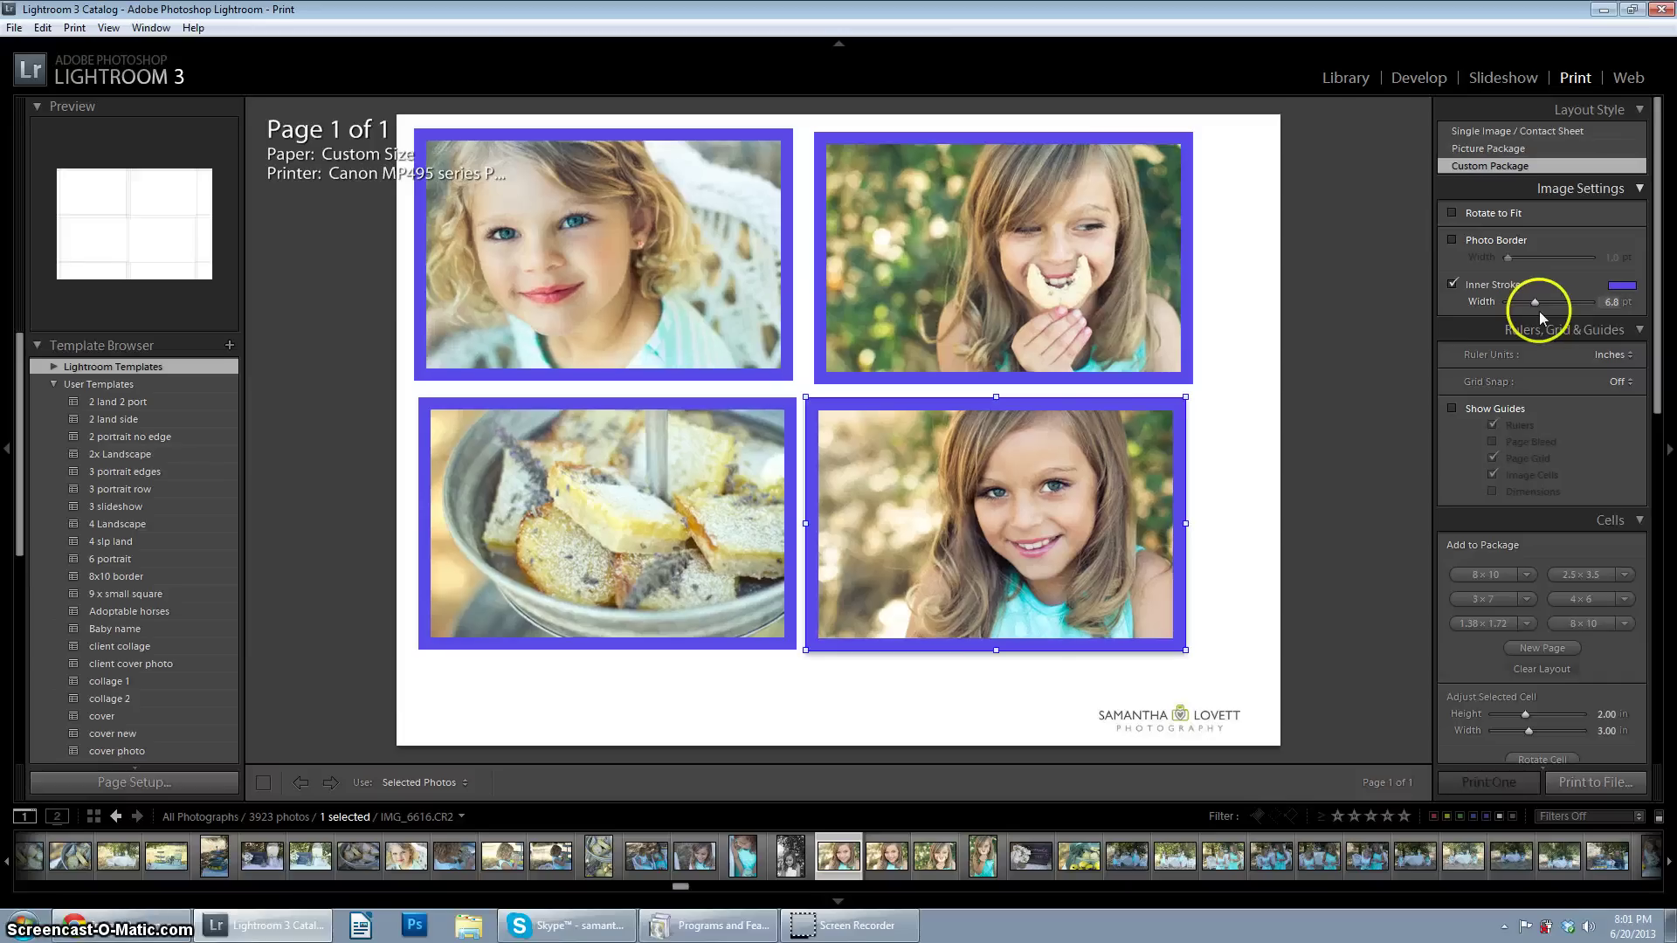
{"action": "left_click", "coordinate": [1622, 285]}
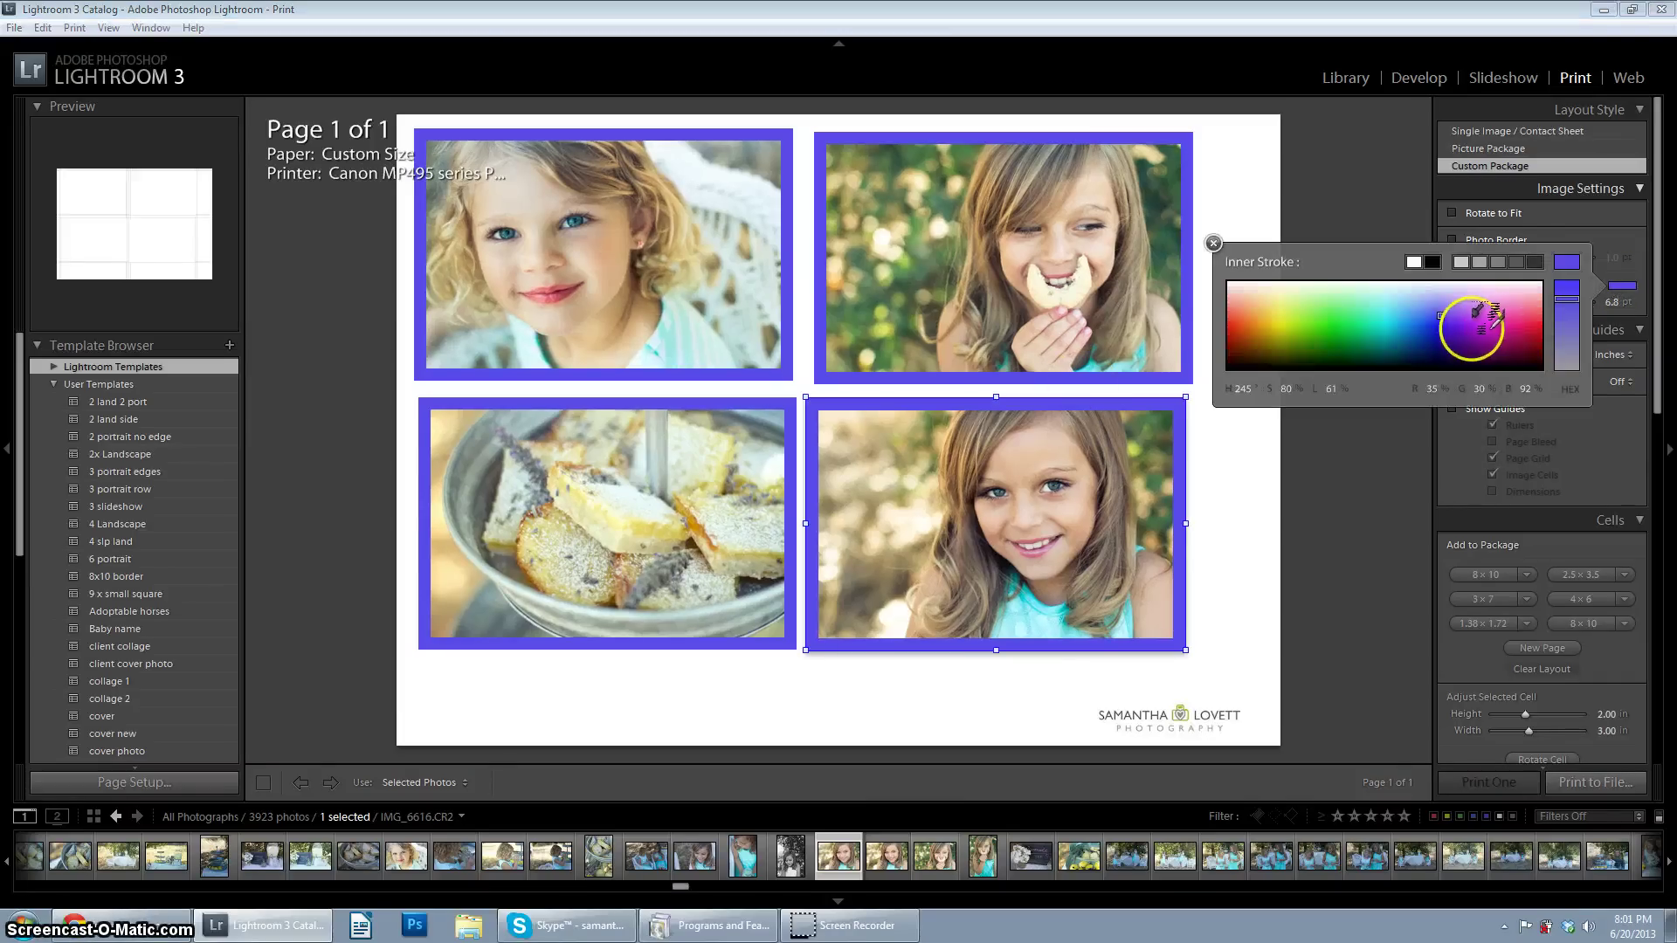
{"action": "mouse_move", "coordinate": [1485, 328]}
{"action": "left_mouse_down"}
{"action": "mouse_move", "coordinate": [899, 299]}
{"action": "mouse_move", "coordinate": [1396, 316]}
{"action": "mouse_move", "coordinate": [1135, 299]}
{"action": "mouse_move", "coordinate": [1328, 348]}
{"action": "mouse_move", "coordinate": [1345, 335]}
{"action": "mouse_move", "coordinate": [1003, 307]}
{"action": "mouse_move", "coordinate": [926, 337]}
{"action": "mouse_move", "coordinate": [940, 352]}
{"action": "mouse_move", "coordinate": [1354, 324]}
{"action": "mouse_move", "coordinate": [987, 288]}
{"action": "mouse_move", "coordinate": [946, 236]}
{"action": "mouse_move", "coordinate": [891, 239]}
{"action": "mouse_move", "coordinate": [928, 260]}
{"action": "mouse_move", "coordinate": [892, 244]}
{"action": "mouse_move", "coordinate": [887, 385]}
{"action": "mouse_move", "coordinate": [794, 404]}
{"action": "mouse_move", "coordinate": [712, 532]}
{"action": "mouse_move", "coordinate": [648, 517]}
{"action": "mouse_move", "coordinate": [670, 345]}
{"action": "left_mouse_up"}
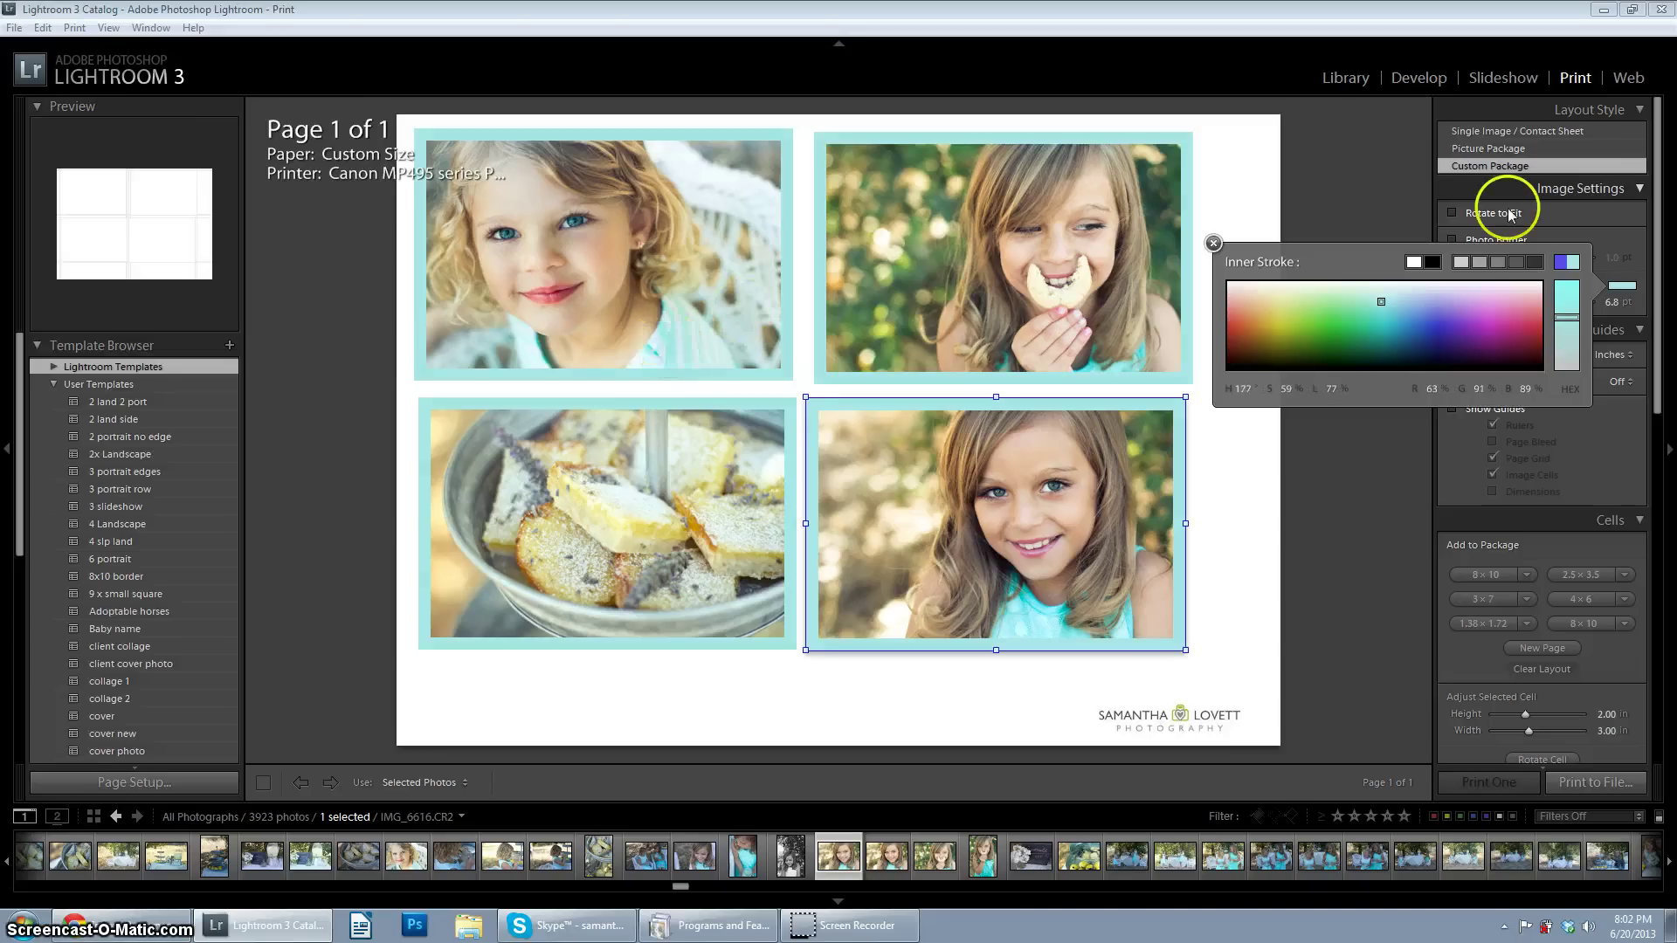
{"action": "left_click", "coordinate": [1213, 243]}
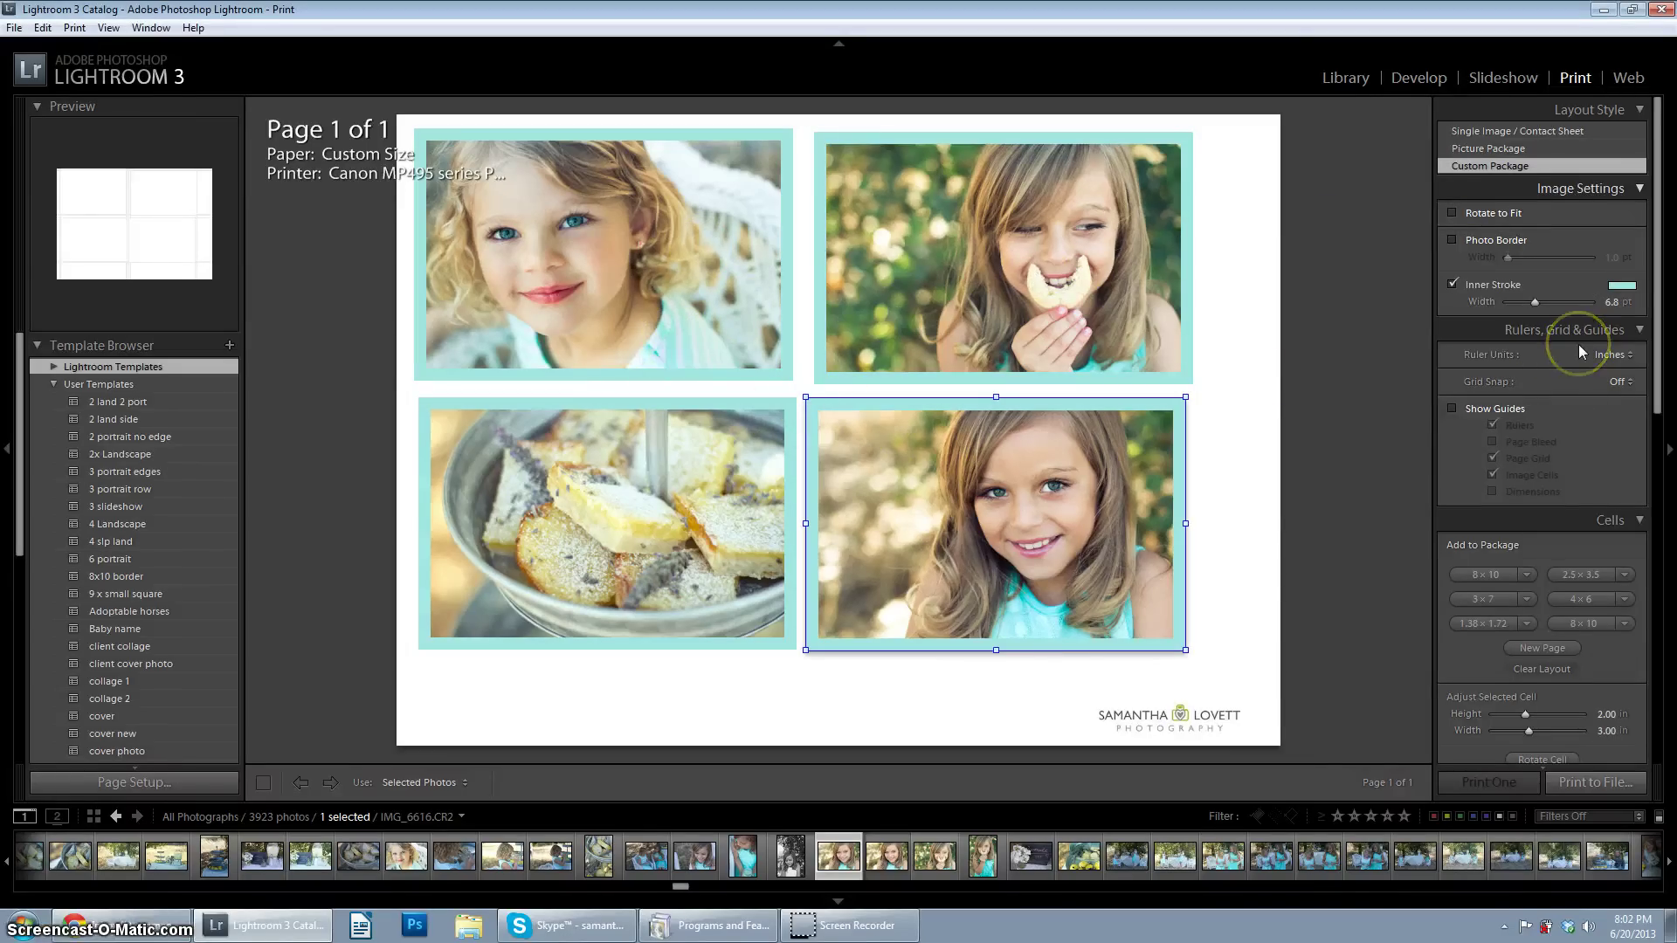
Step: Turn off the inner stroke and enable the photo border at a width of 1.0 pt
{"action": "left_click", "coordinate": [1451, 284]}
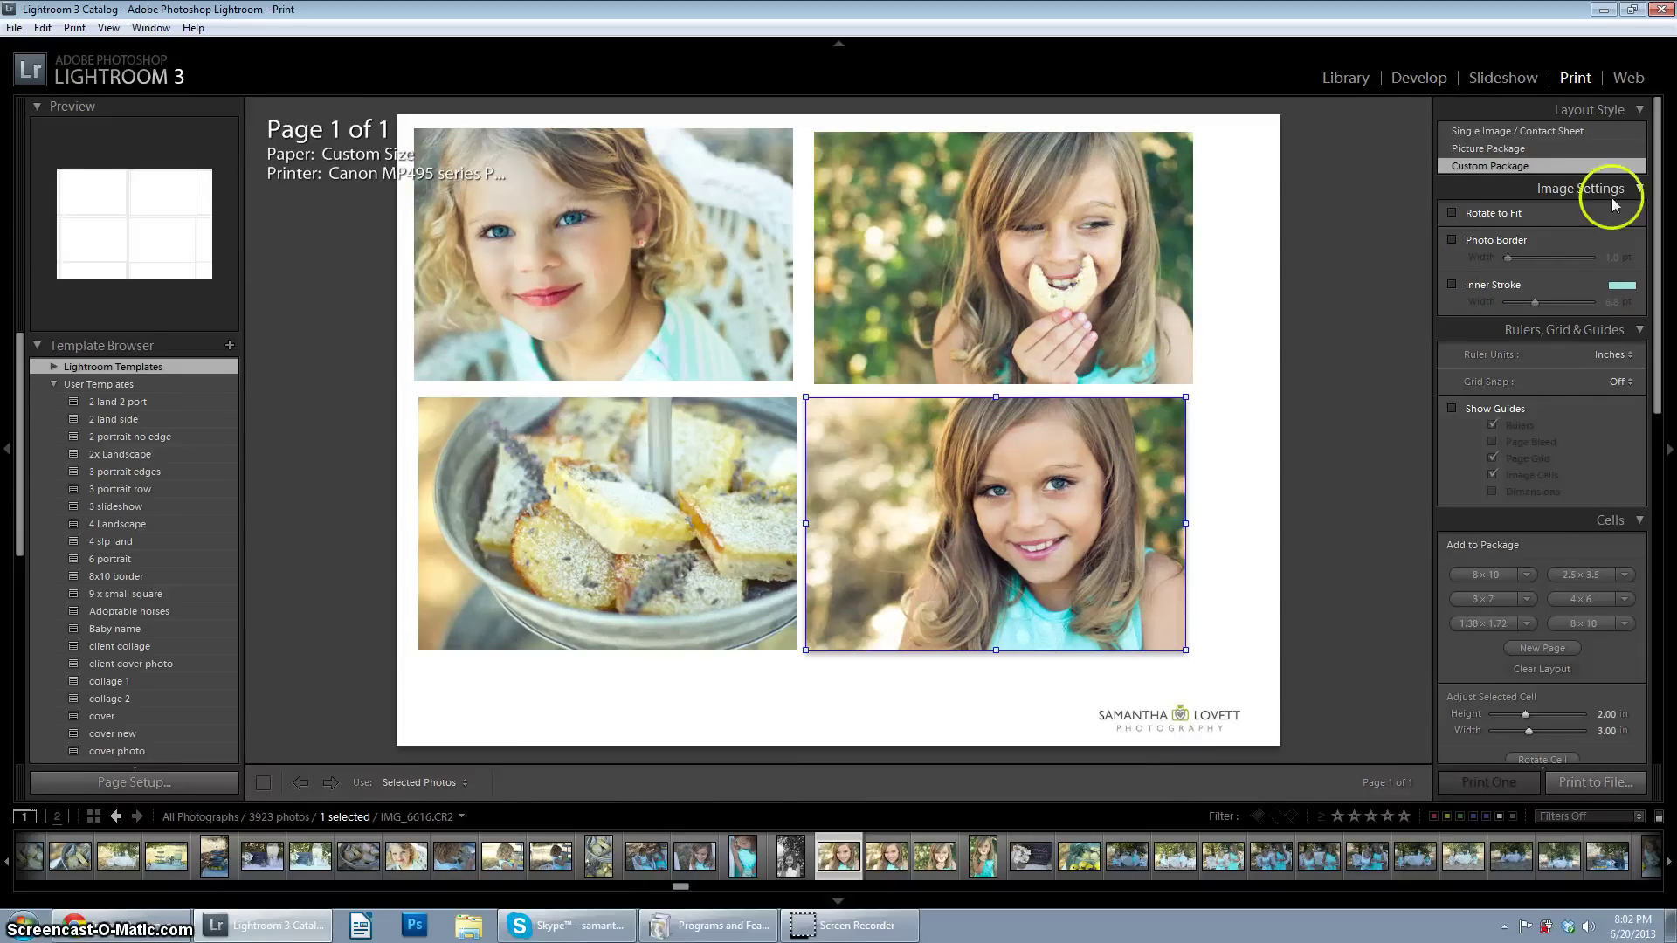
{"action": "left_click", "coordinate": [1452, 239]}
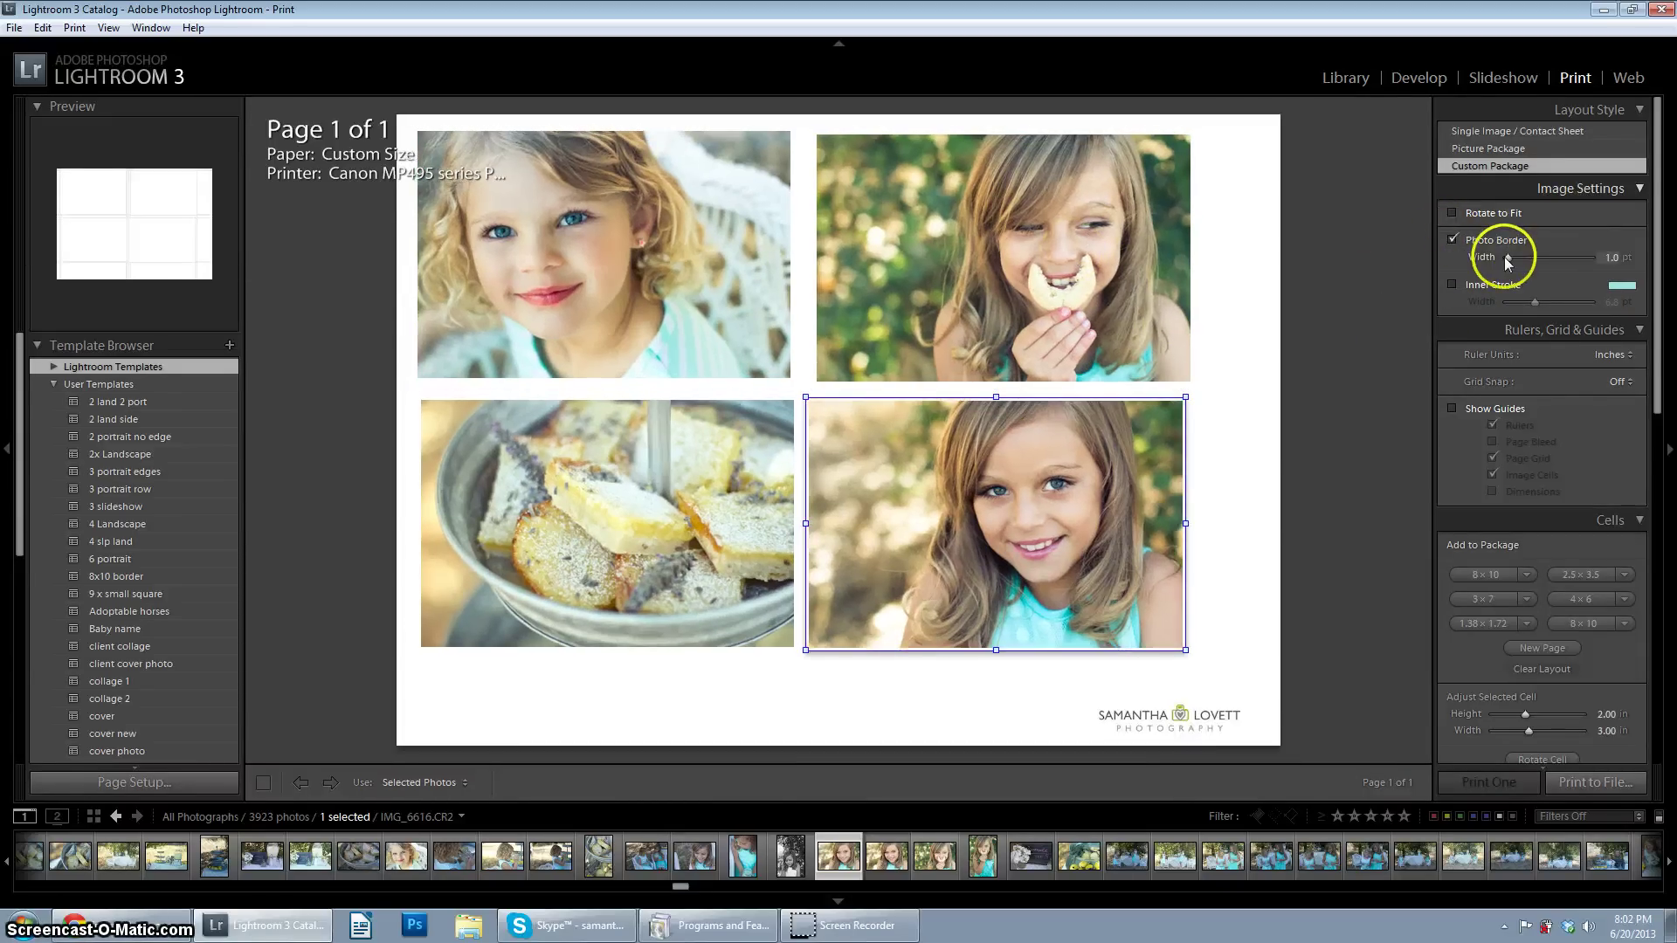
{"action": "mouse_move", "coordinate": [1507, 258]}
{"action": "left_mouse_down"}
{"action": "mouse_move", "coordinate": [1553, 265]}
{"action": "mouse_move", "coordinate": [1507, 256]}
{"action": "left_mouse_up"}
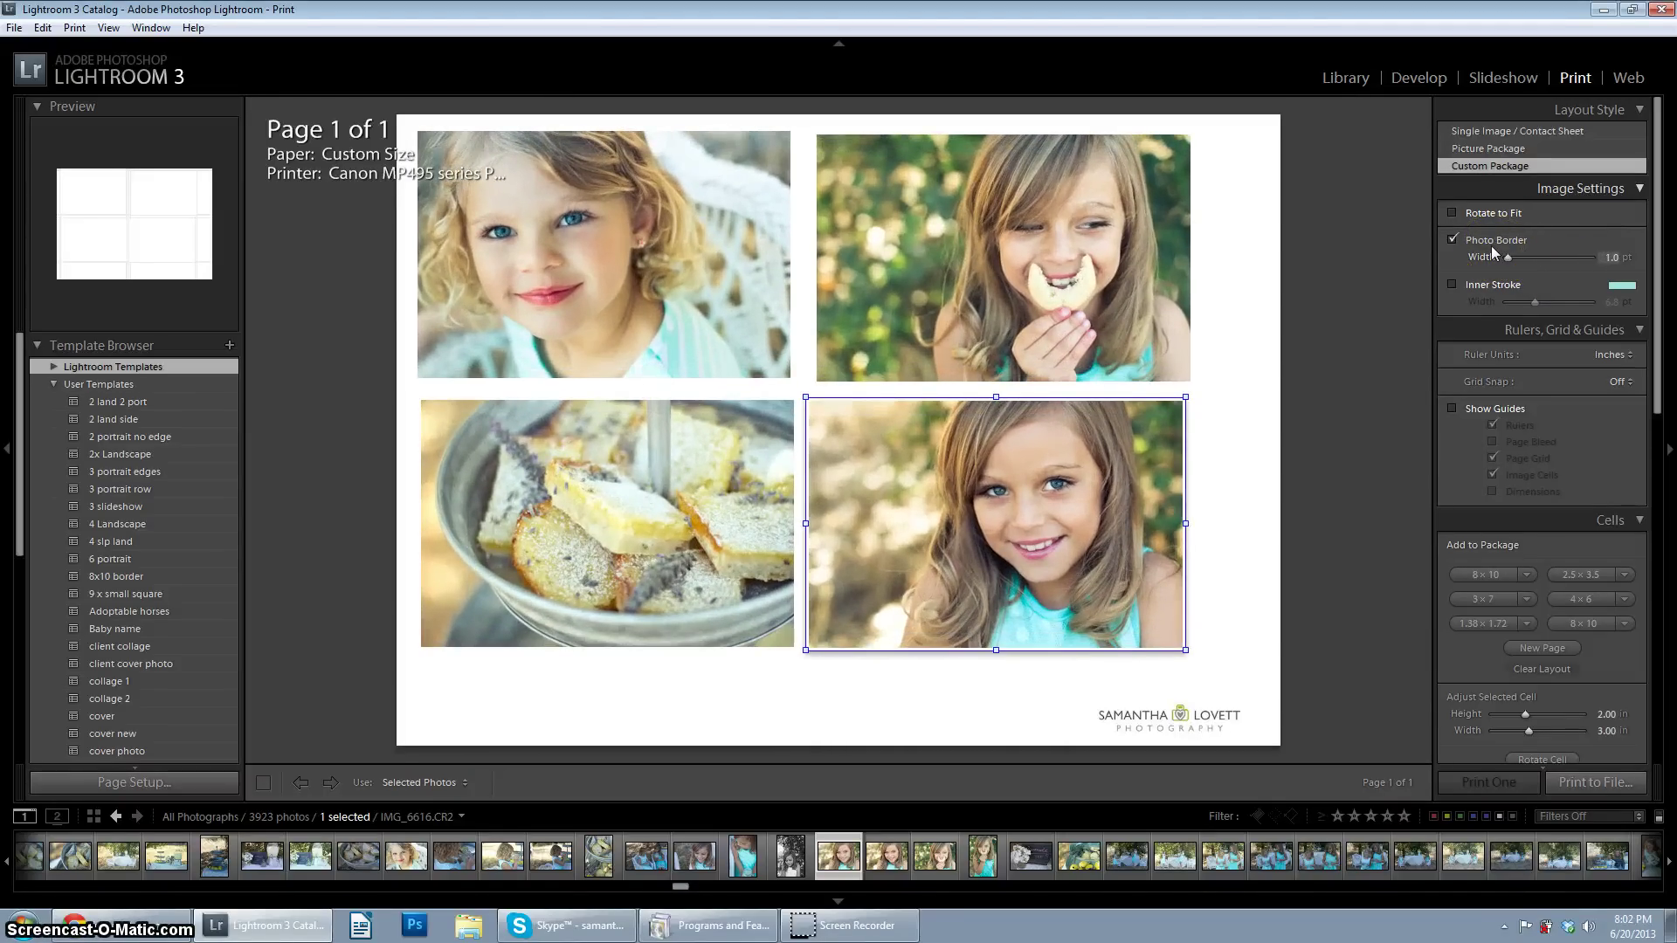
Step: Move the upper-right photo slightly left so it lines up with the photo below it
{"action": "mouse_move", "coordinate": [917, 251]}
{"action": "left_mouse_down"}
{"action": "mouse_move", "coordinate": [993, 254]}
{"action": "mouse_move", "coordinate": [912, 250]}
{"action": "left_mouse_up"}
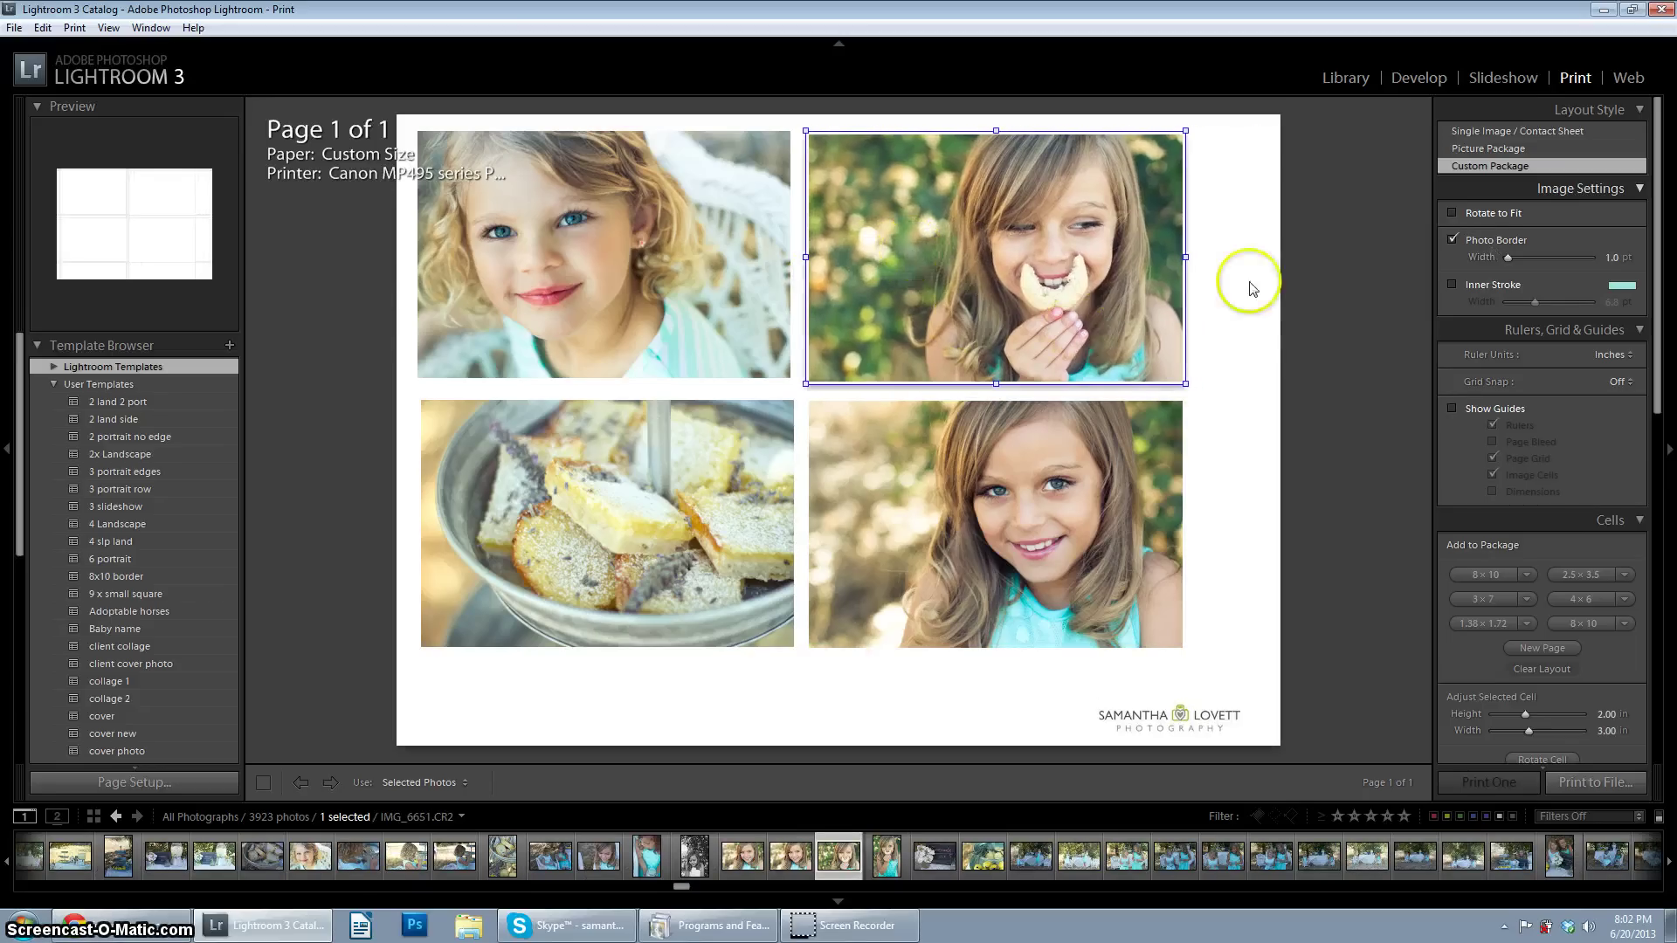
Step: Try a black page background behind the collage and set the background colour back to white
{"action": "scroll", "coordinate": [1510, 475], "scroll_direction": "down", "scroll_amount": 3}
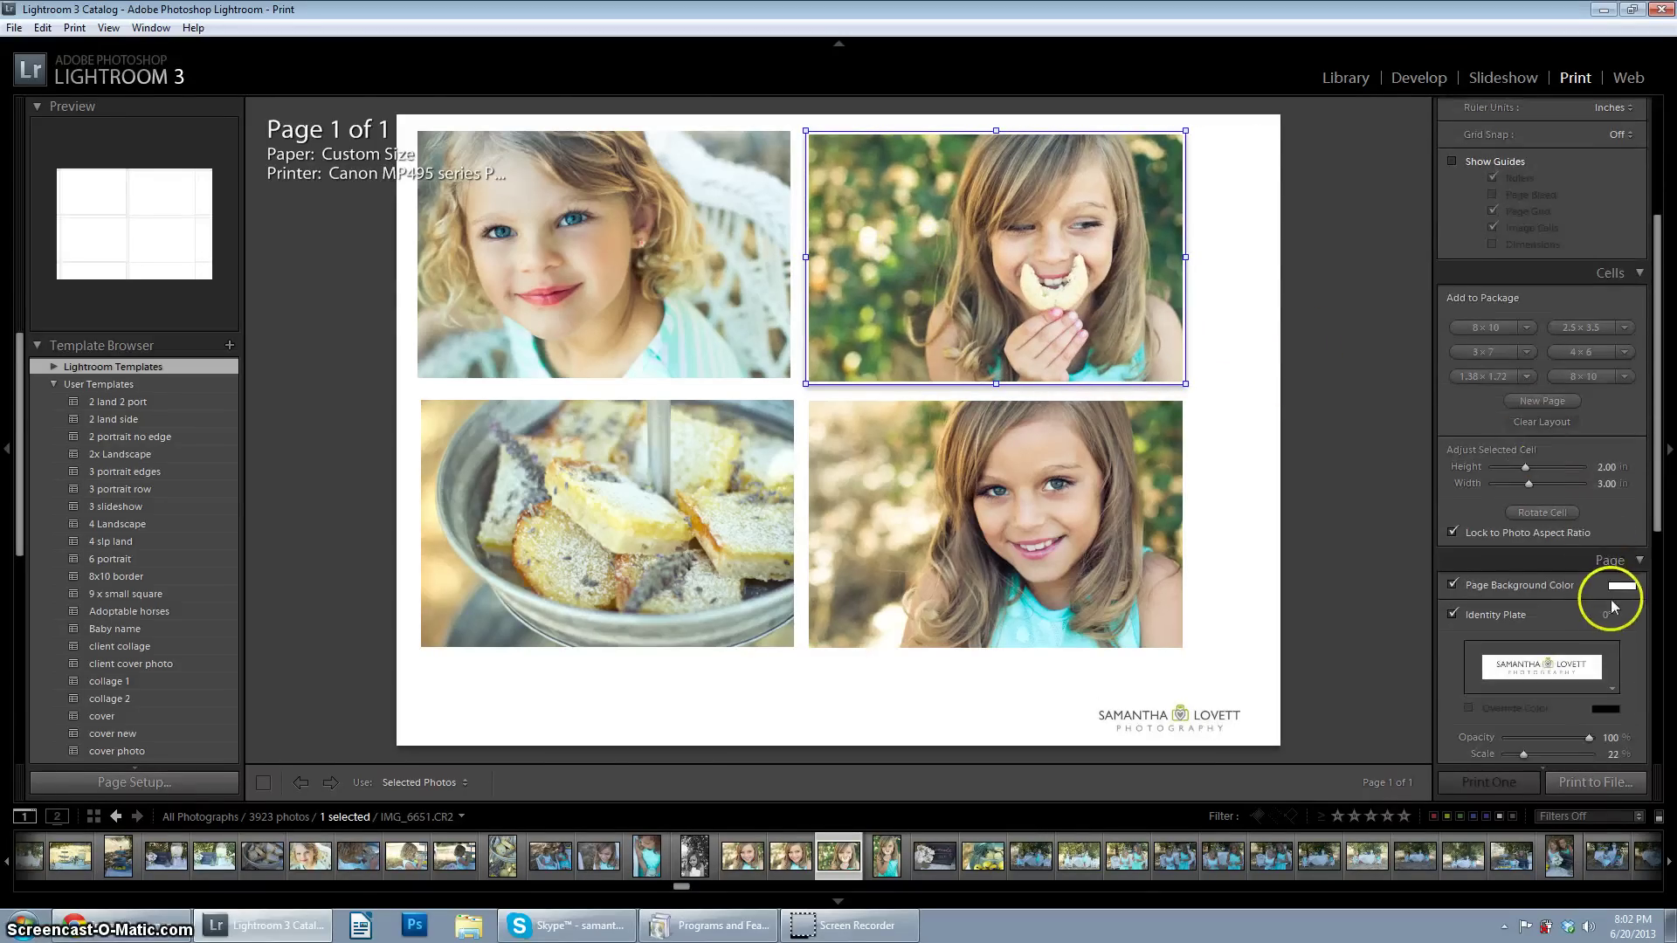
{"action": "left_click", "coordinate": [1620, 590]}
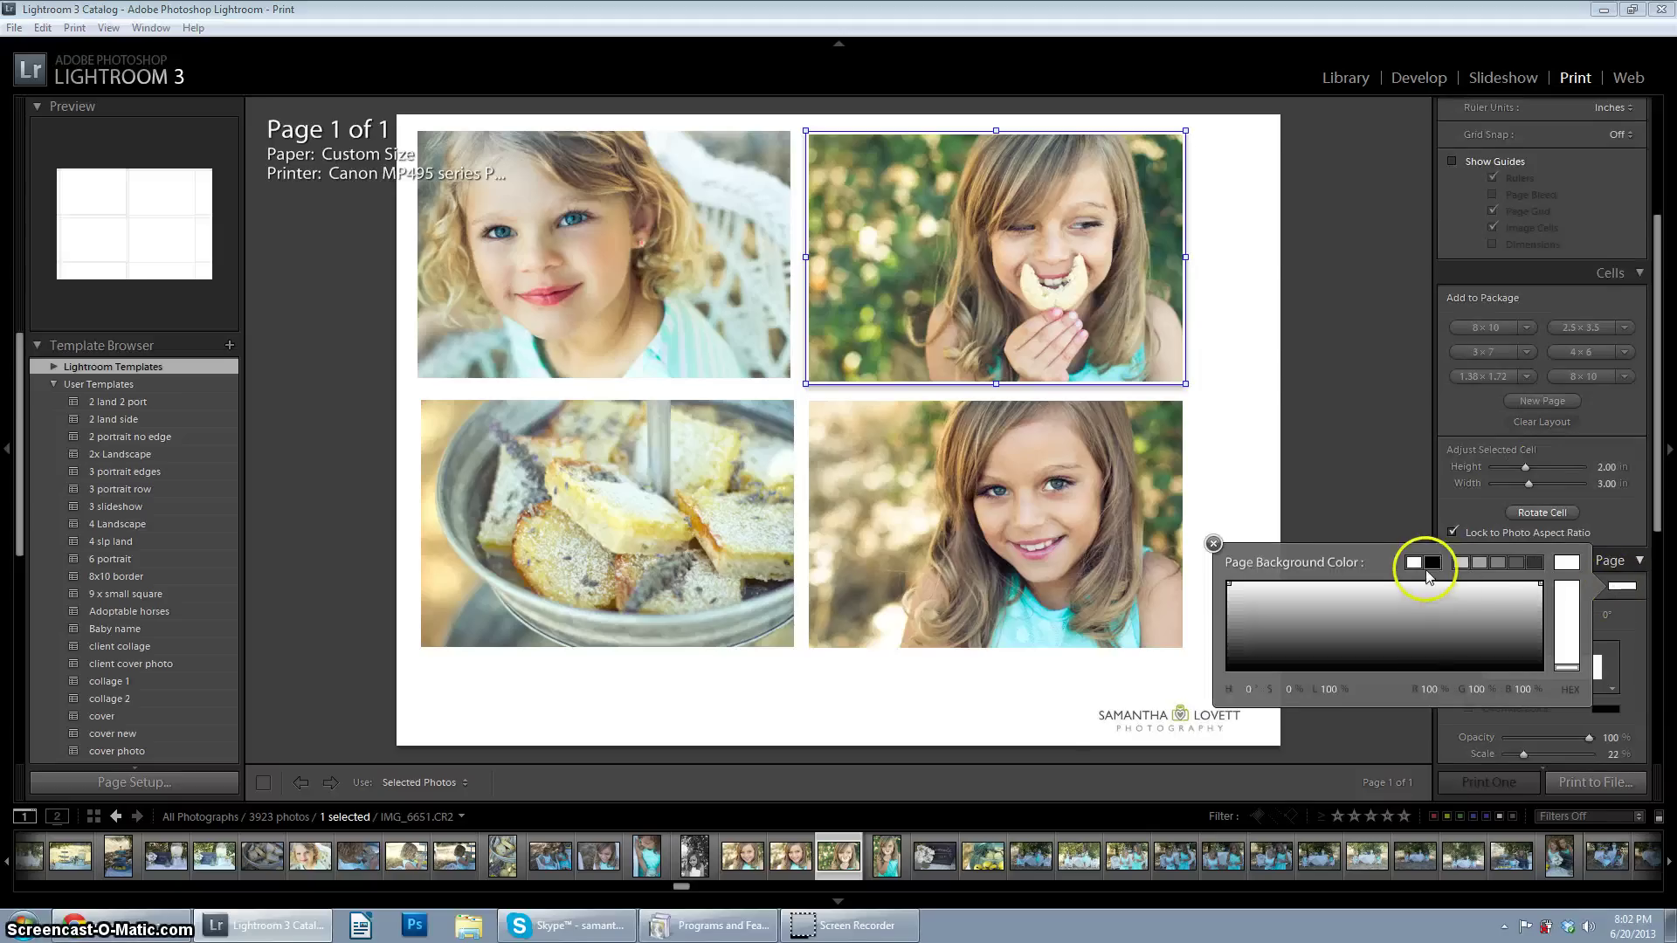
{"action": "left_click", "coordinate": [1432, 562]}
{"action": "left_click", "coordinate": [1626, 590]}
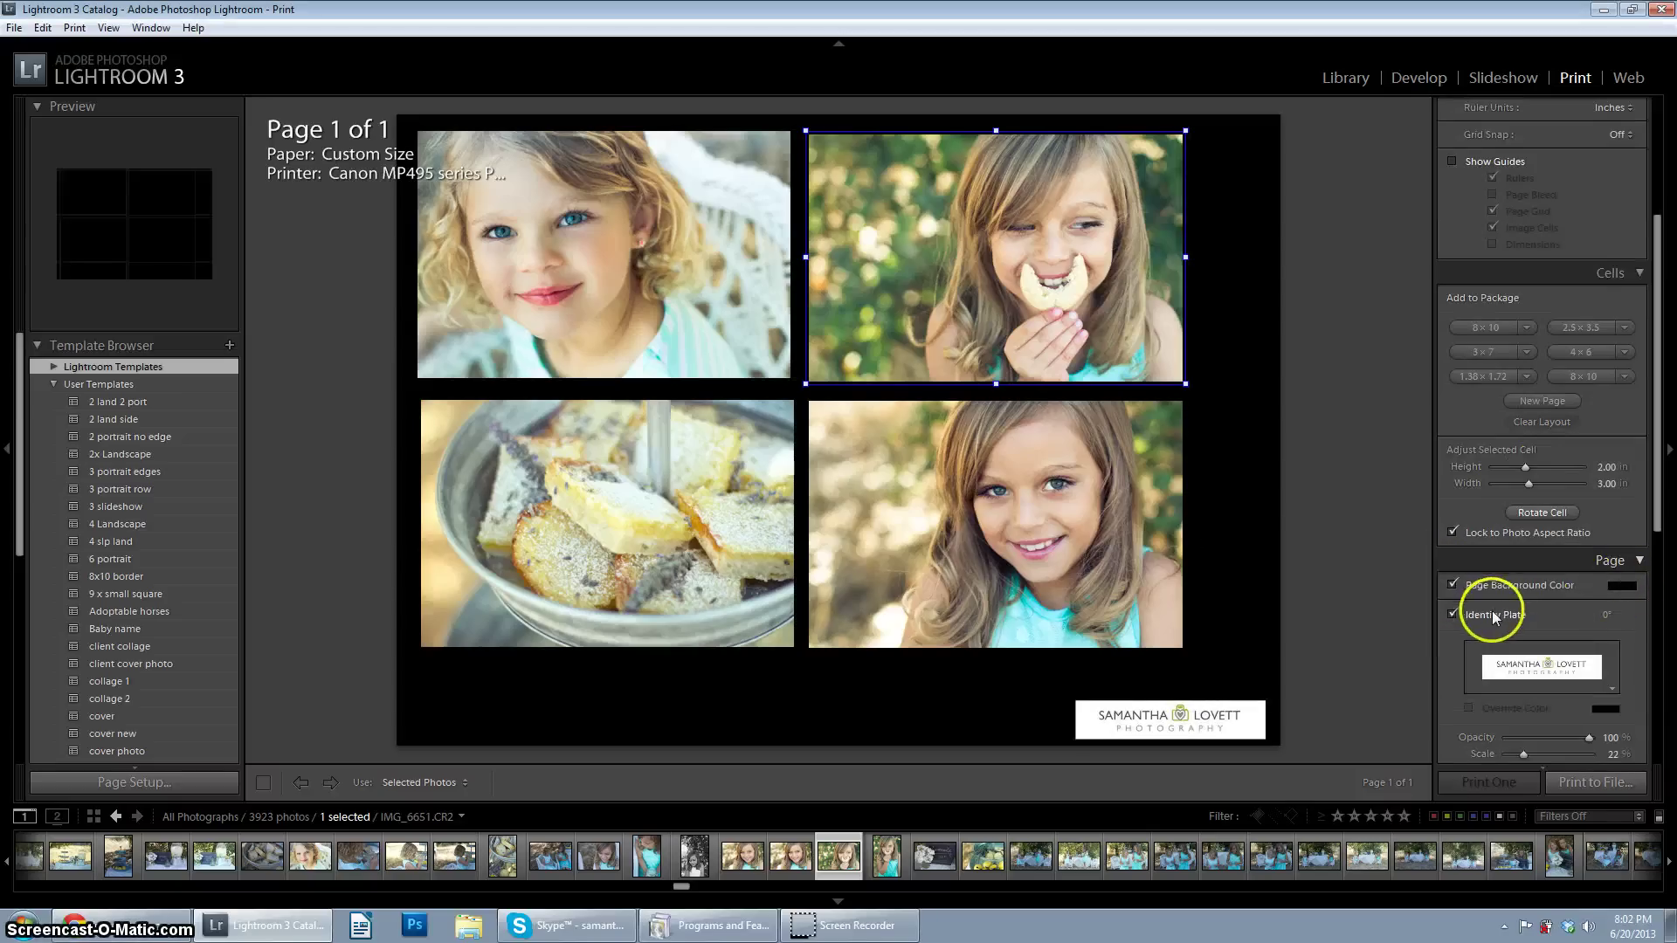
{"action": "left_click", "coordinate": [1617, 587]}
{"action": "left_click_drag", "start_coordinate": [1534, 593], "coordinate": [1415, 559]}
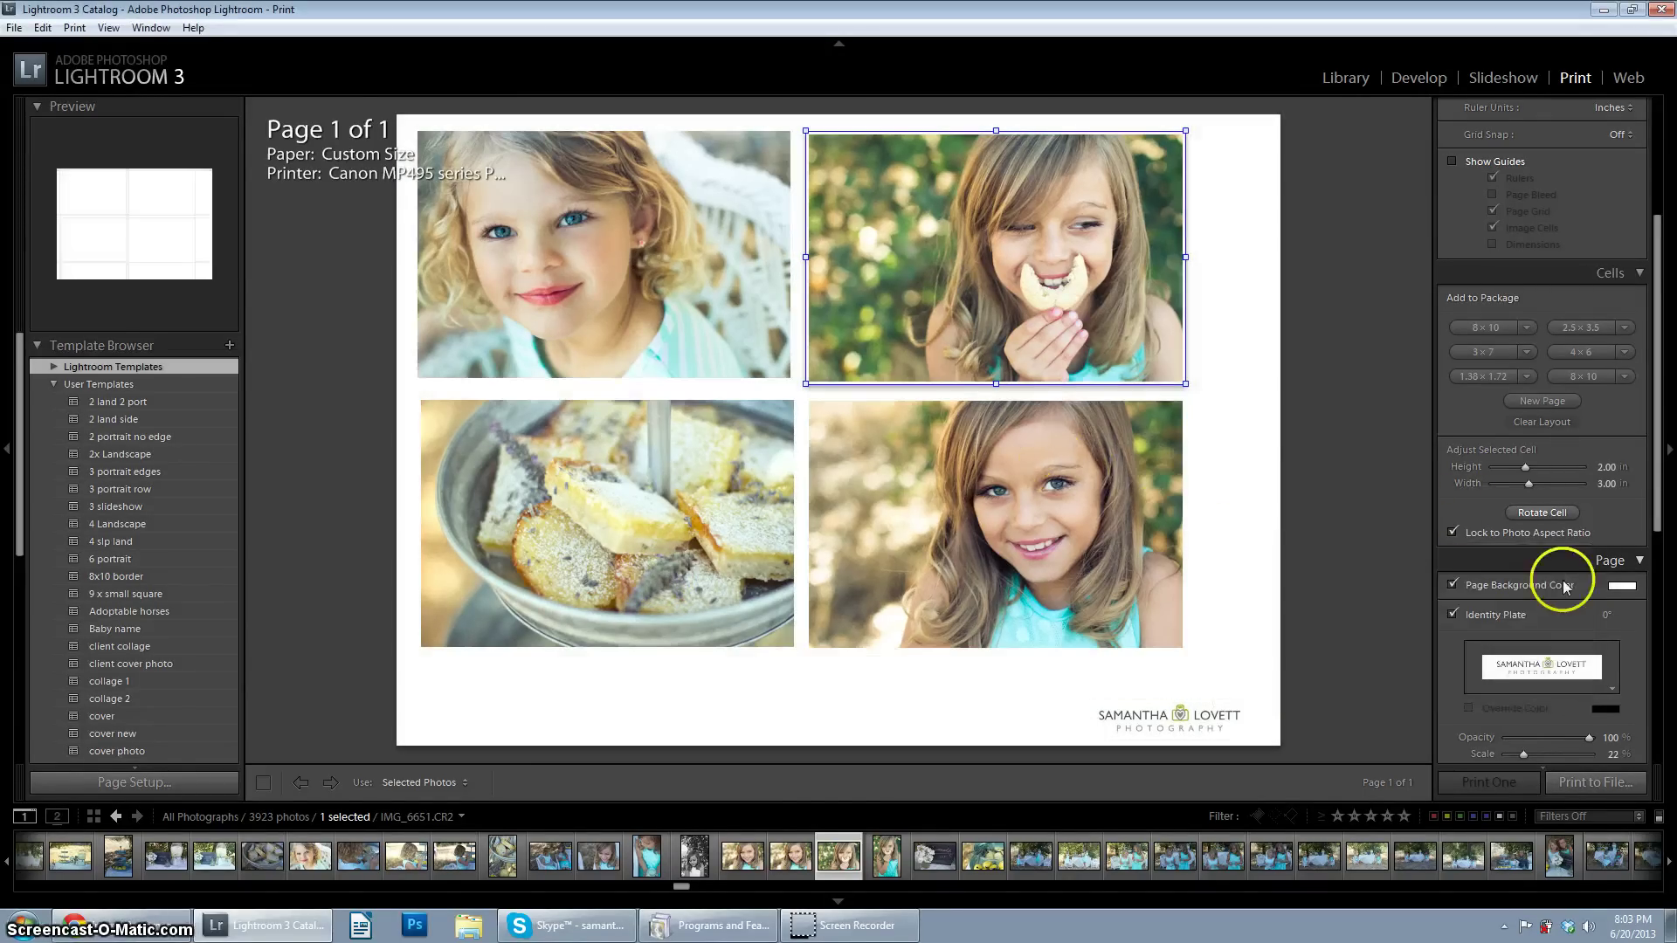
Step: Switch the identity plate off and on again to compare the page without and with the logo
{"action": "left_click_drag", "start_coordinate": [1649, 475], "coordinate": [1649, 571]}
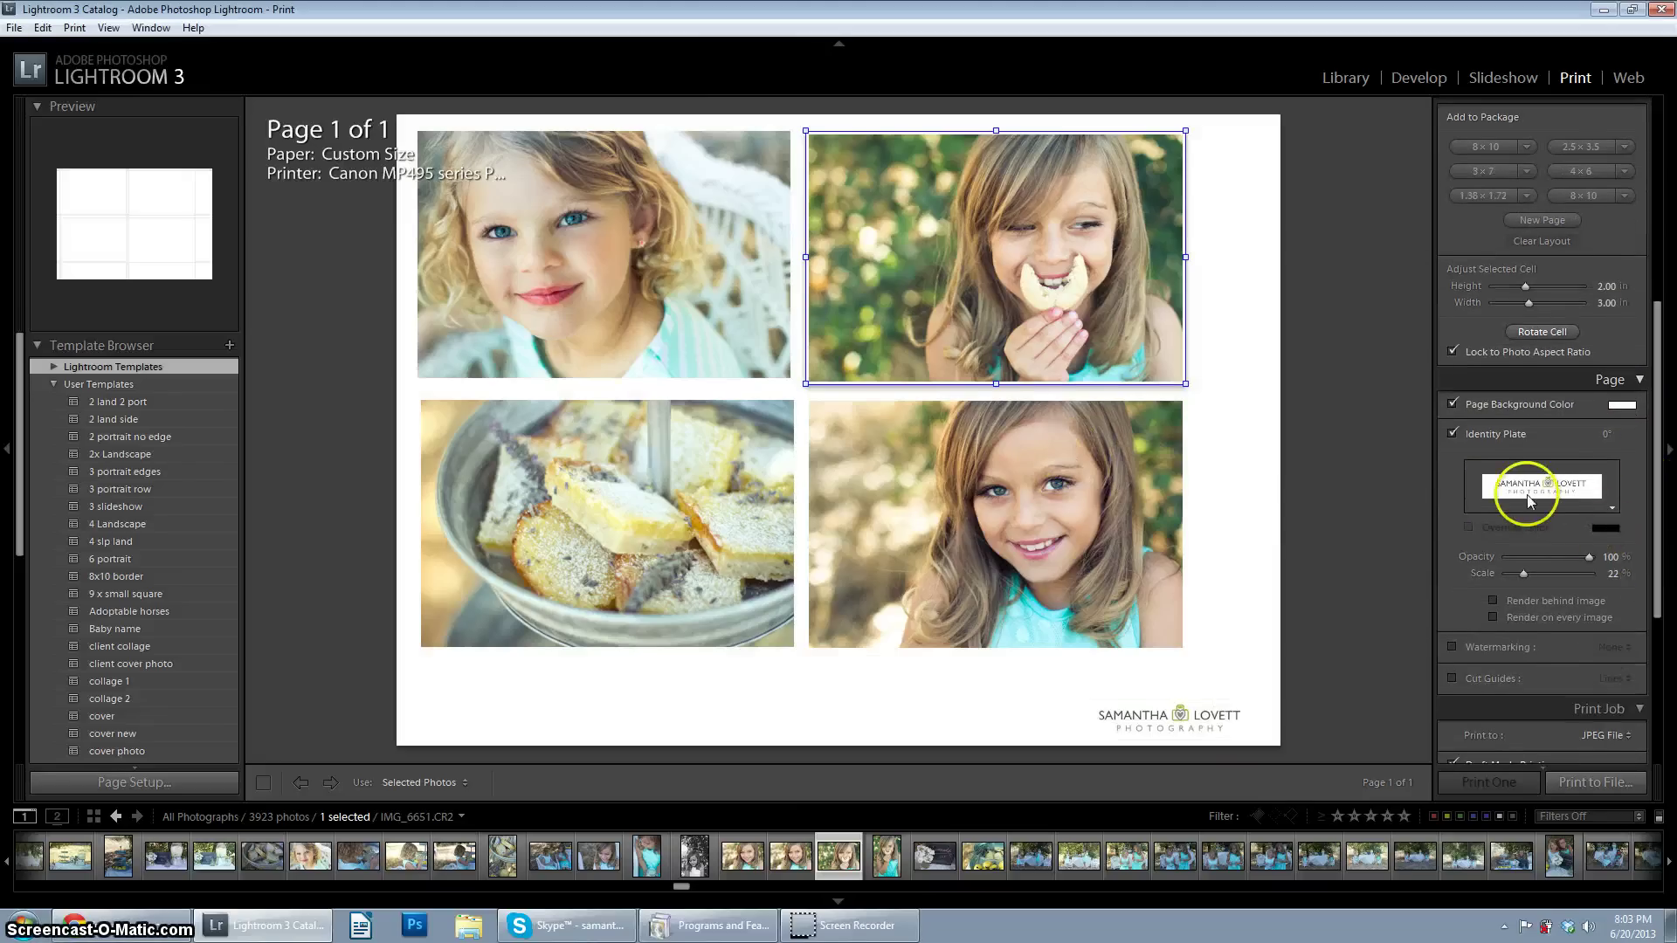
{"action": "left_click", "coordinate": [1454, 432]}
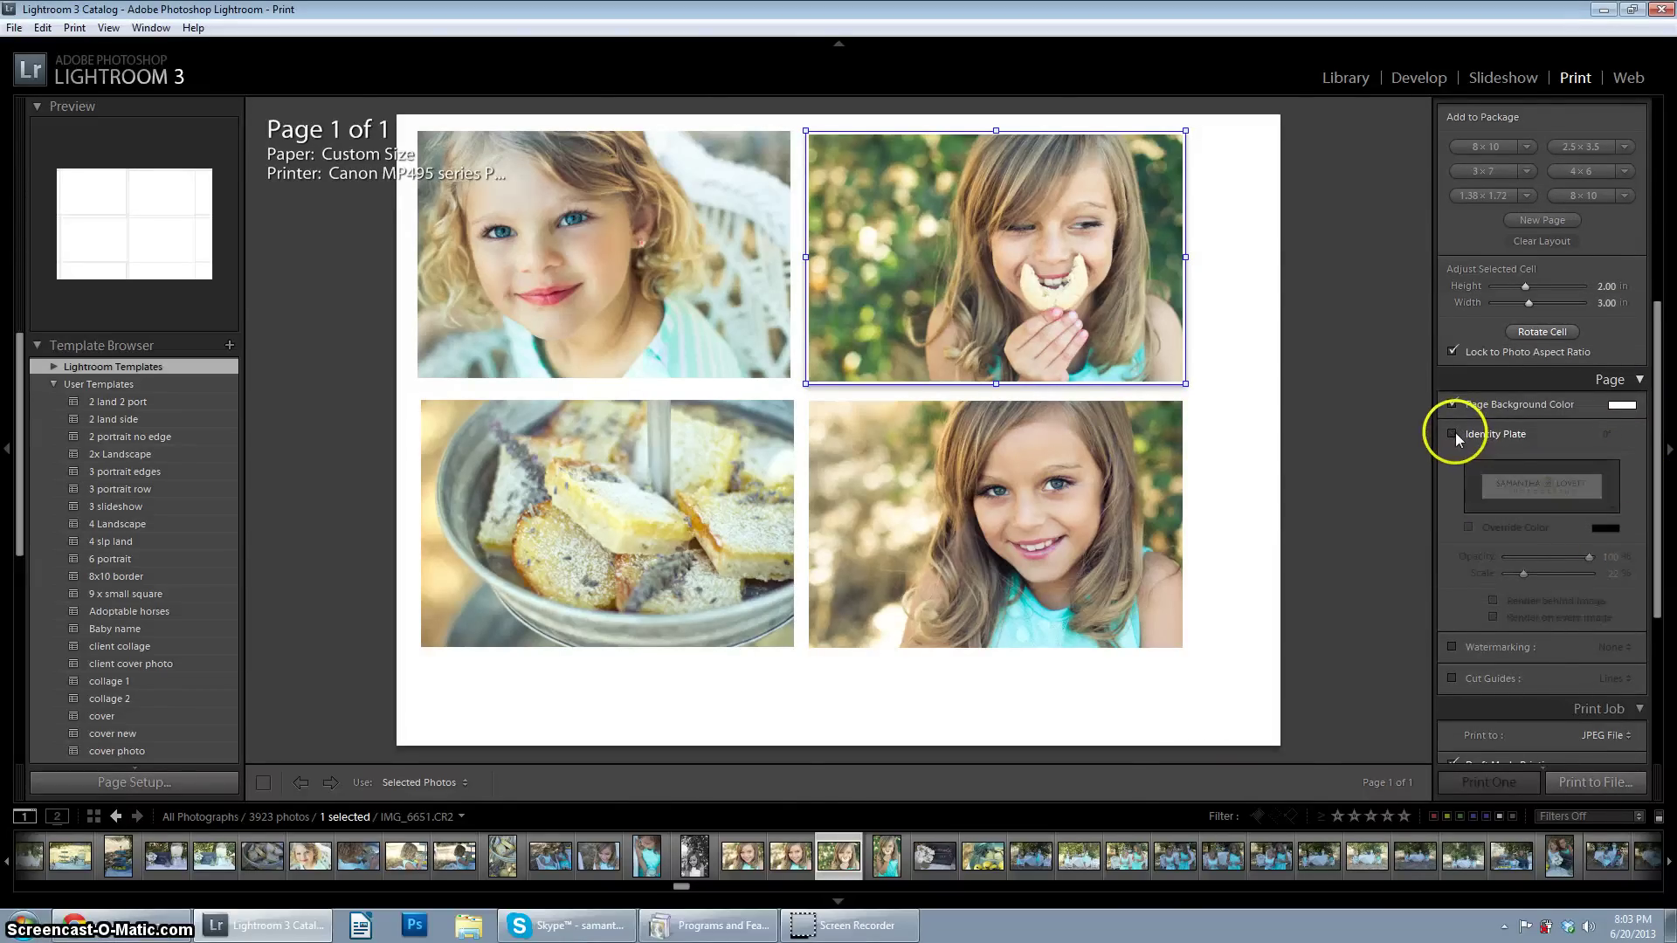
{"action": "left_click", "coordinate": [1455, 432]}
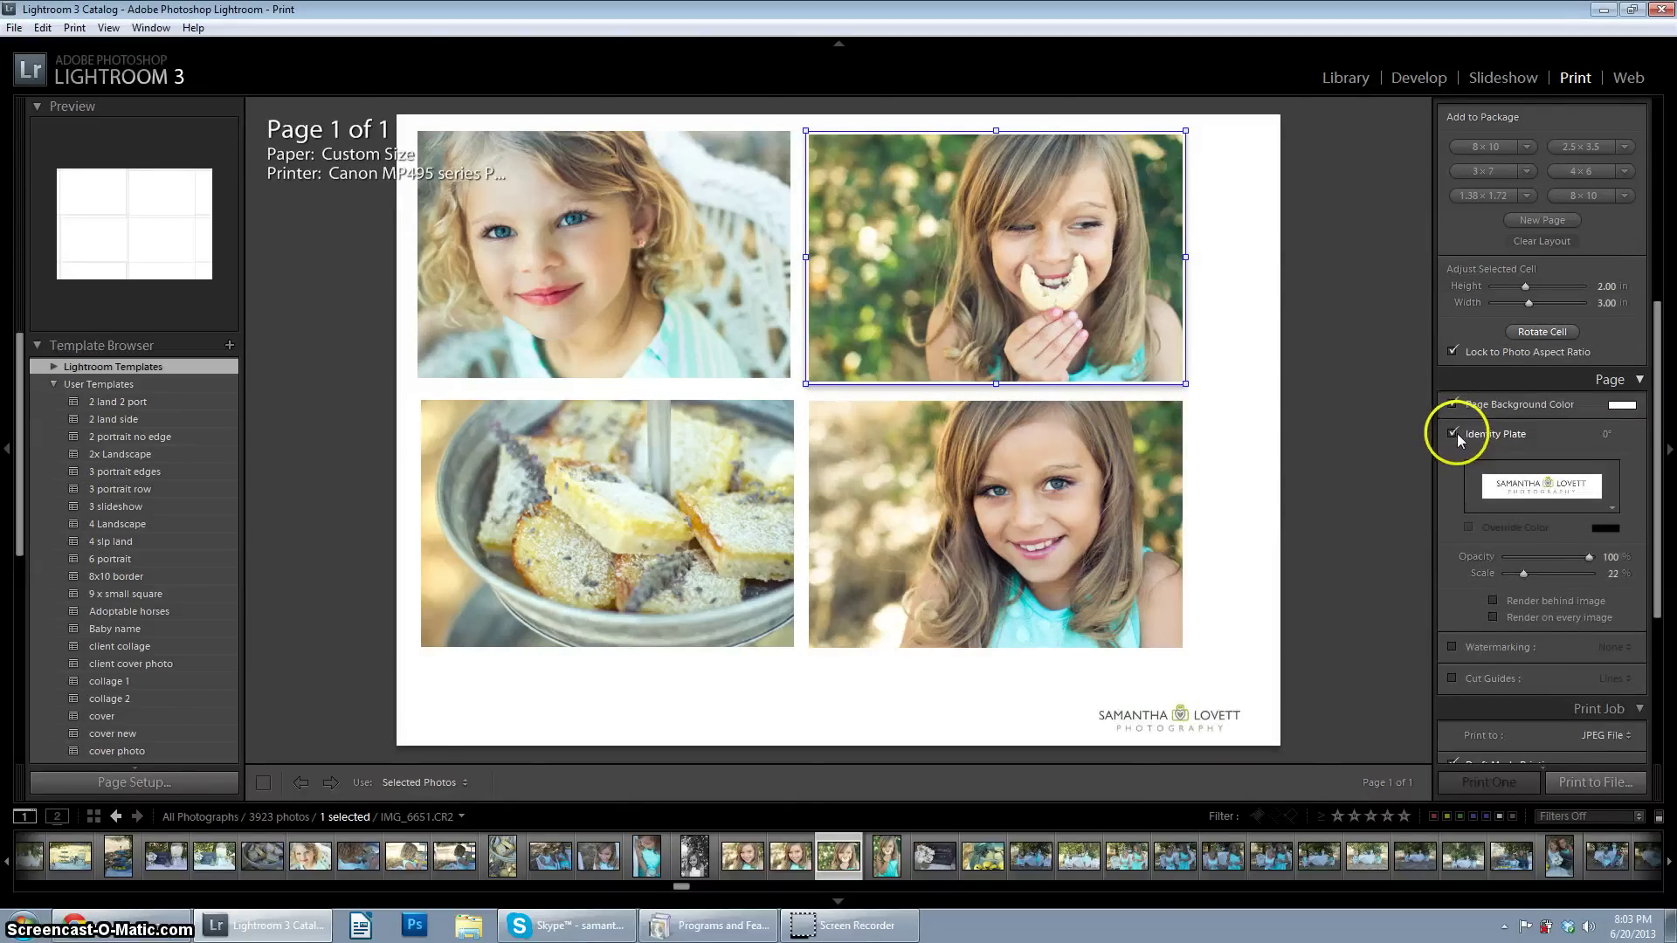
{"action": "left_click", "coordinate": [1483, 494]}
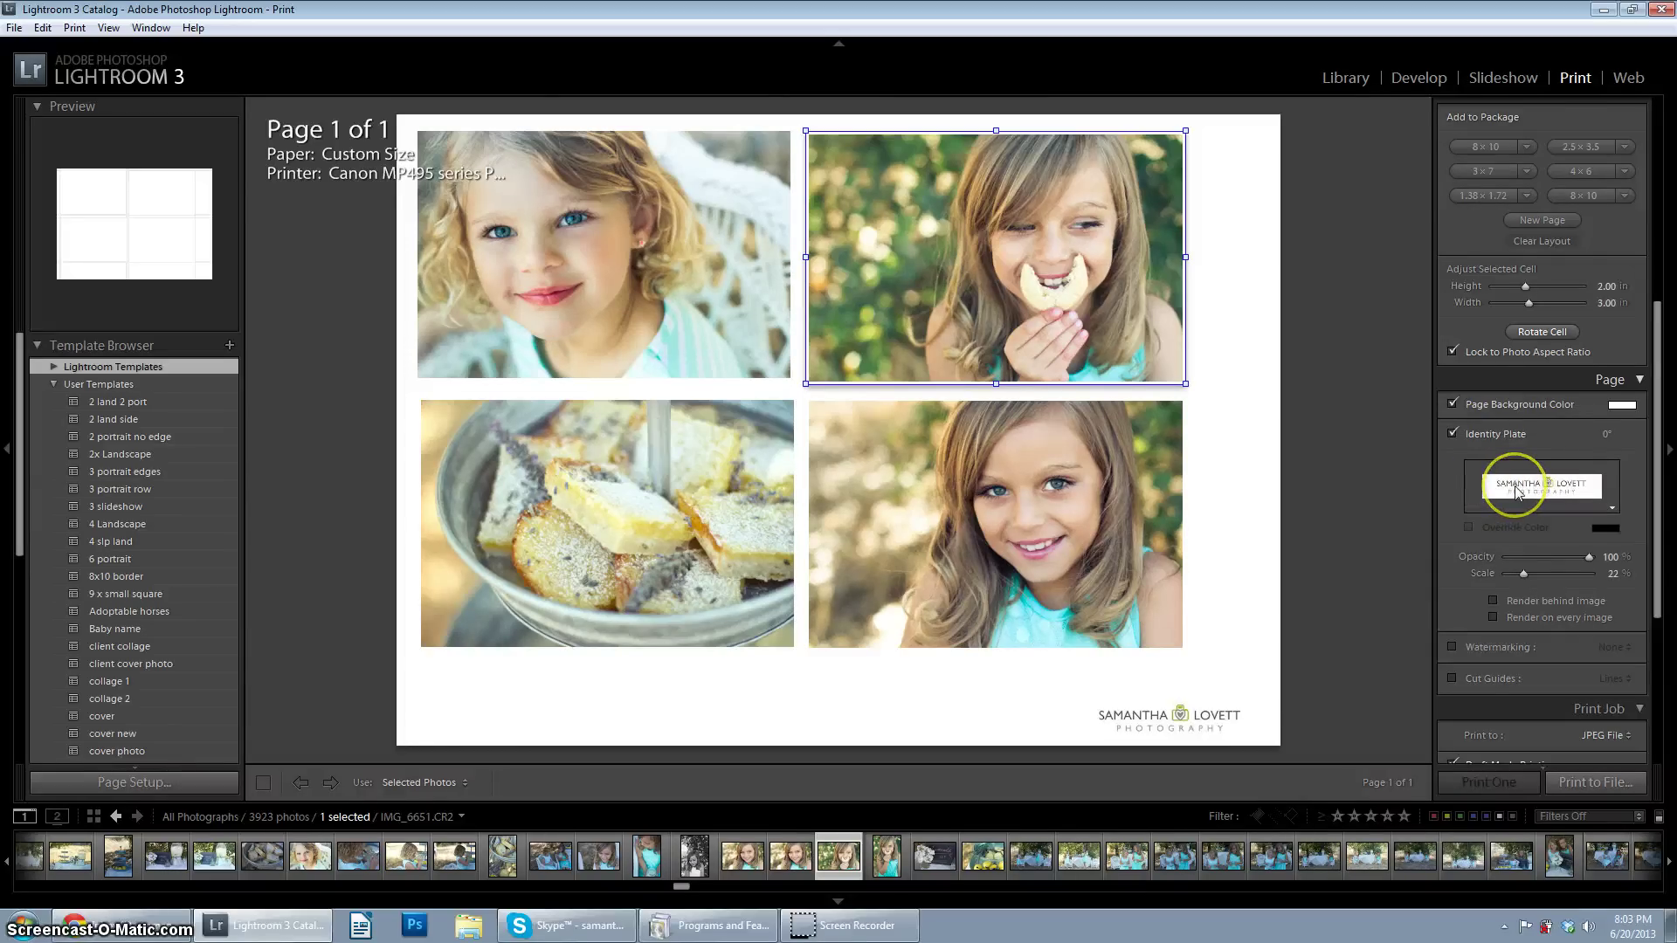
{"action": "scroll", "coordinate": [1485, 515], "scroll_direction": "down", "scroll_amount": 3}
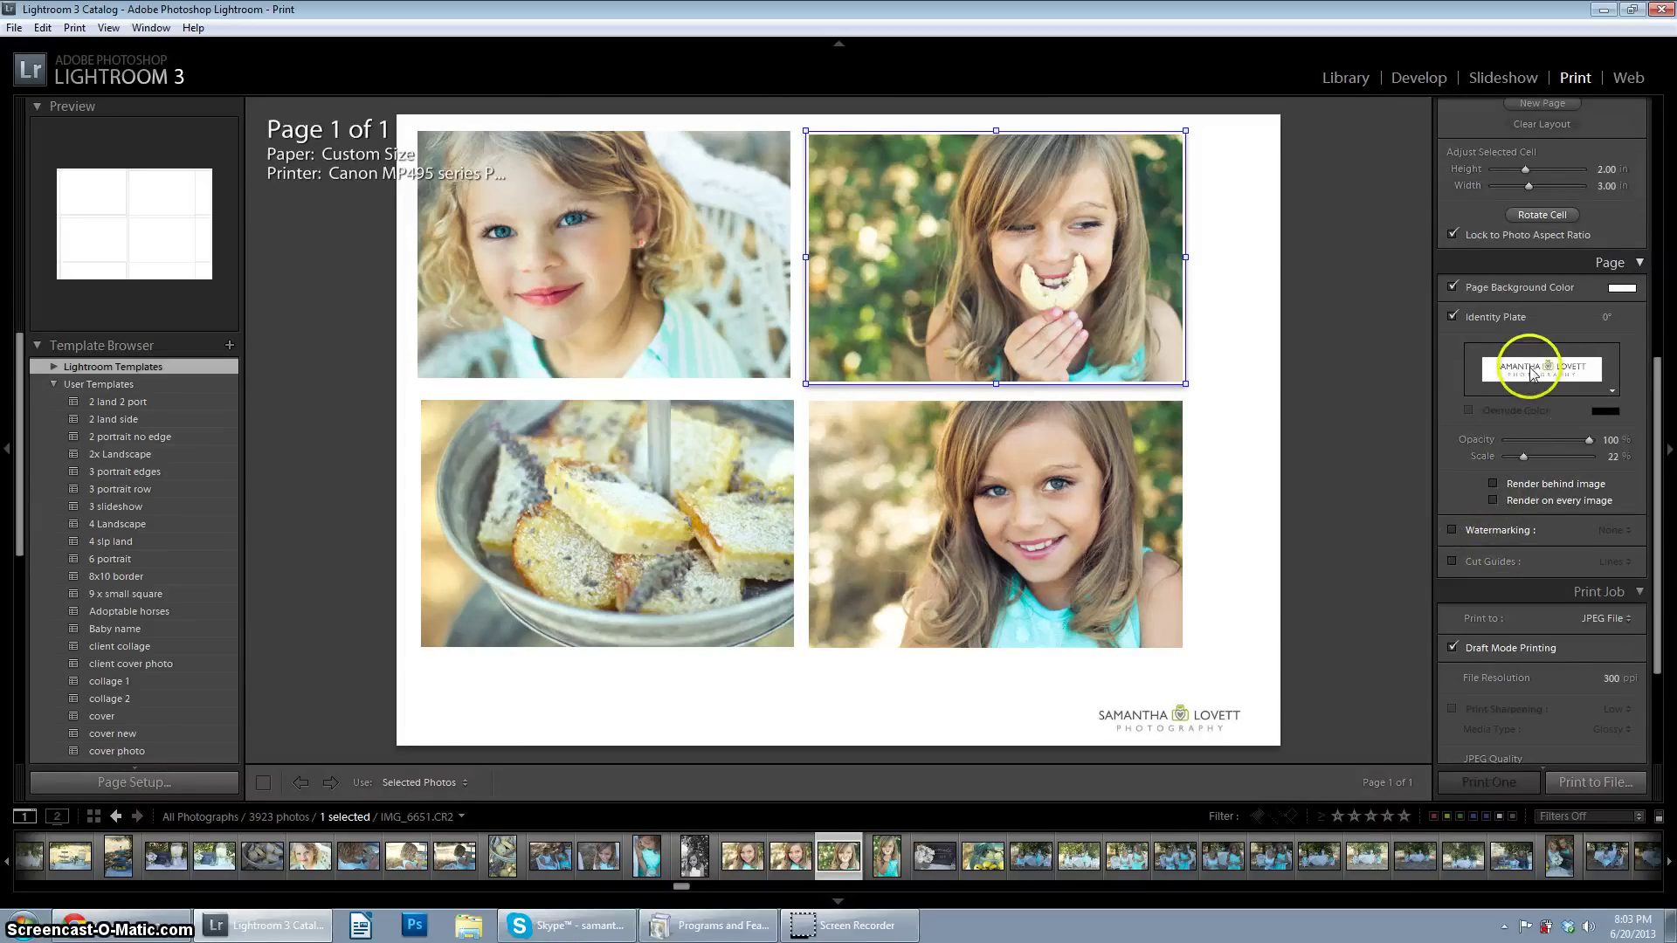
Step: Move the logo slightly up and shift the lower-right photo slightly right and down toward it
{"action": "left_click_drag", "start_coordinate": [1206, 714], "coordinate": [1203, 709]}
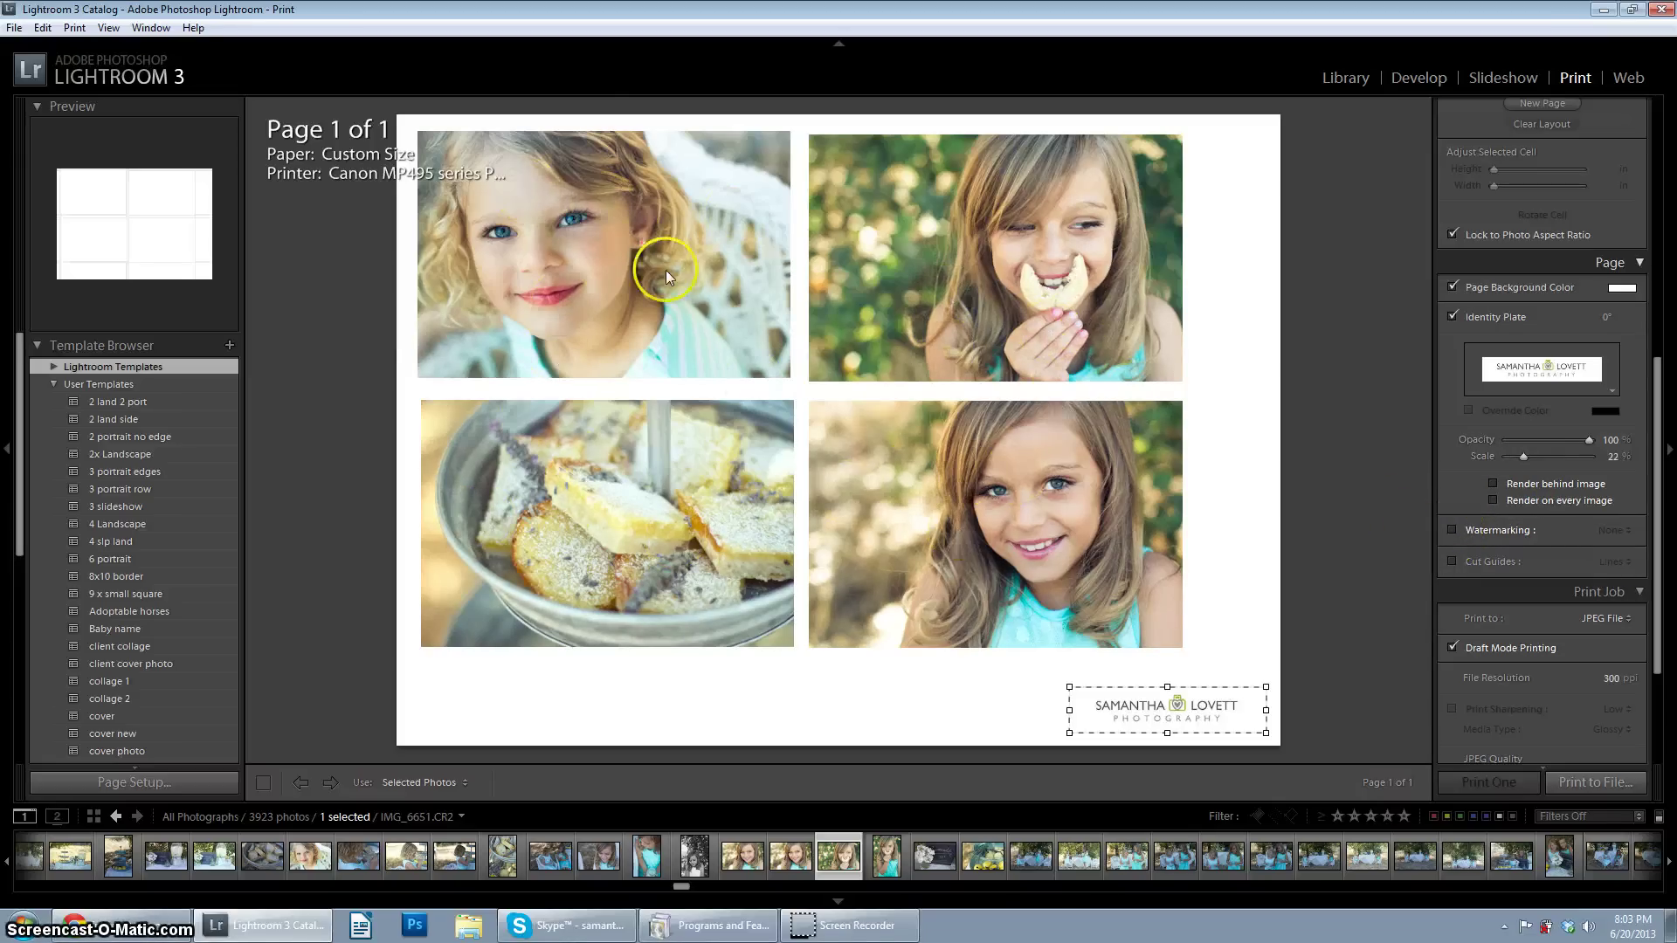
{"action": "scroll", "coordinate": [1633, 541], "scroll_direction": "down", "scroll_amount": 3}
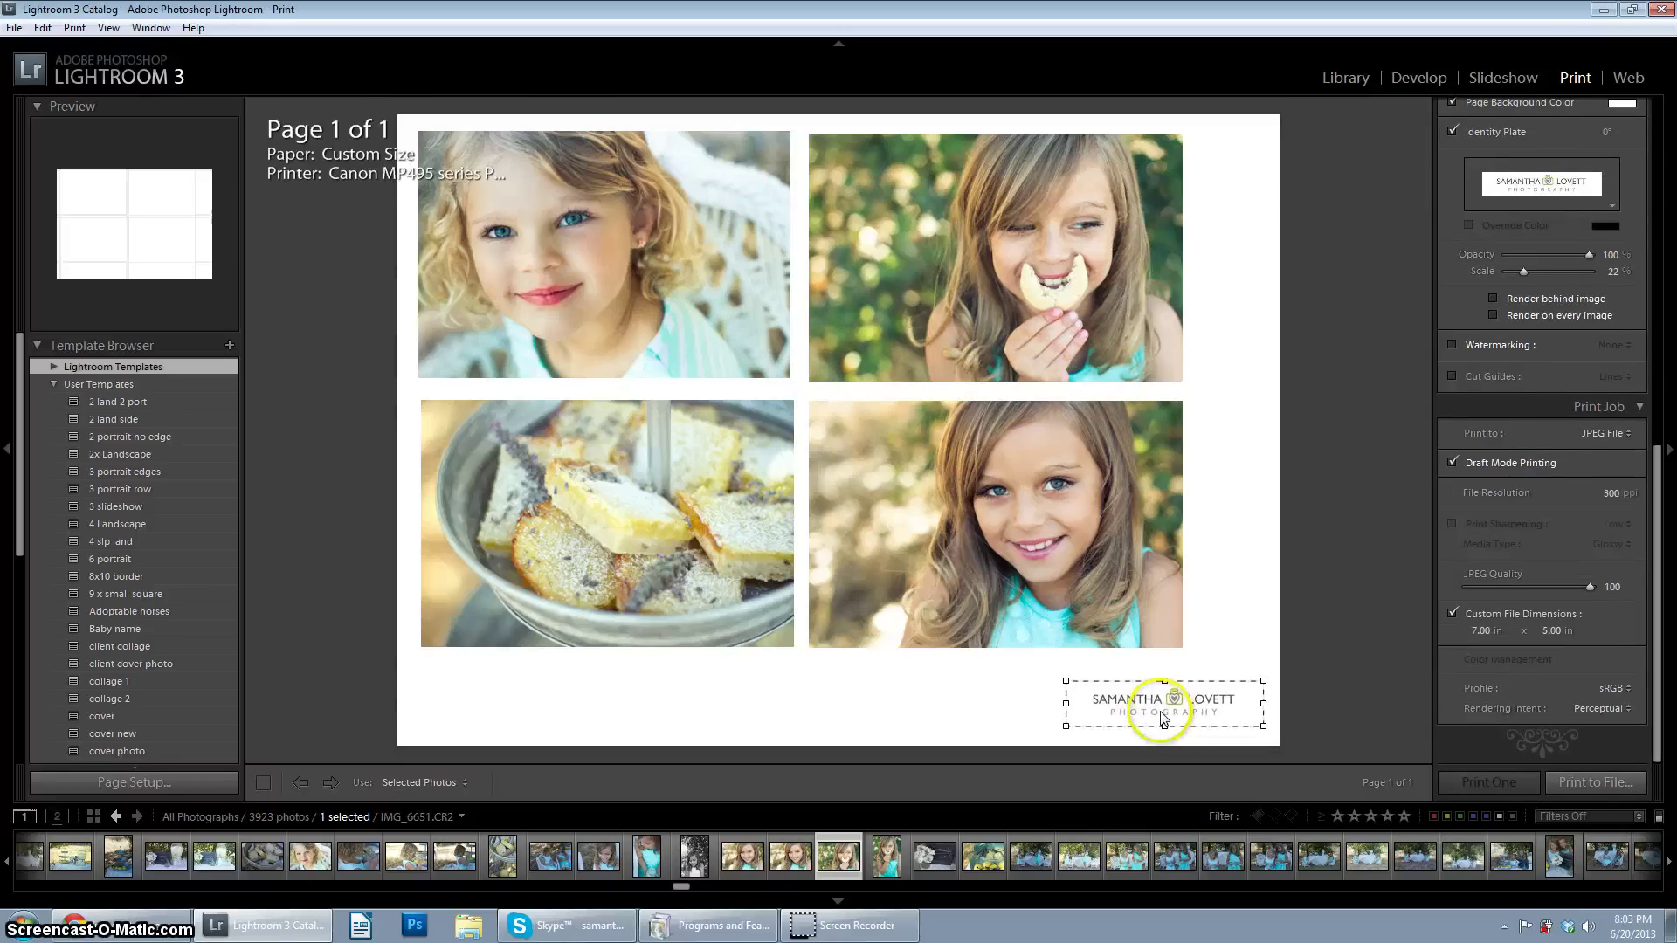
{"action": "left_click_drag", "start_coordinate": [1057, 584], "coordinate": [1091, 592]}
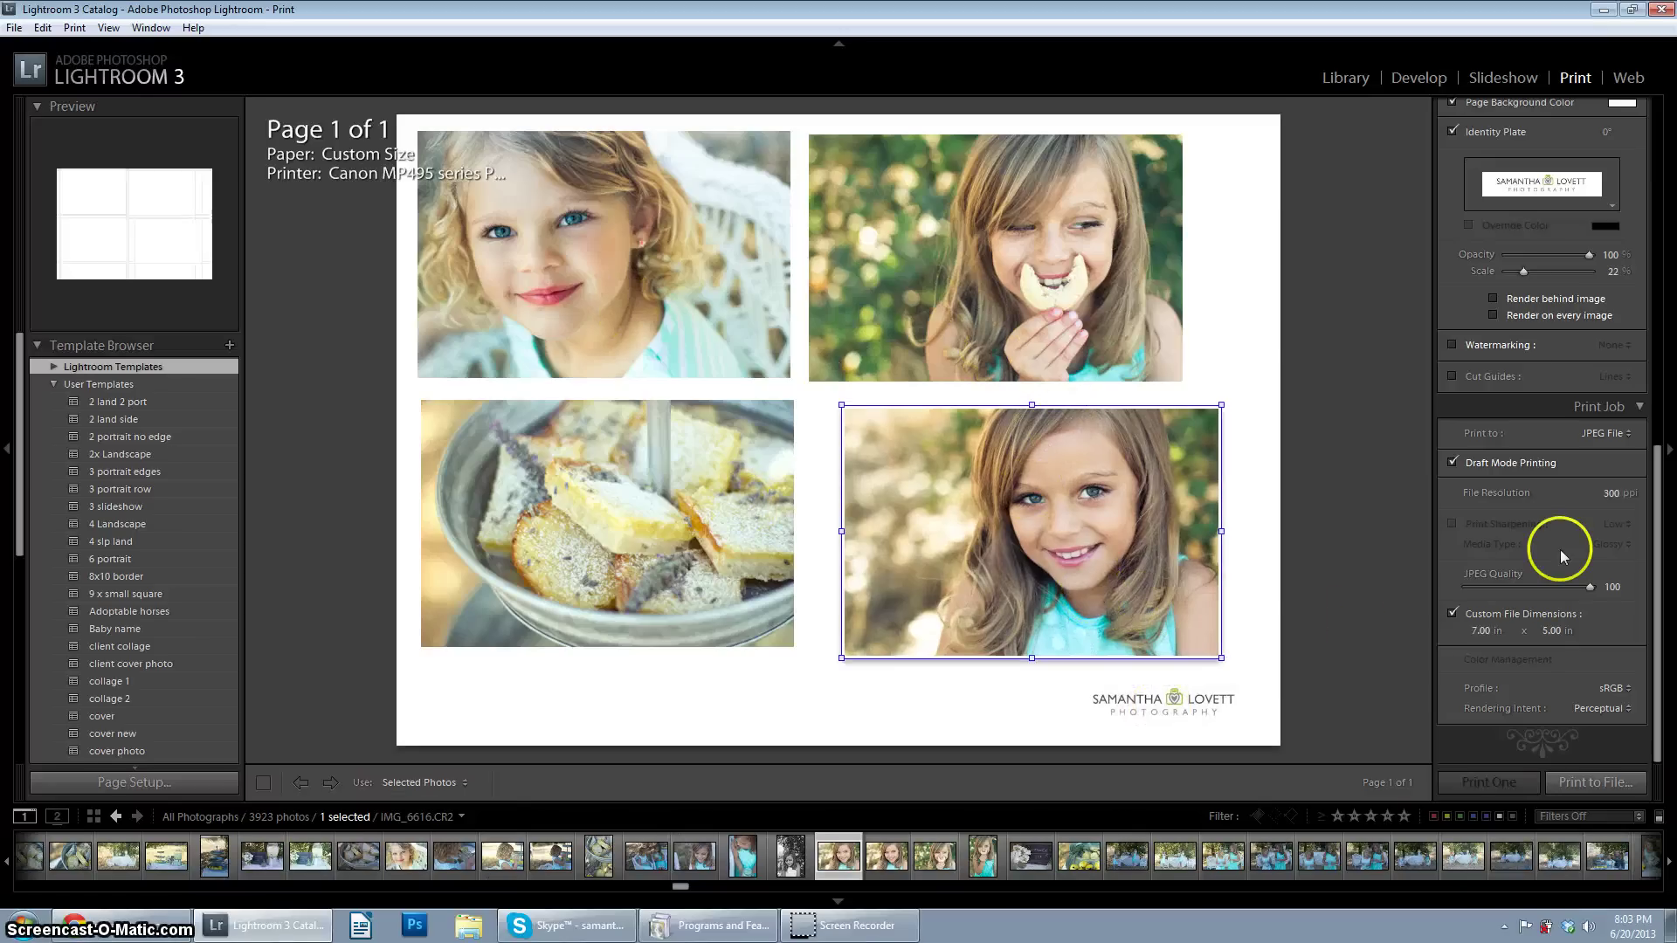
Step: Open the save dialog for outputting the collage to a JPEG file and close it without saving
{"action": "left_click", "coordinate": [1586, 781]}
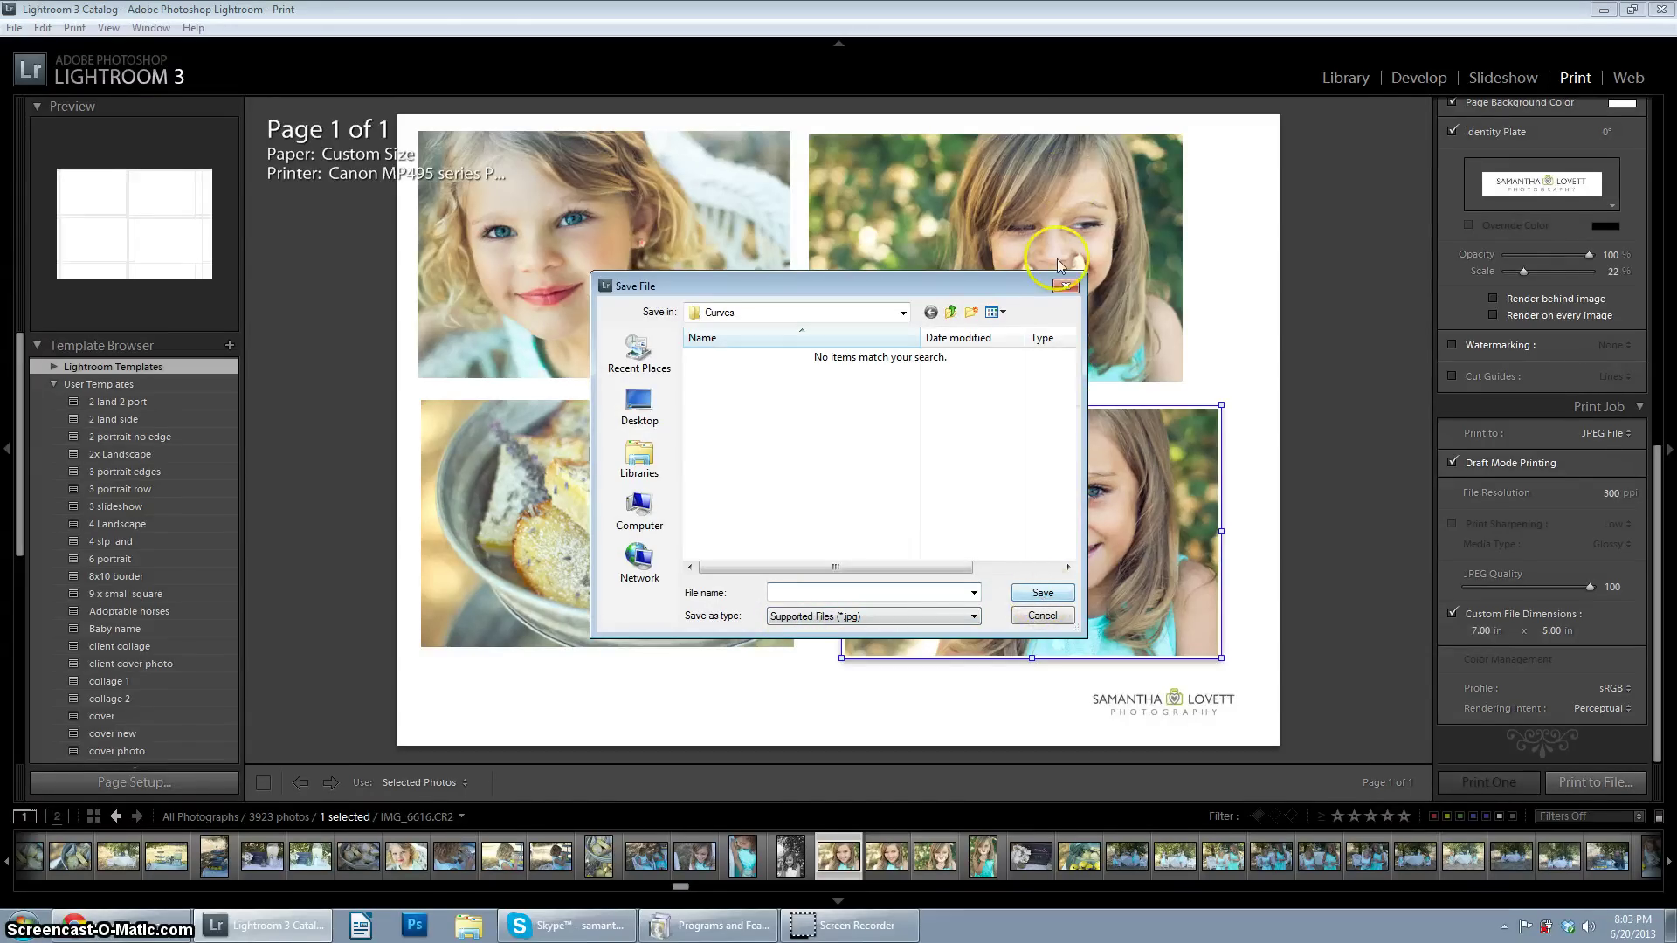
{"action": "left_click", "coordinate": [1065, 289]}
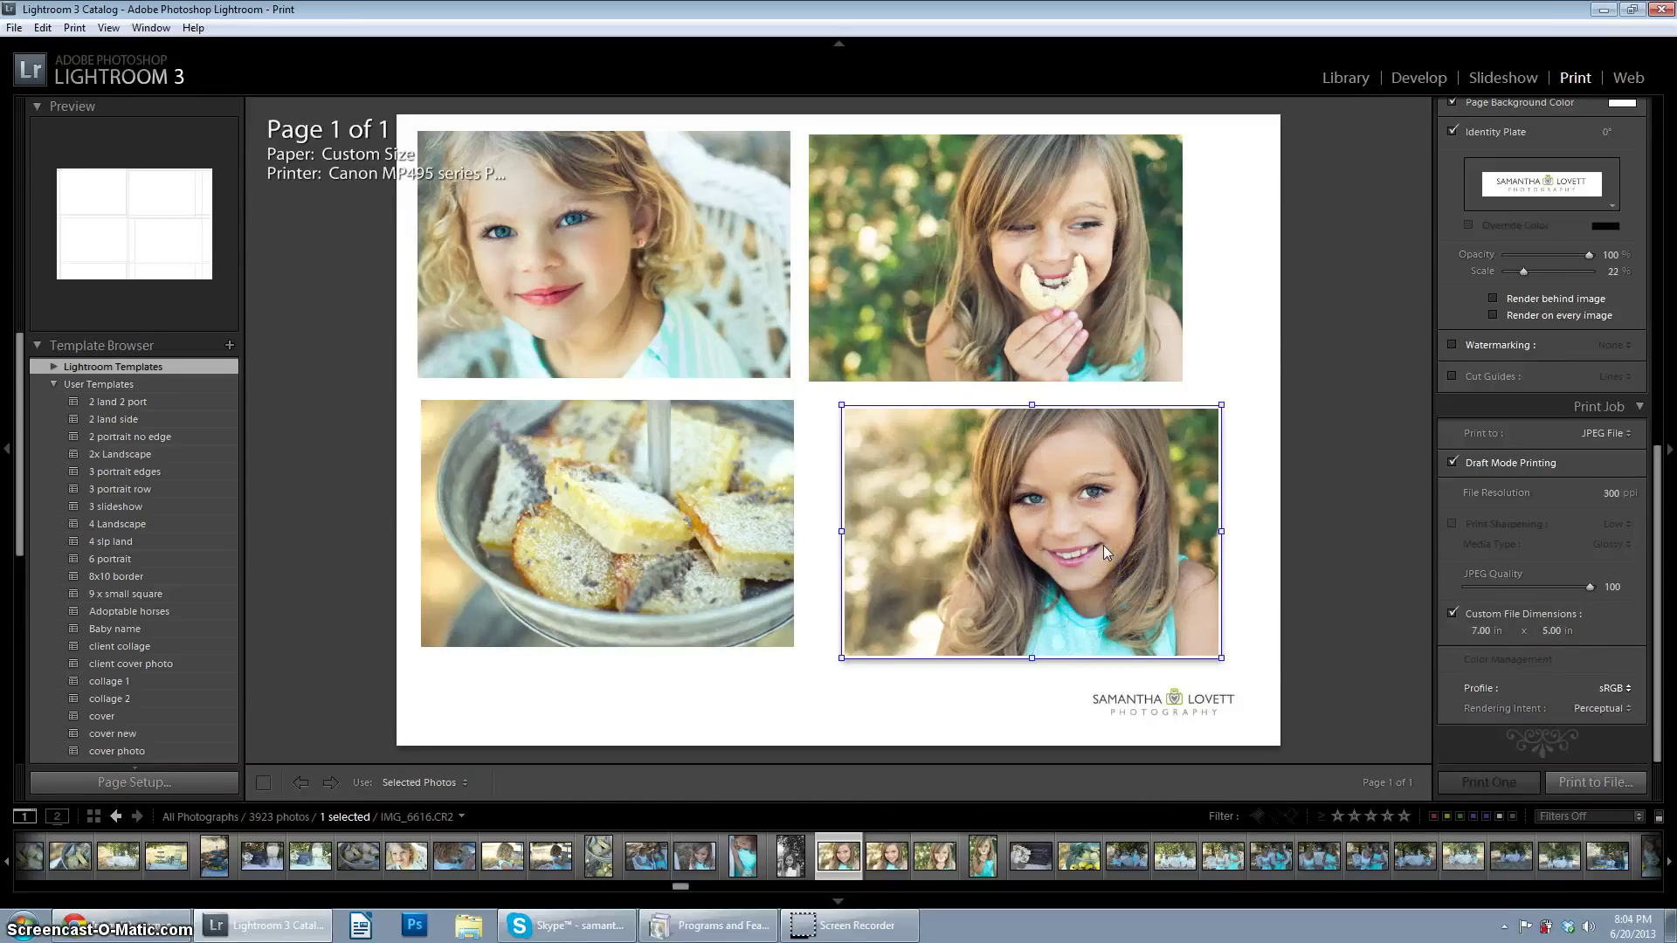
Step: Move the lower-right photo left and up beside the lower-left photo, nudge the lower-left one down and shift the upper-left one slightly right
{"action": "left_click_drag", "start_coordinate": [1020, 507], "coordinate": [949, 493]}
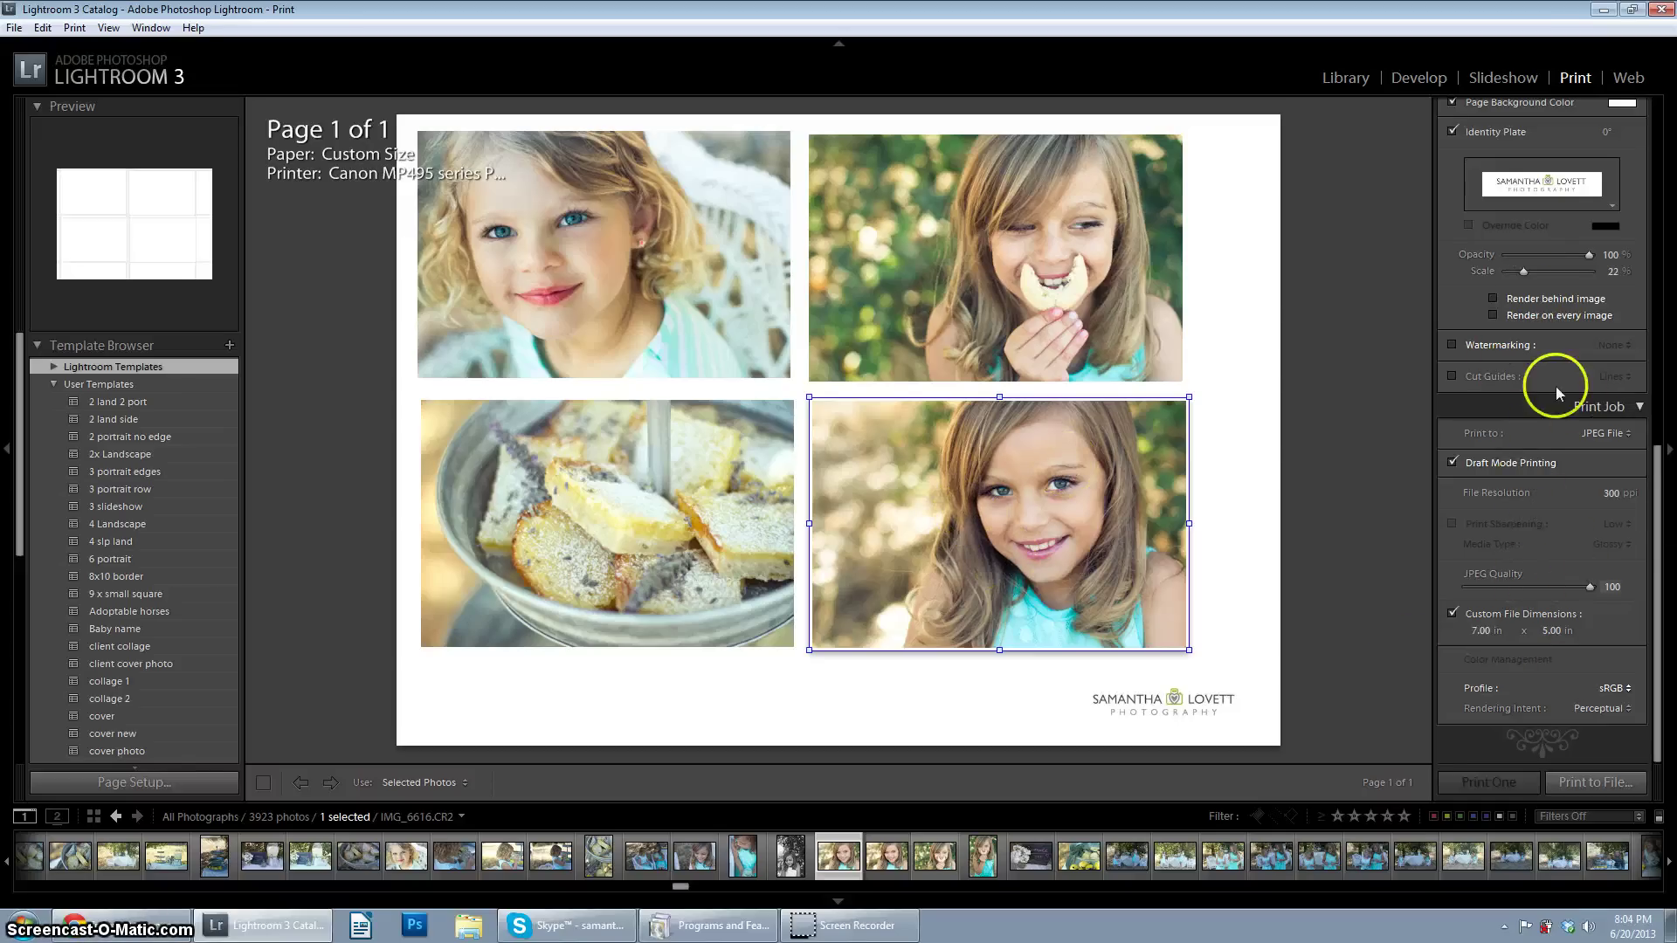
{"action": "scroll", "coordinate": [1614, 445], "scroll_direction": "up", "scroll_amount": 5}
{"action": "scroll", "coordinate": [1614, 445], "scroll_direction": "down", "scroll_amount": 6}
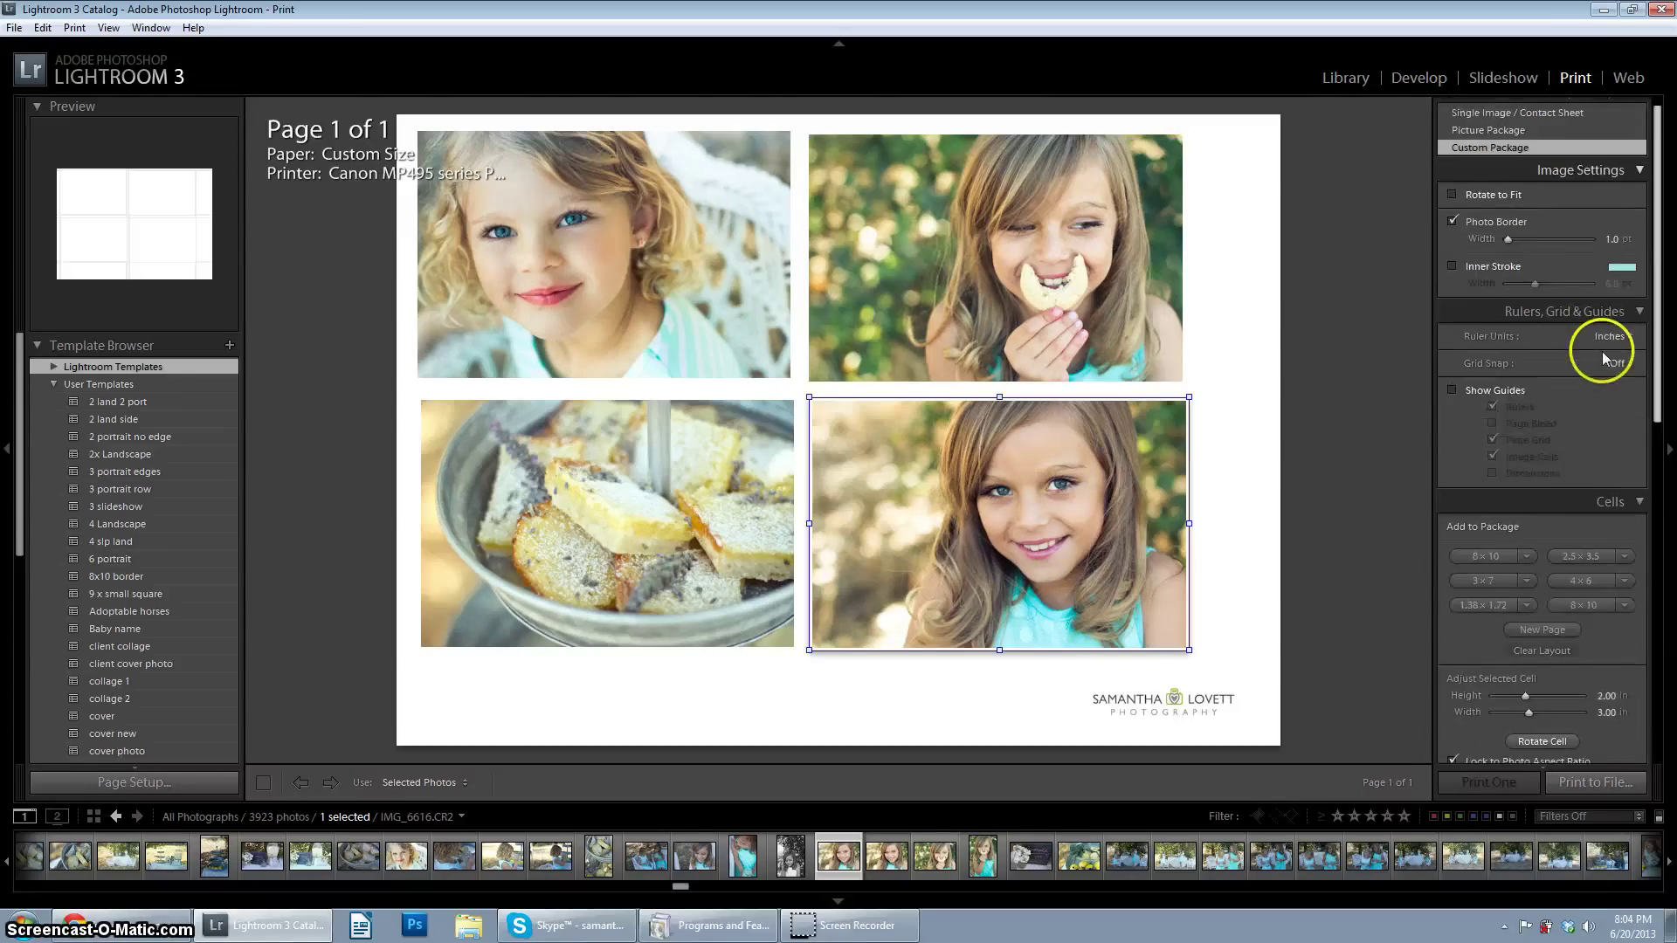
{"action": "scroll", "coordinate": [1635, 679], "scroll_direction": "down", "scroll_amount": 1}
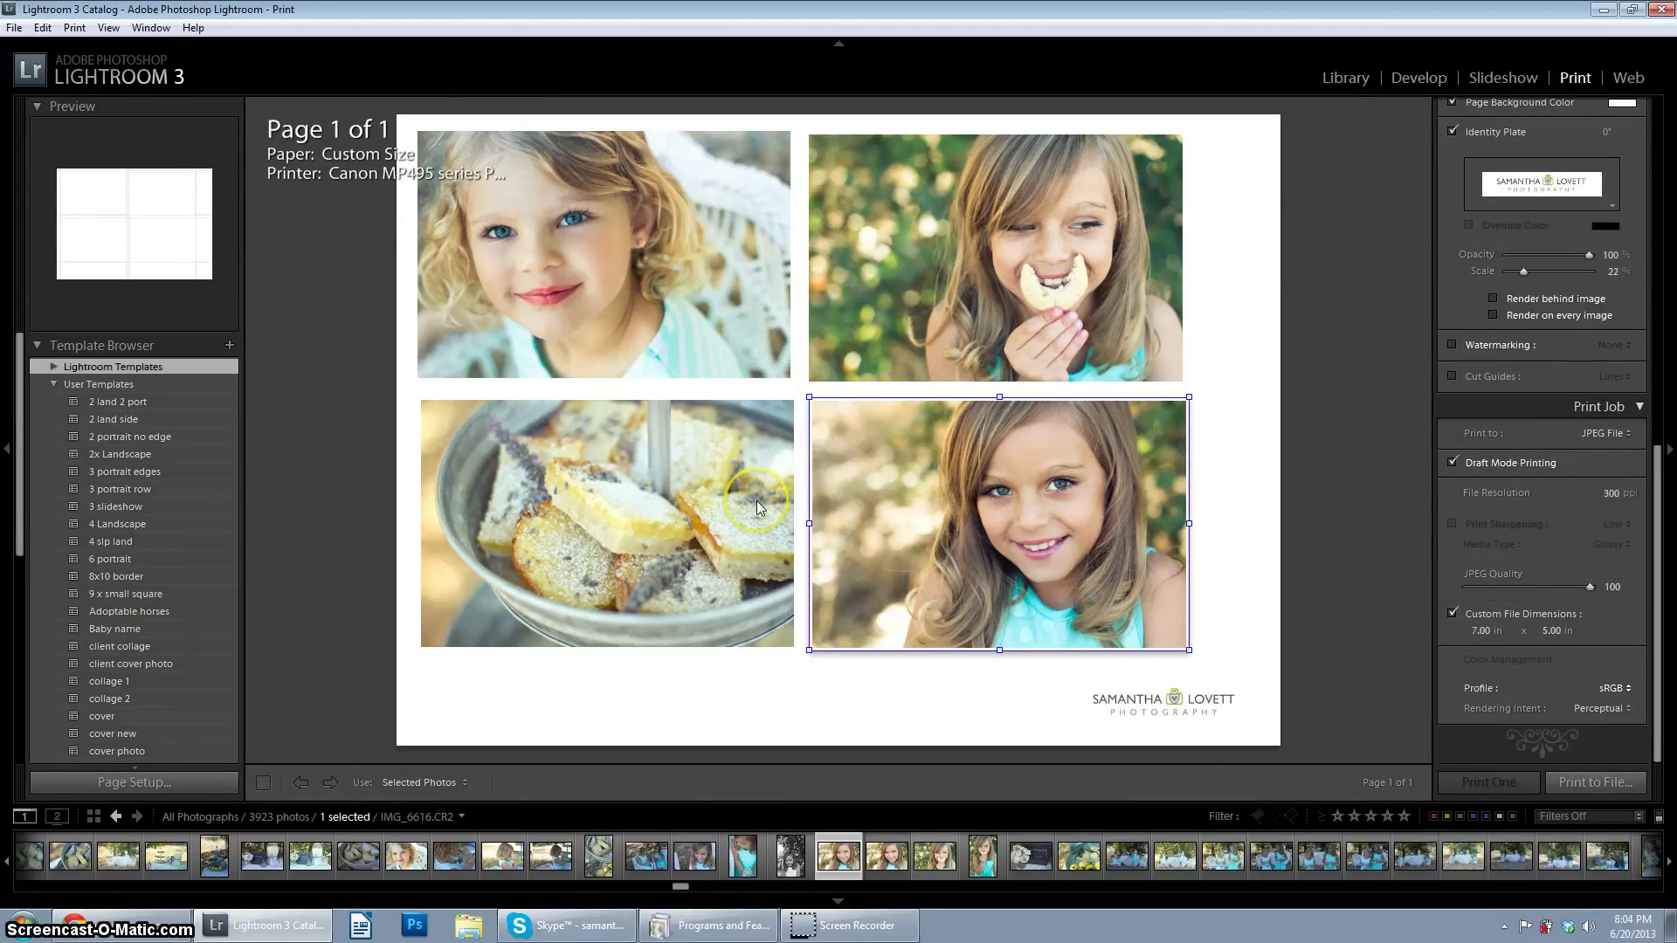
{"action": "left_click", "coordinate": [679, 489]}
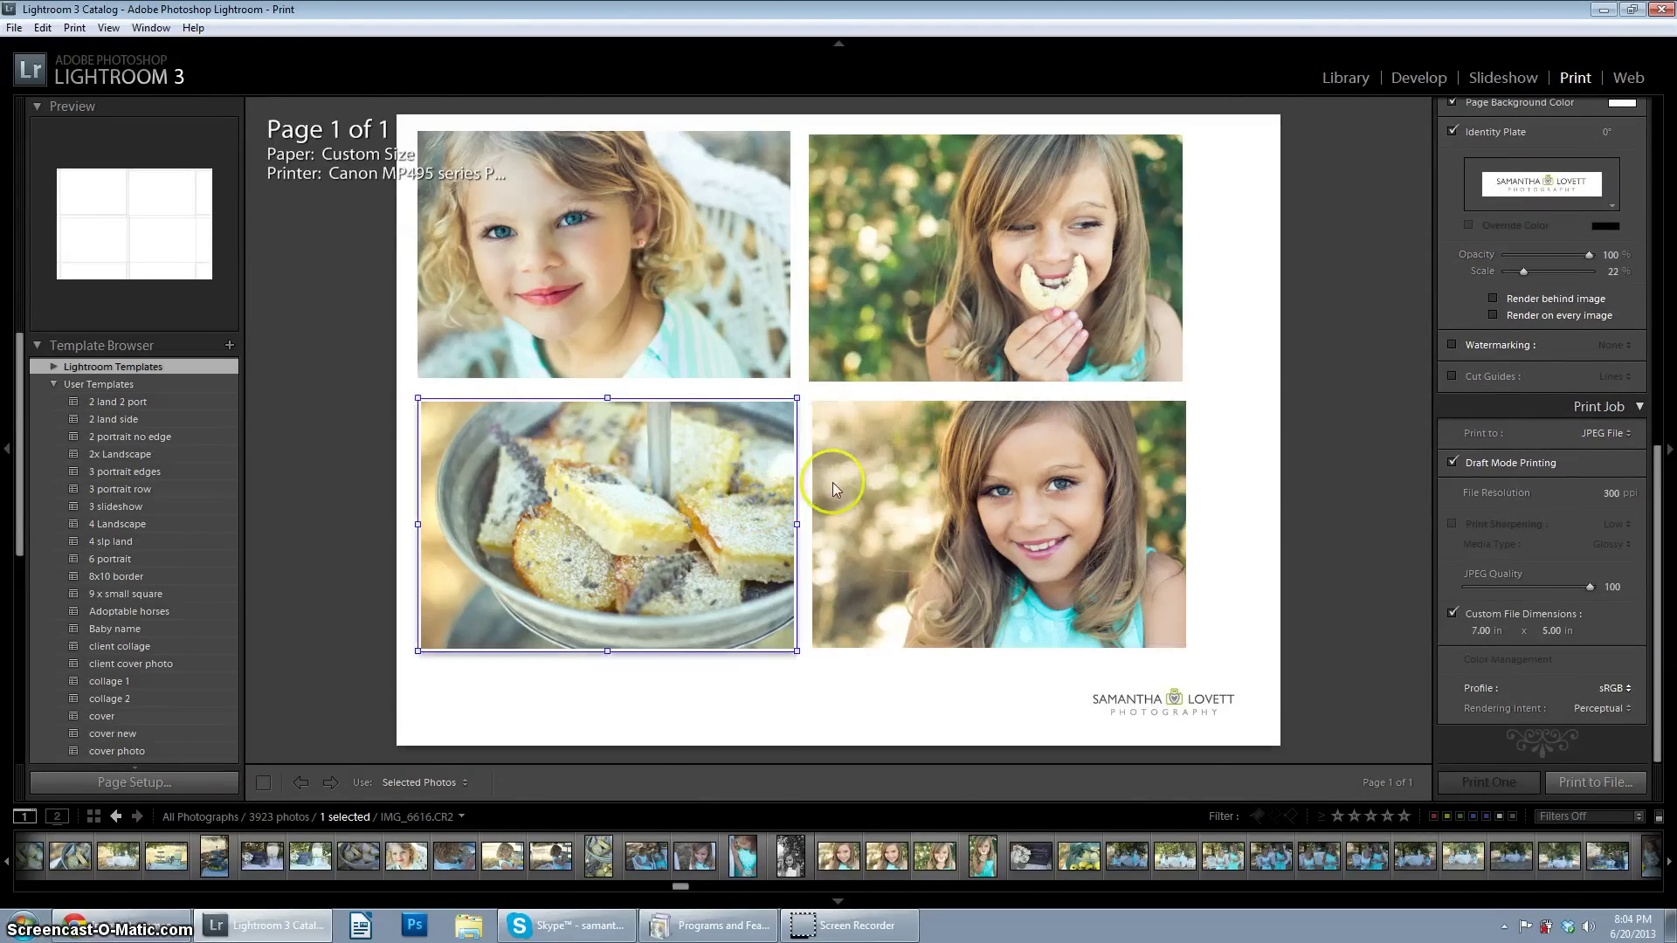
{"action": "left_click", "coordinate": [873, 486]}
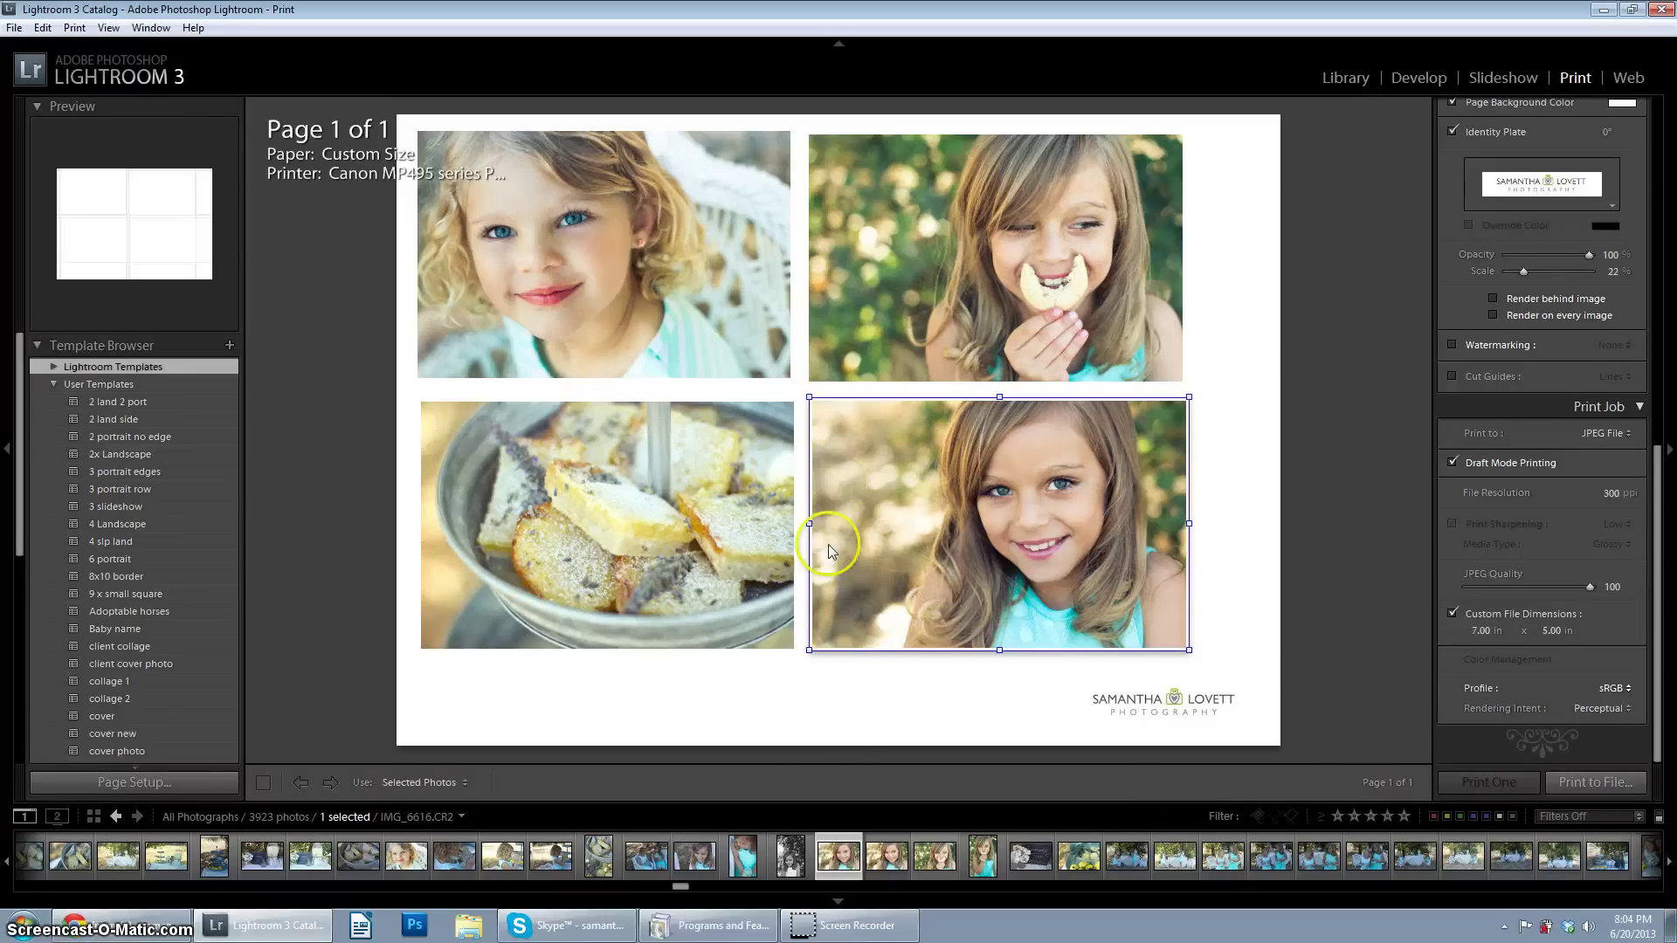
{"action": "left_click_drag", "start_coordinate": [719, 341], "coordinate": [728, 339]}
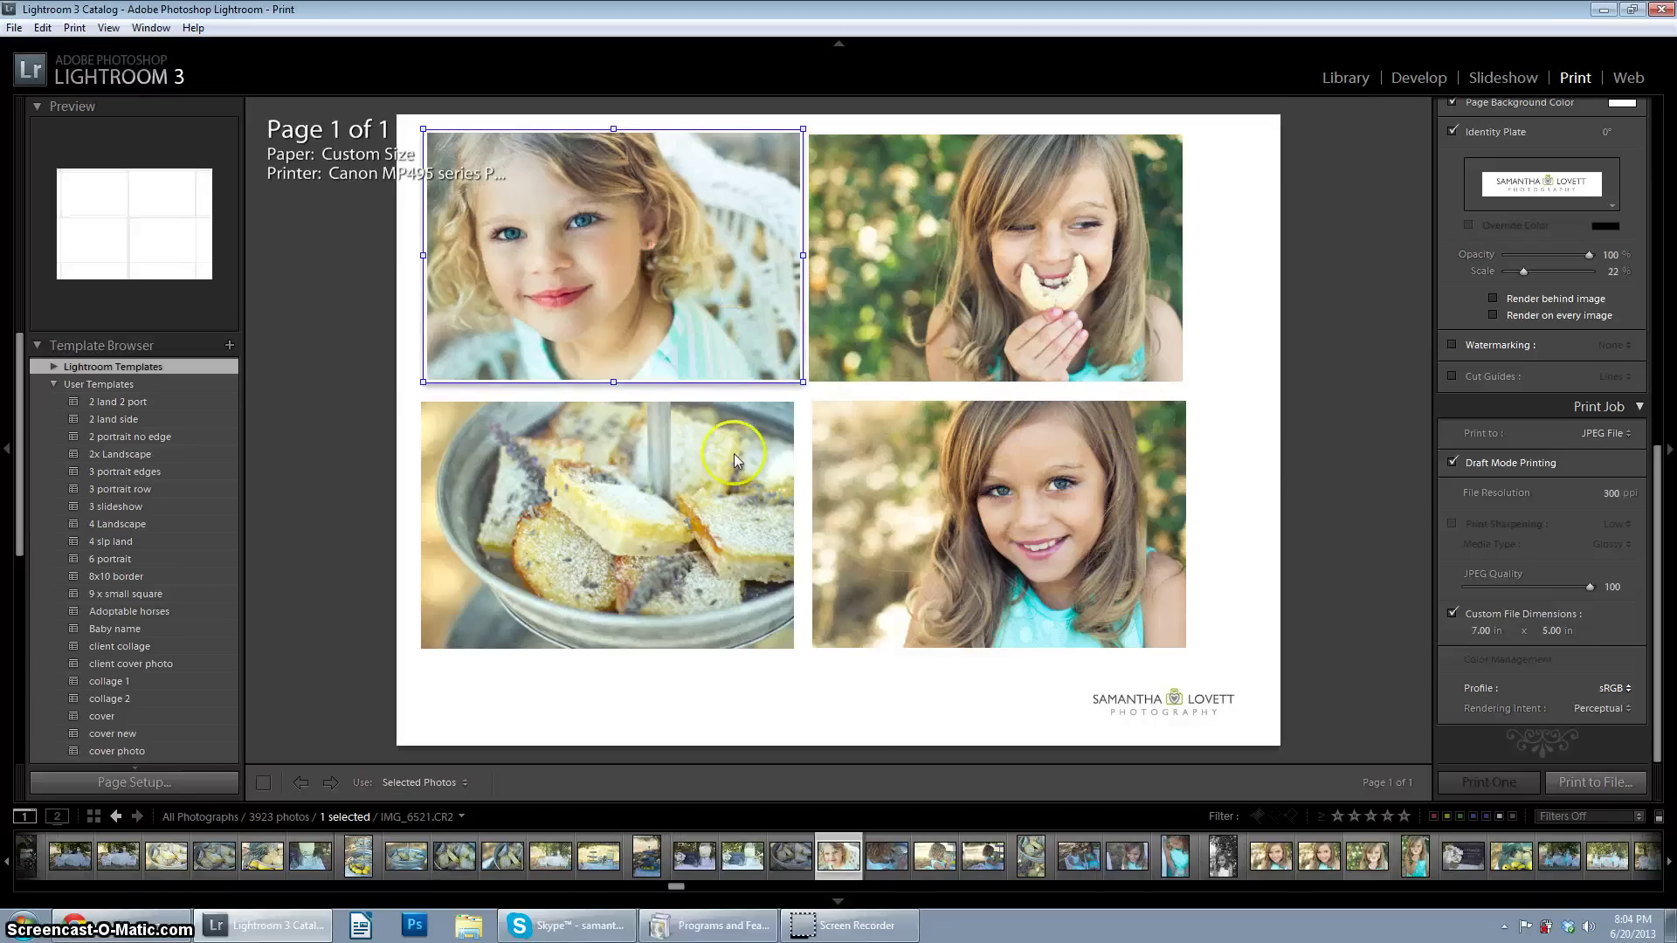
Step: Save the current collage layout in the User Templates folder as a new template named example1
{"action": "left_click", "coordinate": [229, 346]}
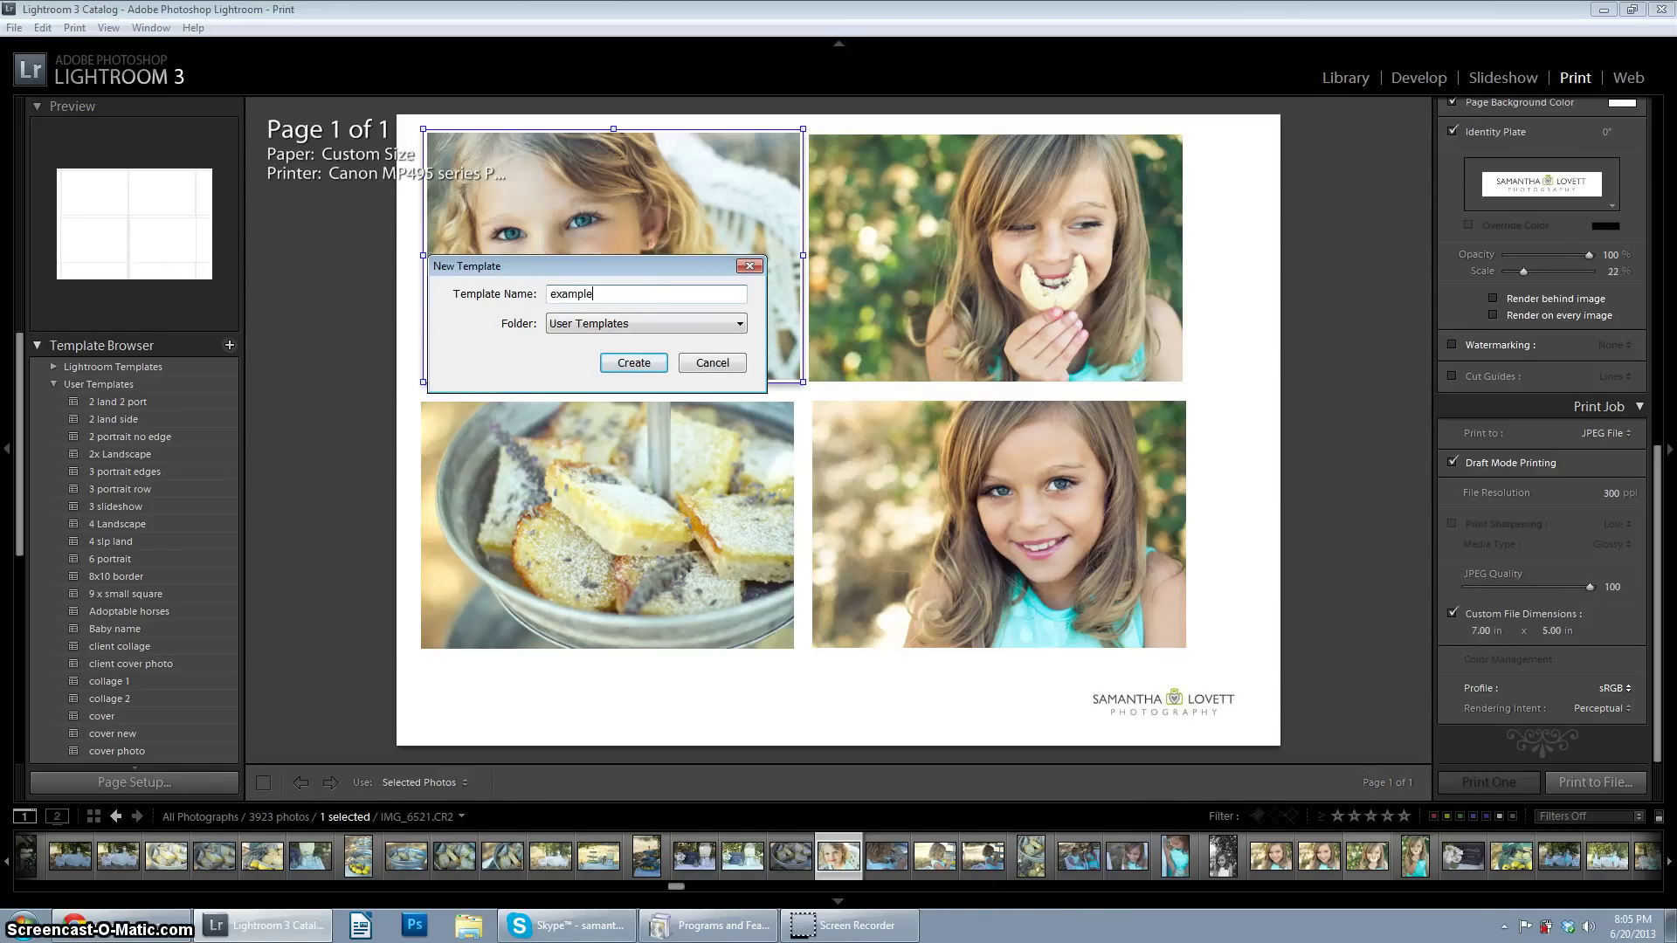
{"action": "left_click", "coordinate": [705, 303]}
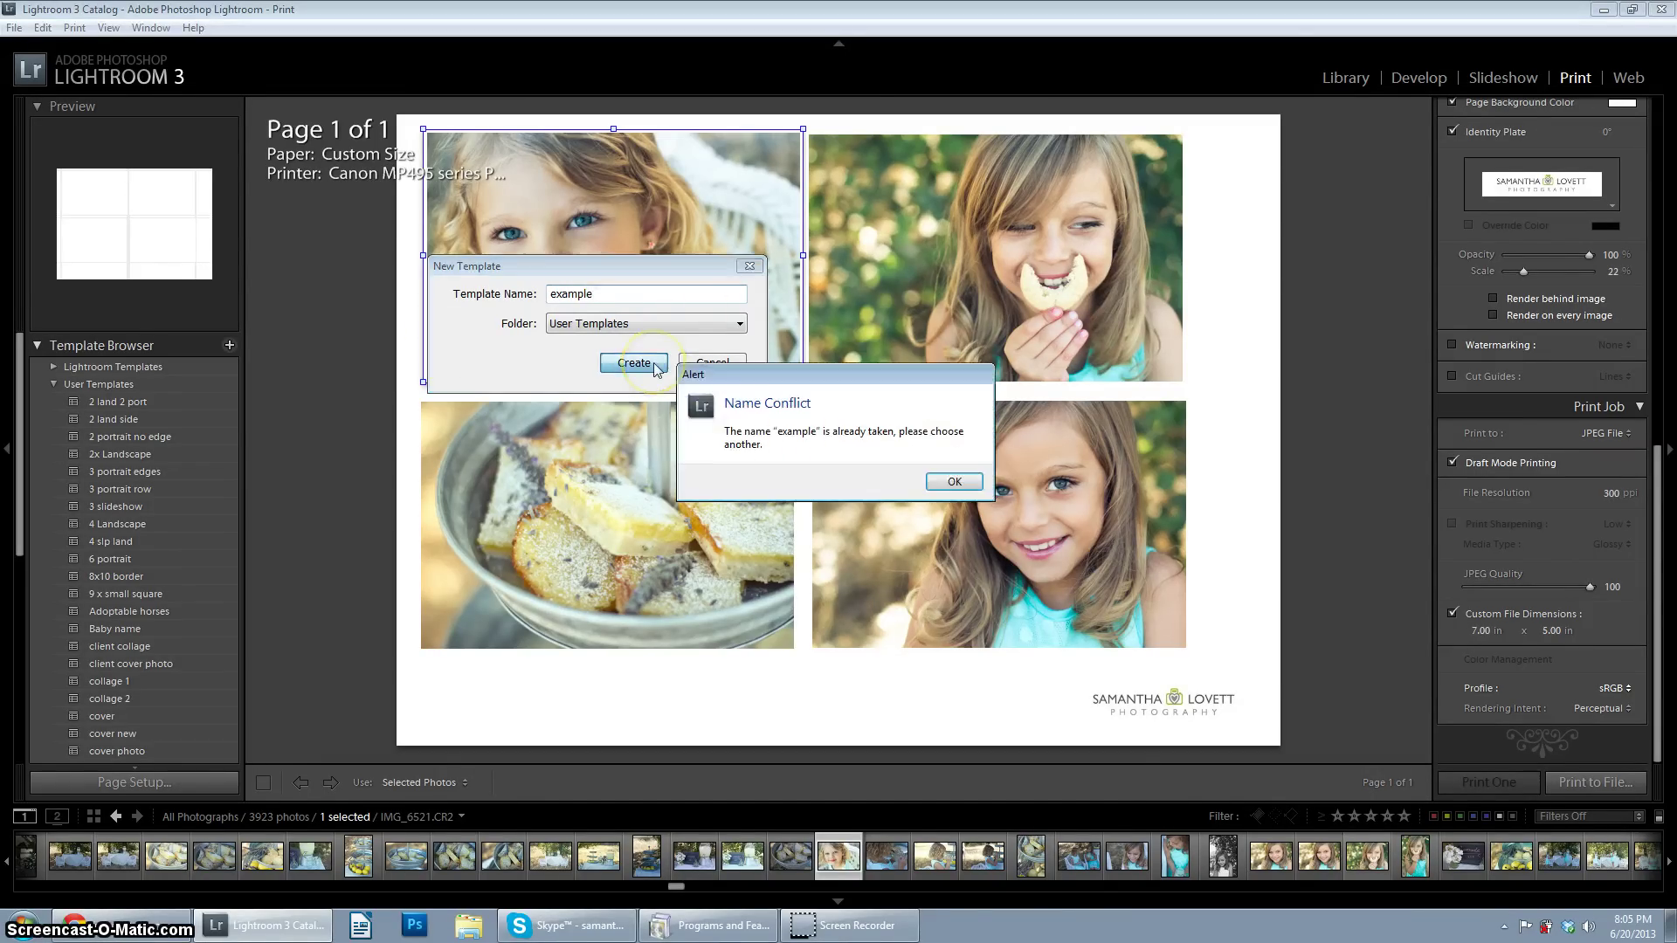
{"action": "left_click", "coordinate": [953, 481]}
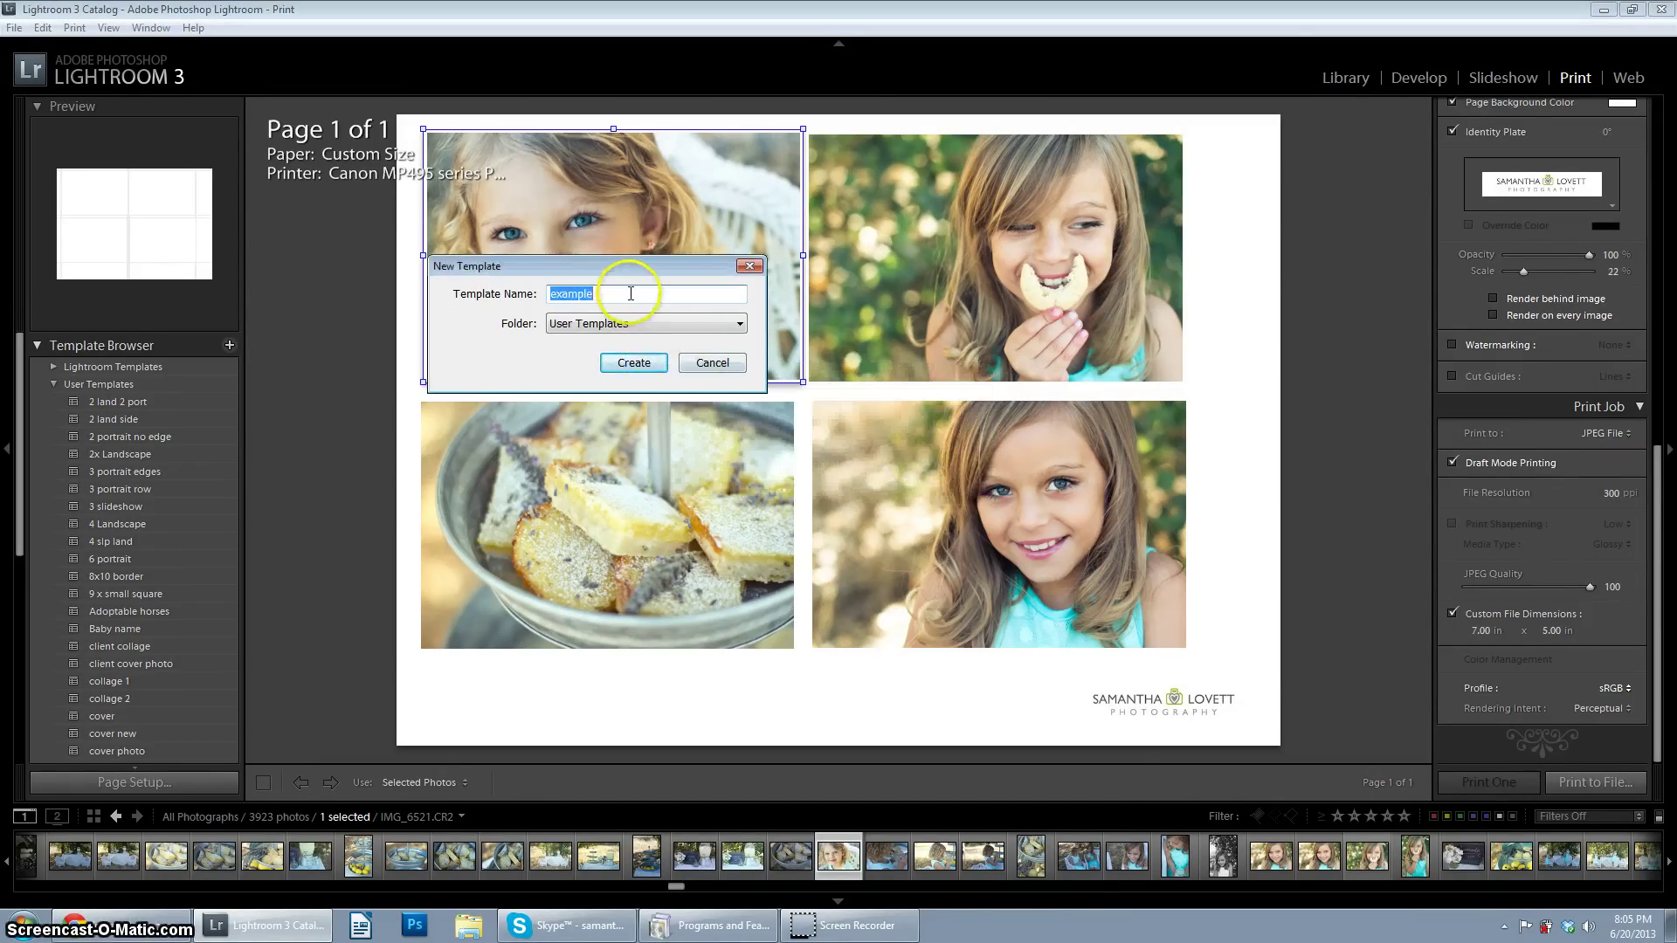
{"action": "left_click", "coordinate": [705, 361]}
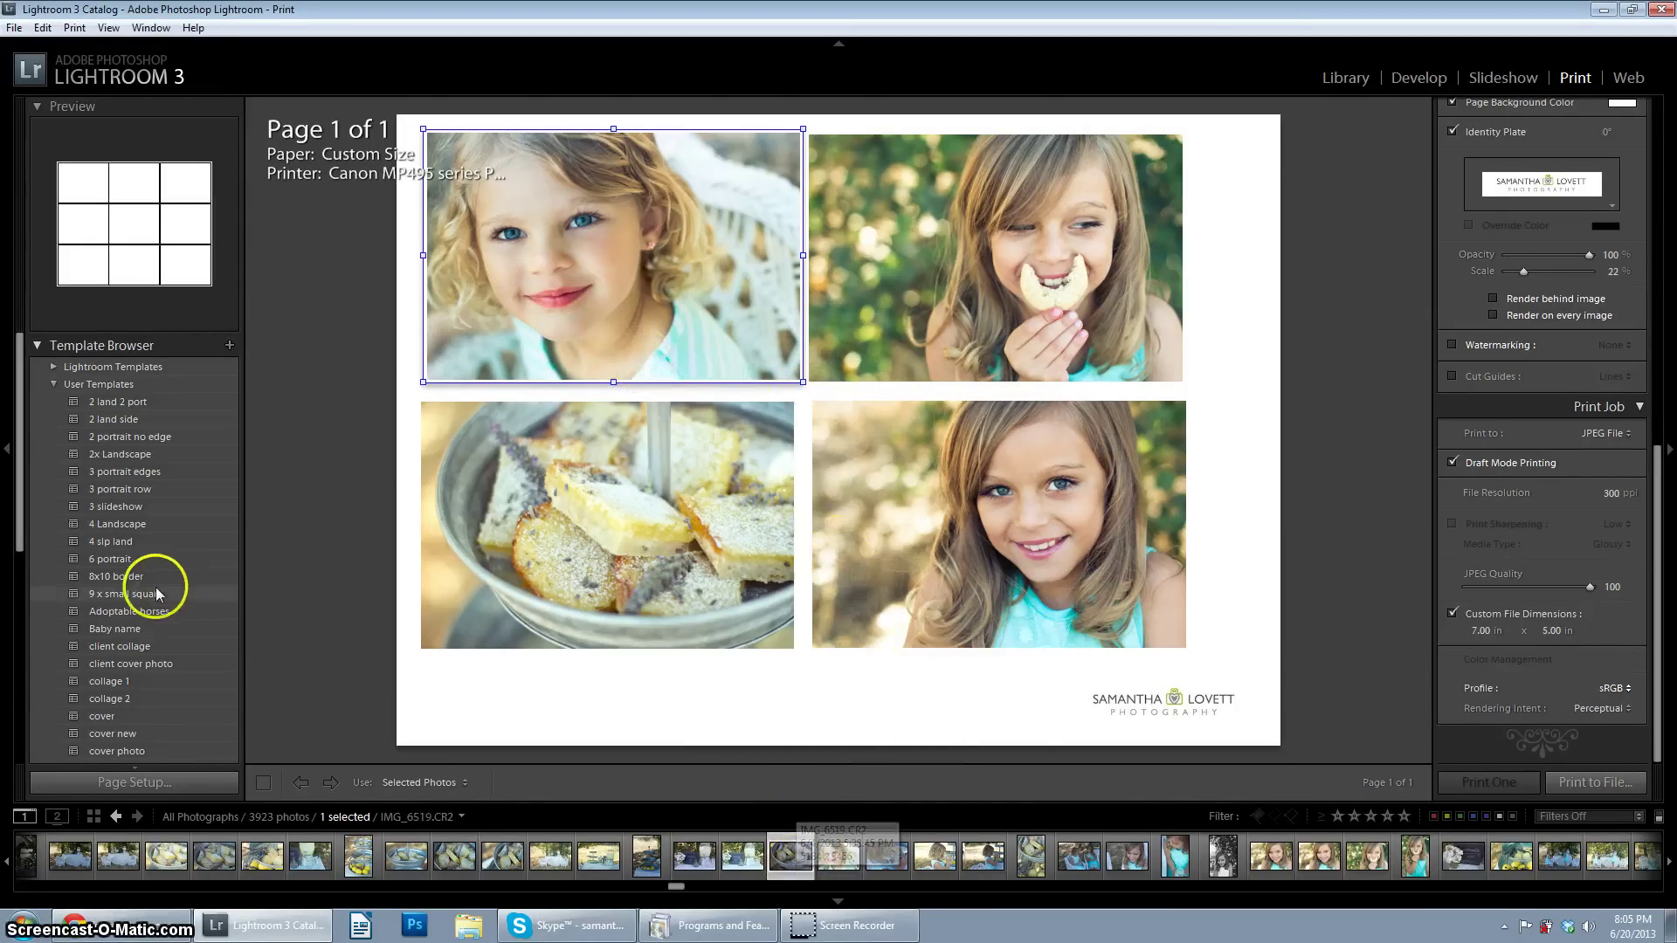
Step: Apply the example1 user template to the page
{"action": "scroll", "coordinate": [103, 521], "scroll_direction": "down", "scroll_amount": 2}
{"action": "scroll", "coordinate": [109, 524], "scroll_direction": "down", "scroll_amount": 6}
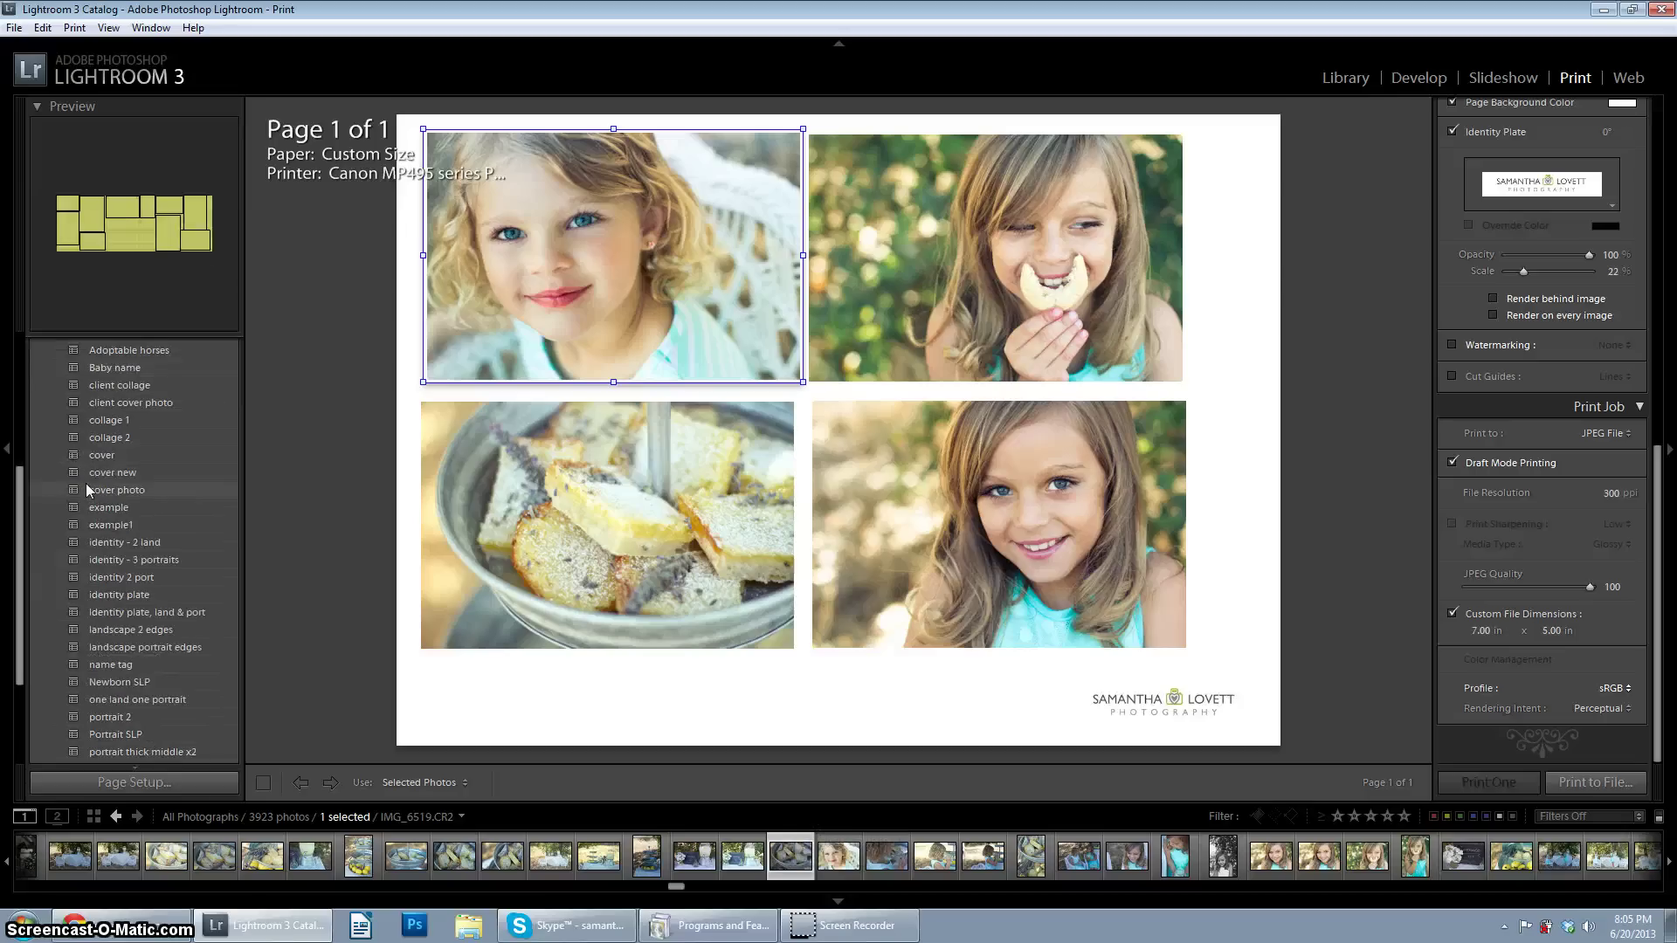
{"action": "left_click", "coordinate": [123, 526]}
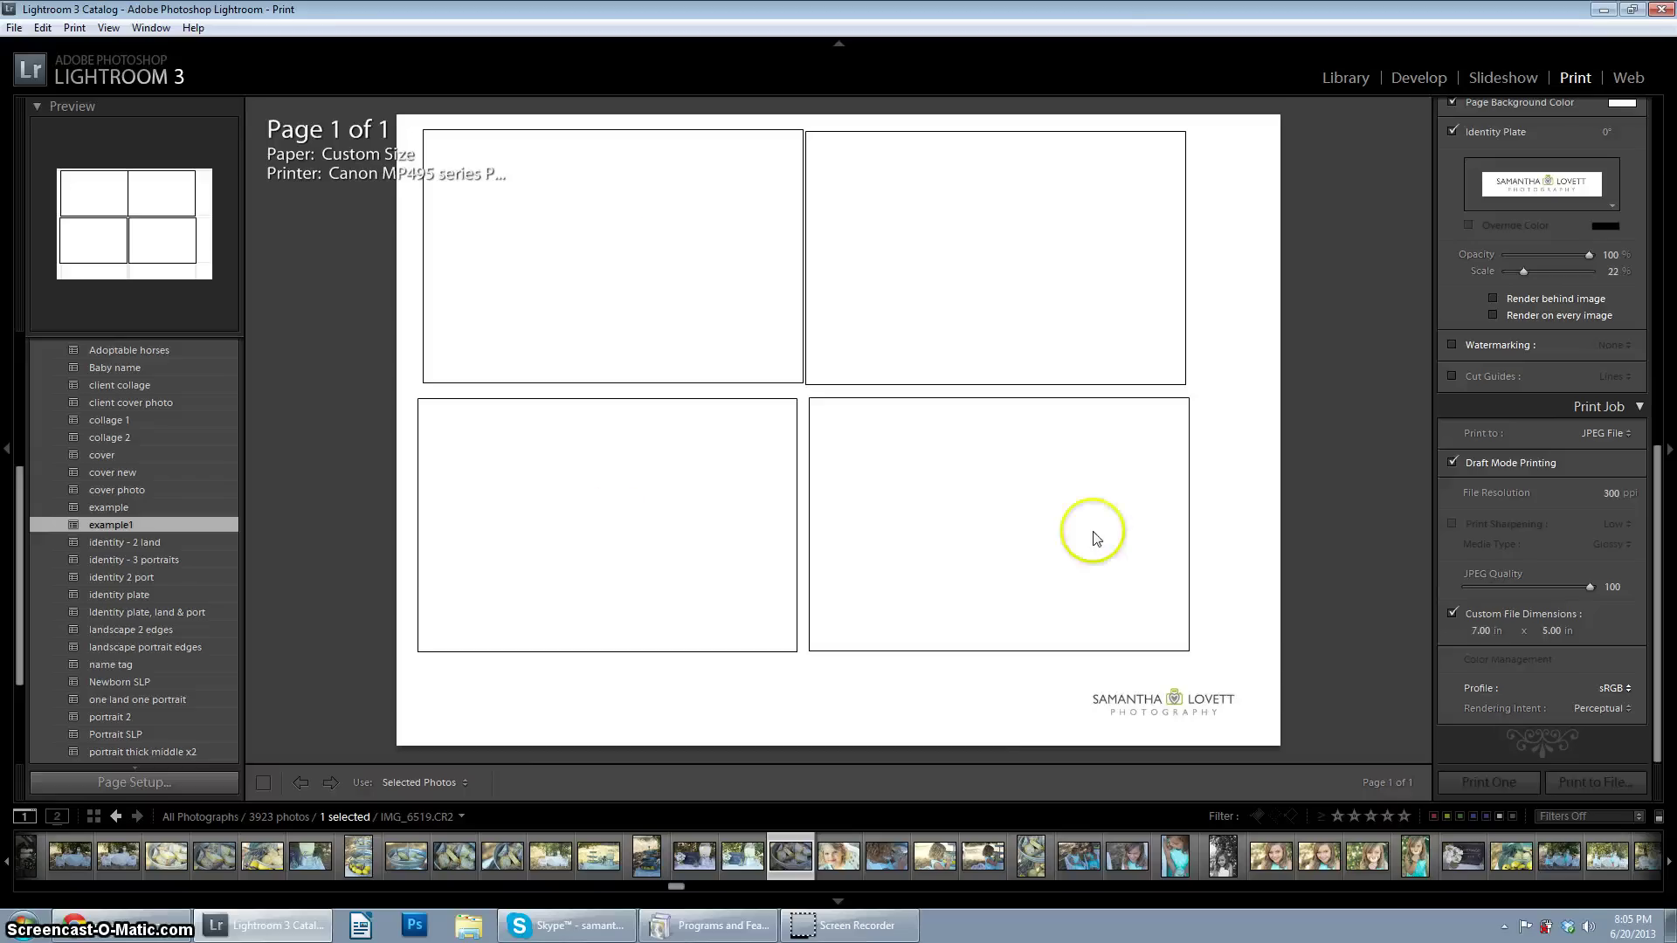
Step: Shift the four empty cells right and down into an even two-by-two grid above the logo
{"action": "left_click_drag", "start_coordinate": [1089, 550], "coordinate": [1125, 555]}
{"action": "left_click_drag", "start_coordinate": [973, 322], "coordinate": [1015, 315]}
{"action": "left_click_drag", "start_coordinate": [720, 522], "coordinate": [749, 527]}
{"action": "left_click_drag", "start_coordinate": [696, 356], "coordinate": [737, 355]}
{"action": "left_click_drag", "start_coordinate": [906, 341], "coordinate": [905, 348]}
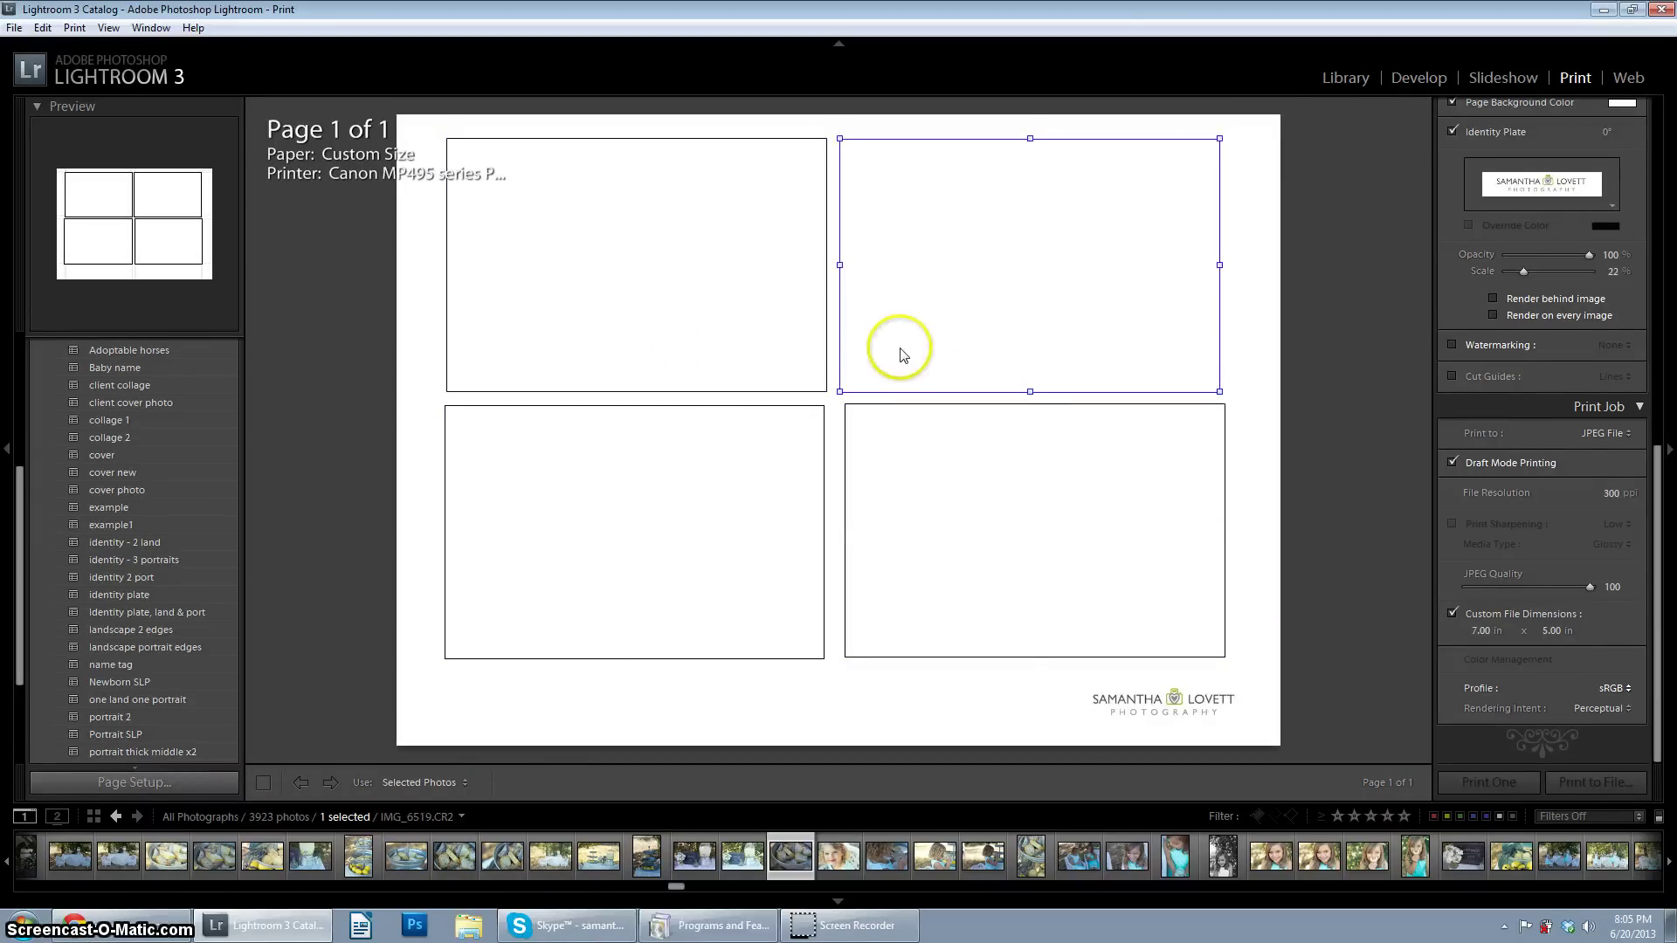
{"action": "left_click", "coordinate": [943, 457]}
{"action": "left_click_drag", "start_coordinate": [943, 457], "coordinate": [937, 458]}
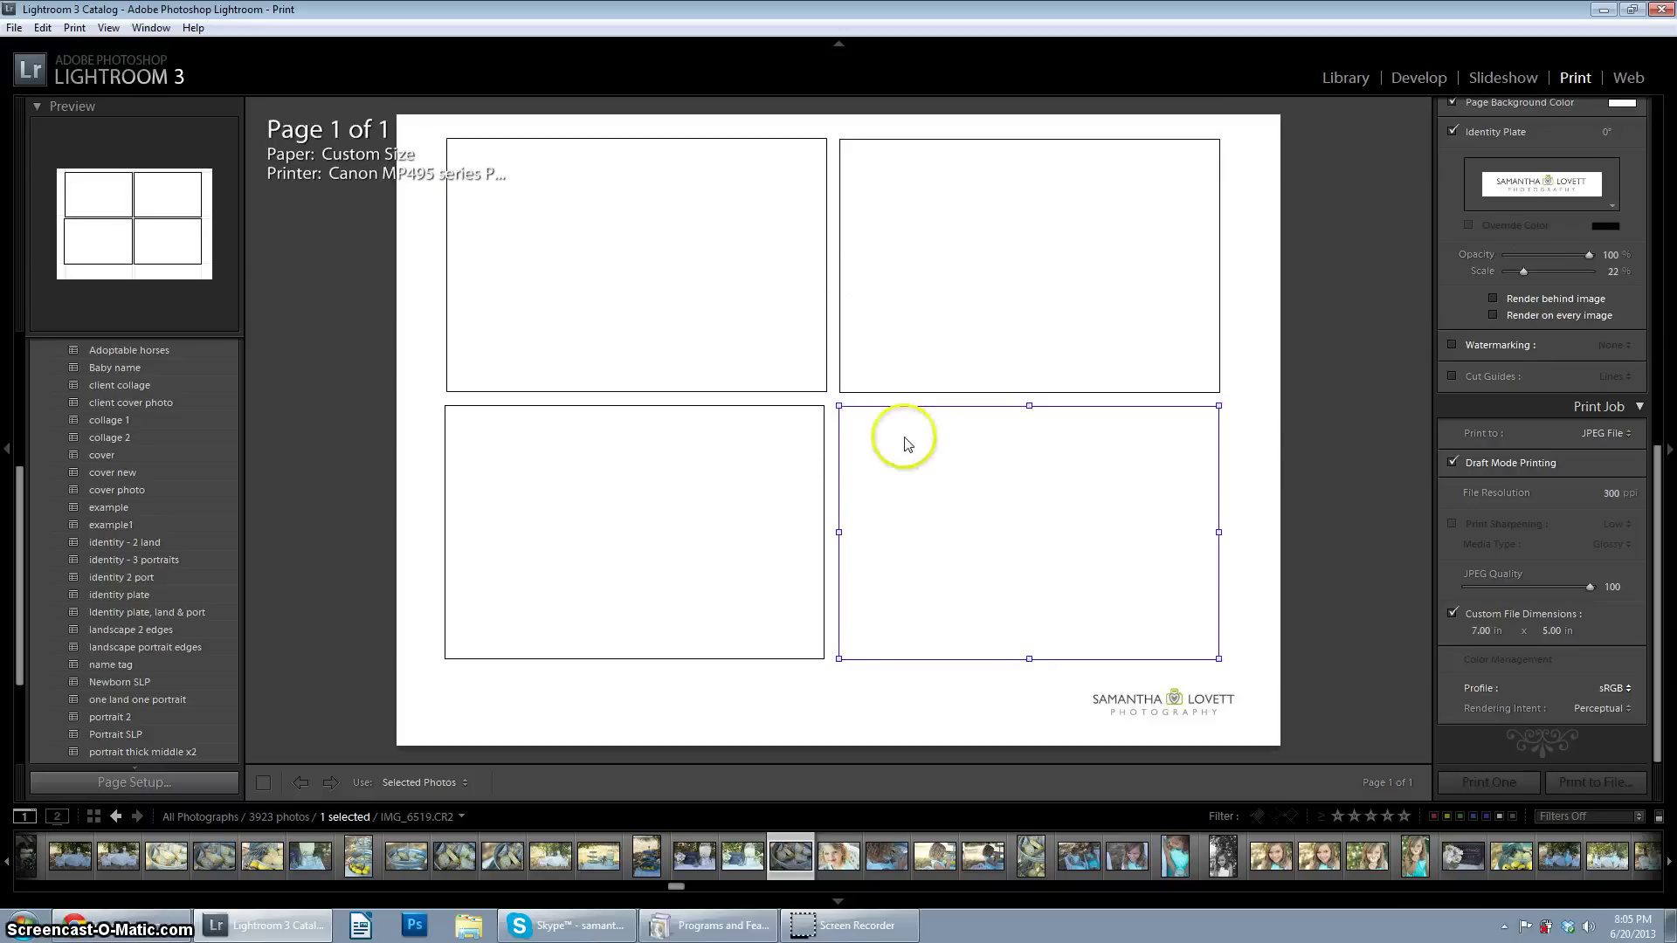
Step: Look at the management options for the example1 template, including updating it with the current settings
{"action": "right_click", "coordinate": [113, 524]}
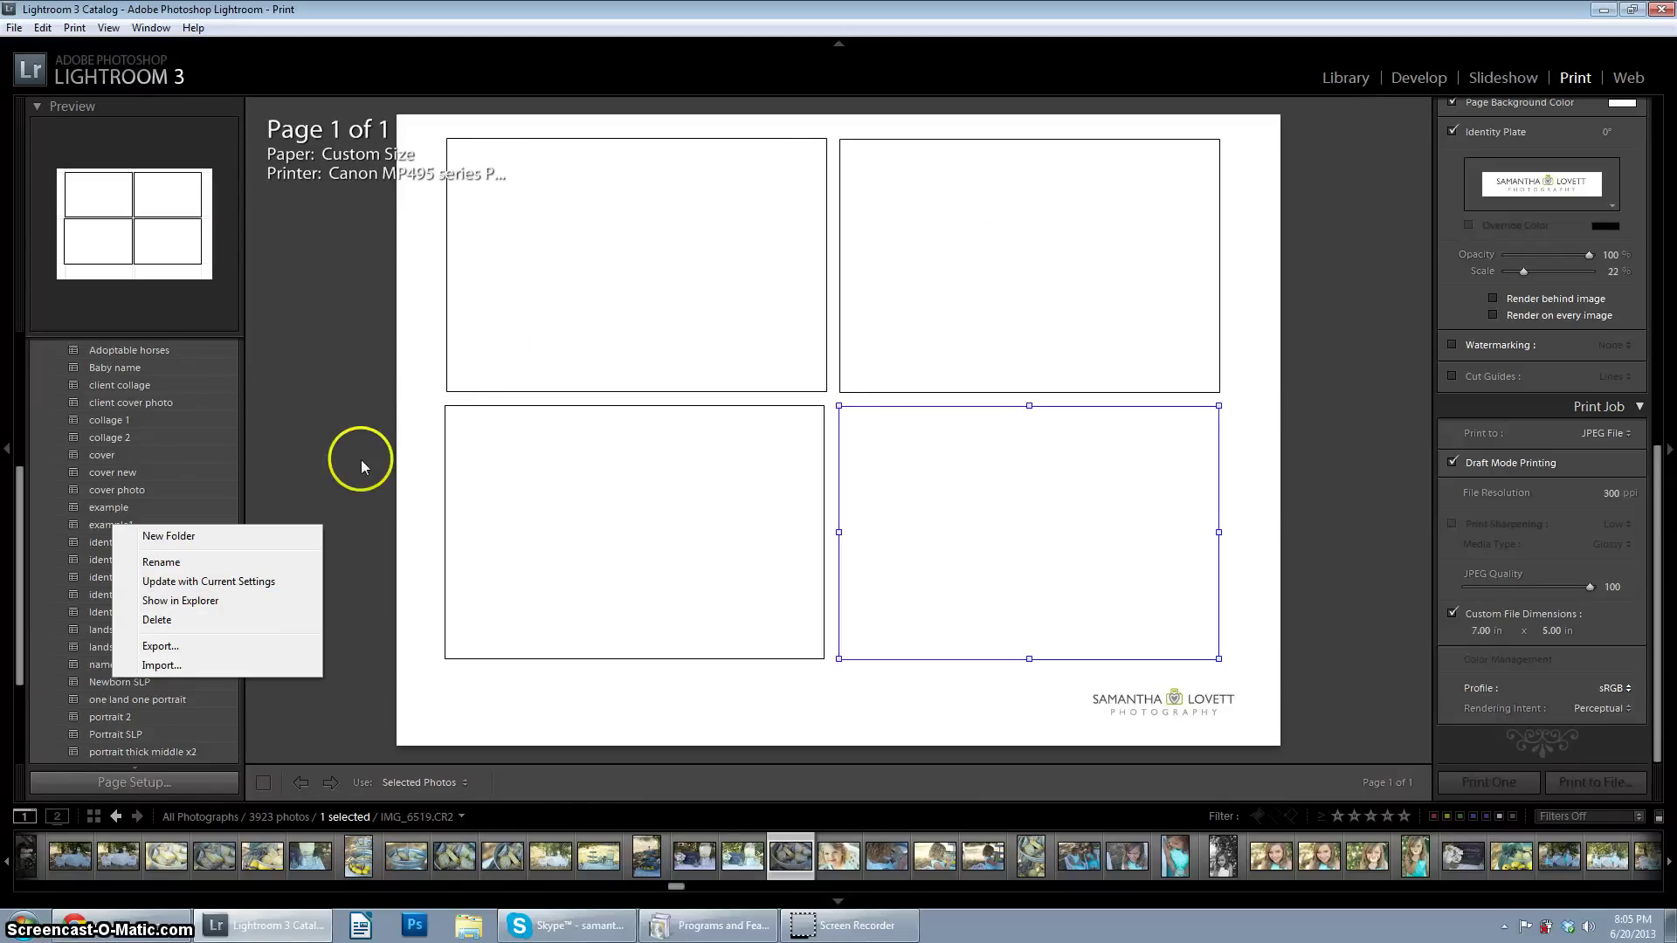
{"action": "left_click", "coordinate": [350, 377]}
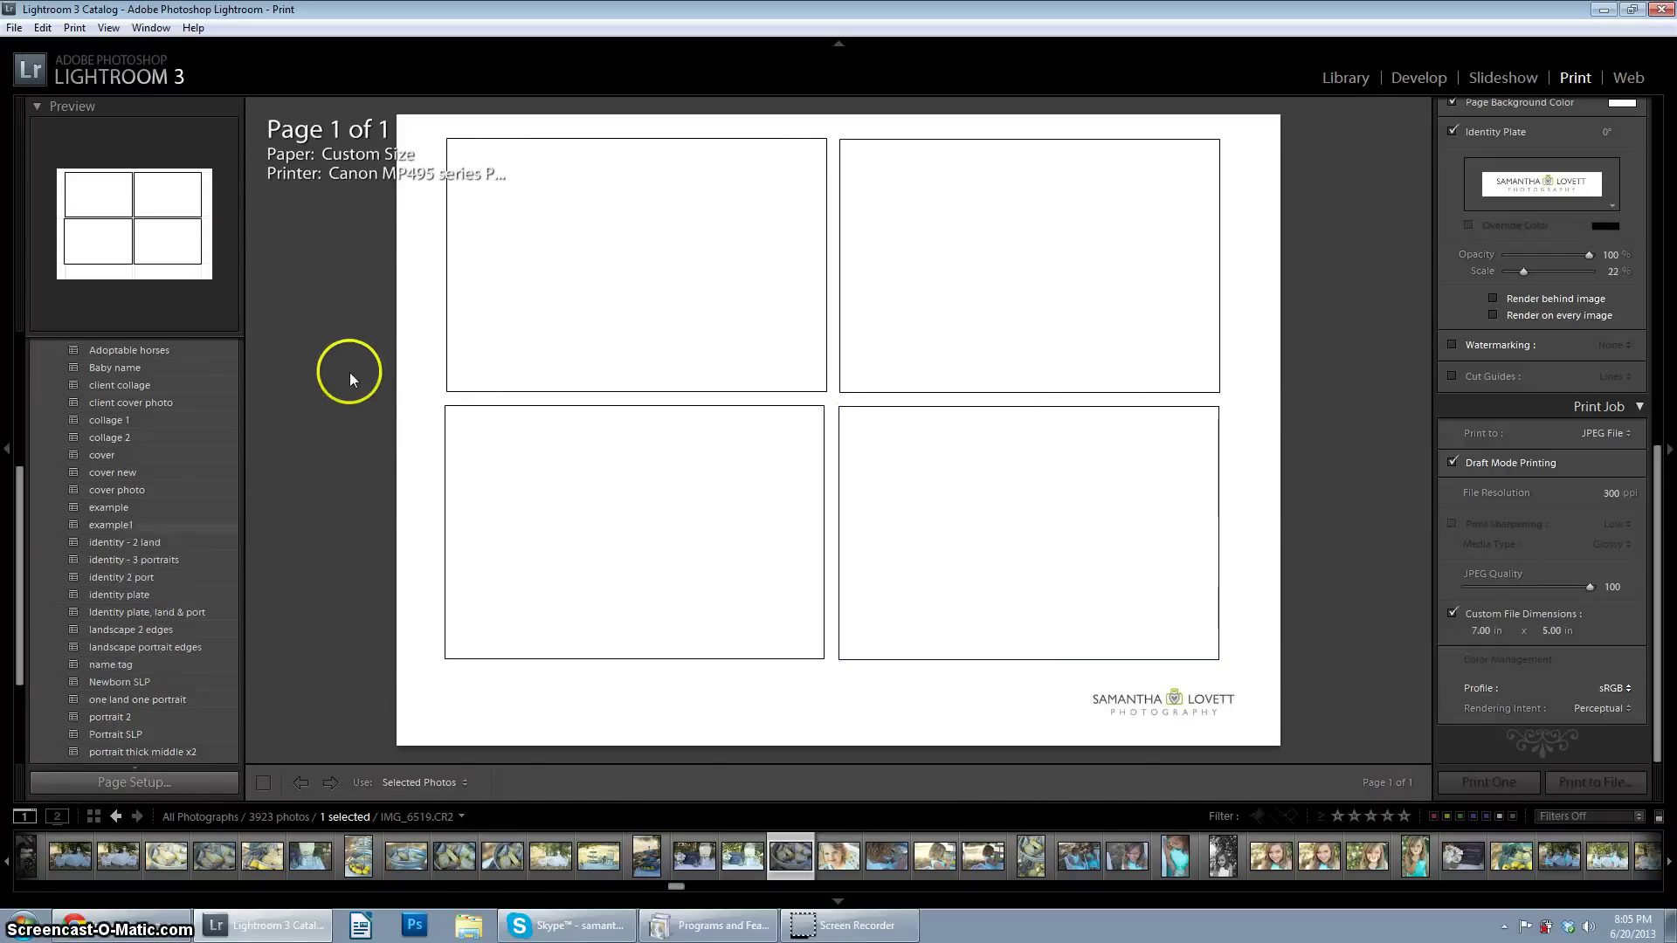
Step: Apply the 8x10 border user template to view it, and switch to the Baby name template
{"action": "scroll", "coordinate": [158, 471], "scroll_direction": "up", "scroll_amount": 5}
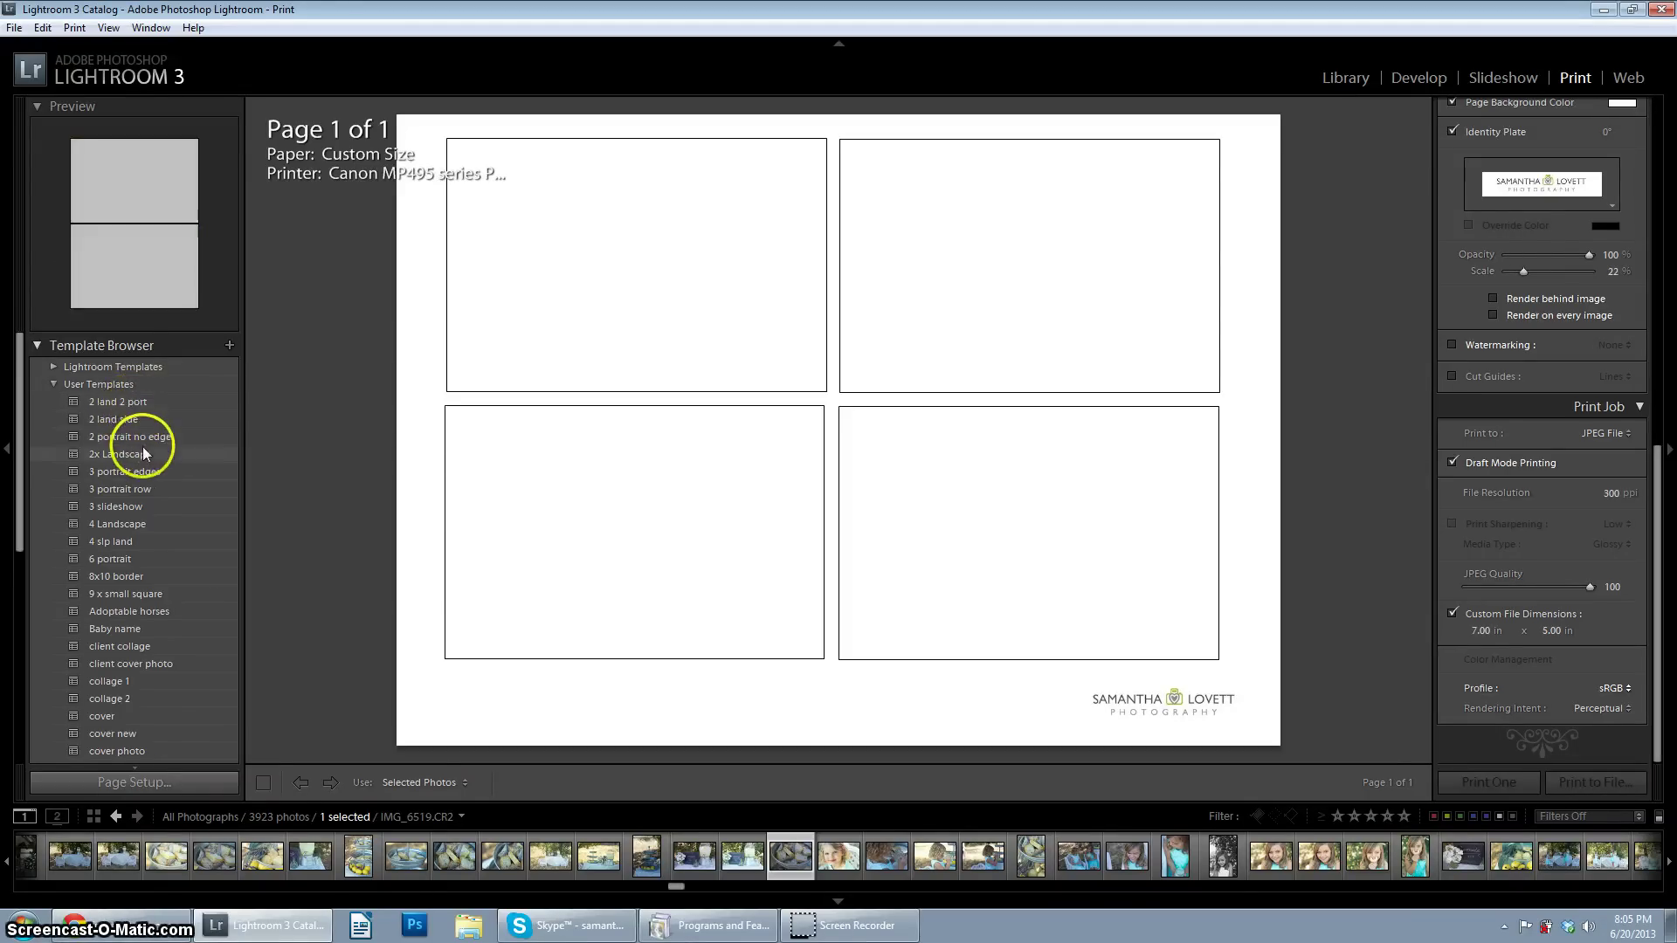
{"action": "scroll", "coordinate": [122, 524], "scroll_direction": "down", "scroll_amount": 1}
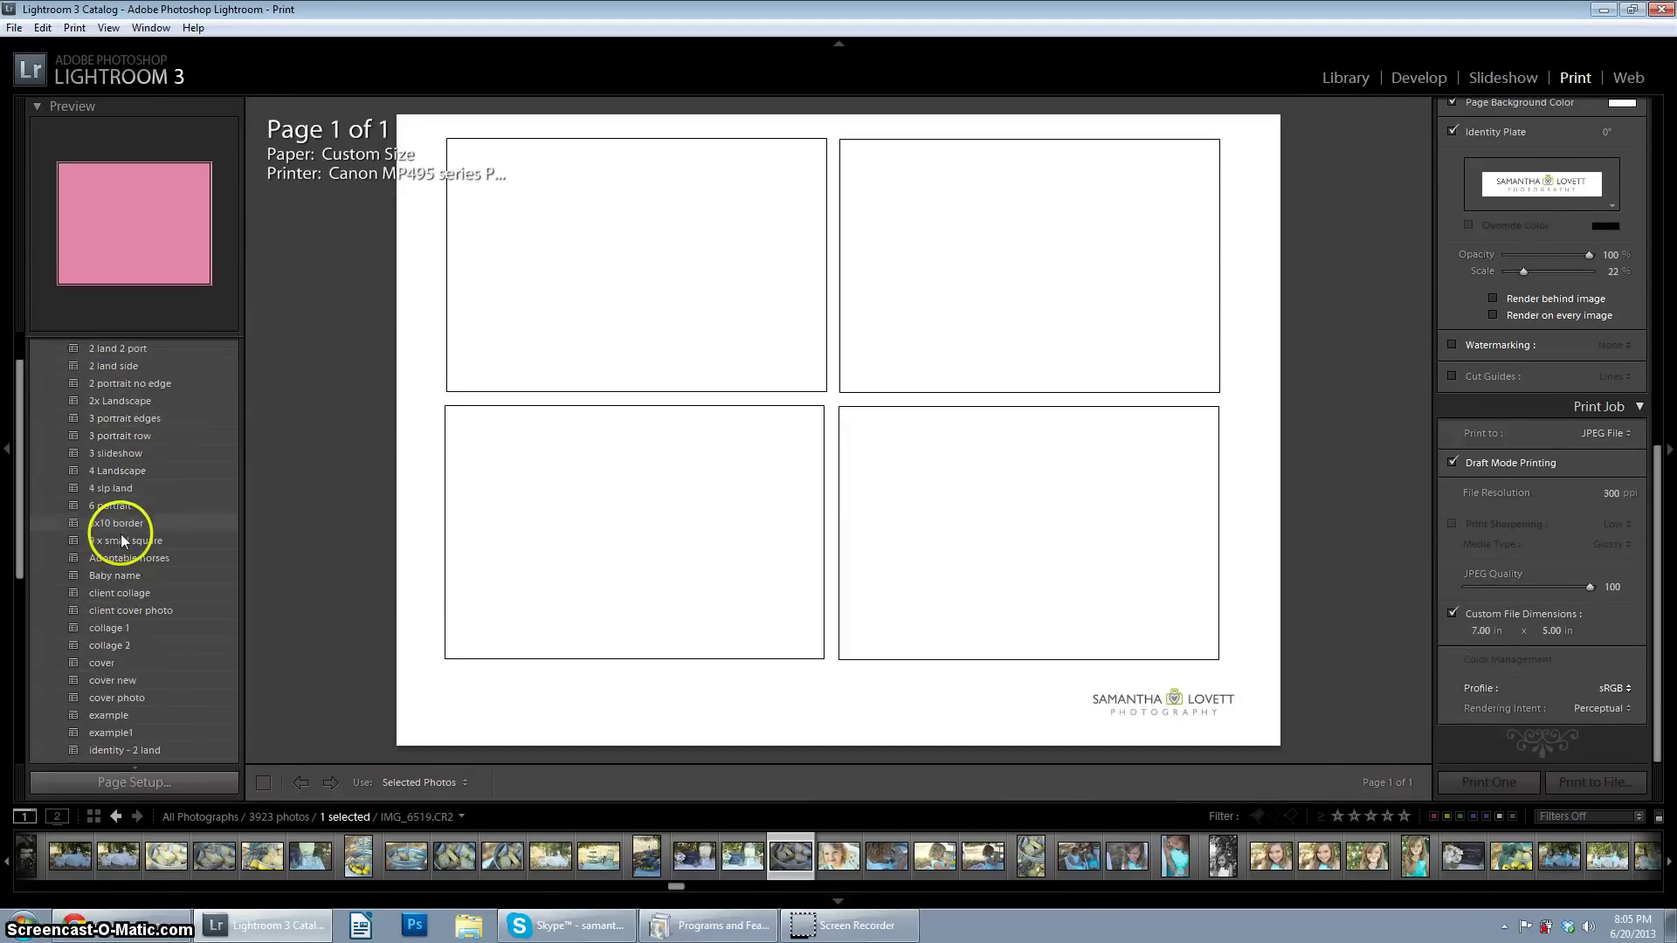
{"action": "left_click", "coordinate": [124, 524]}
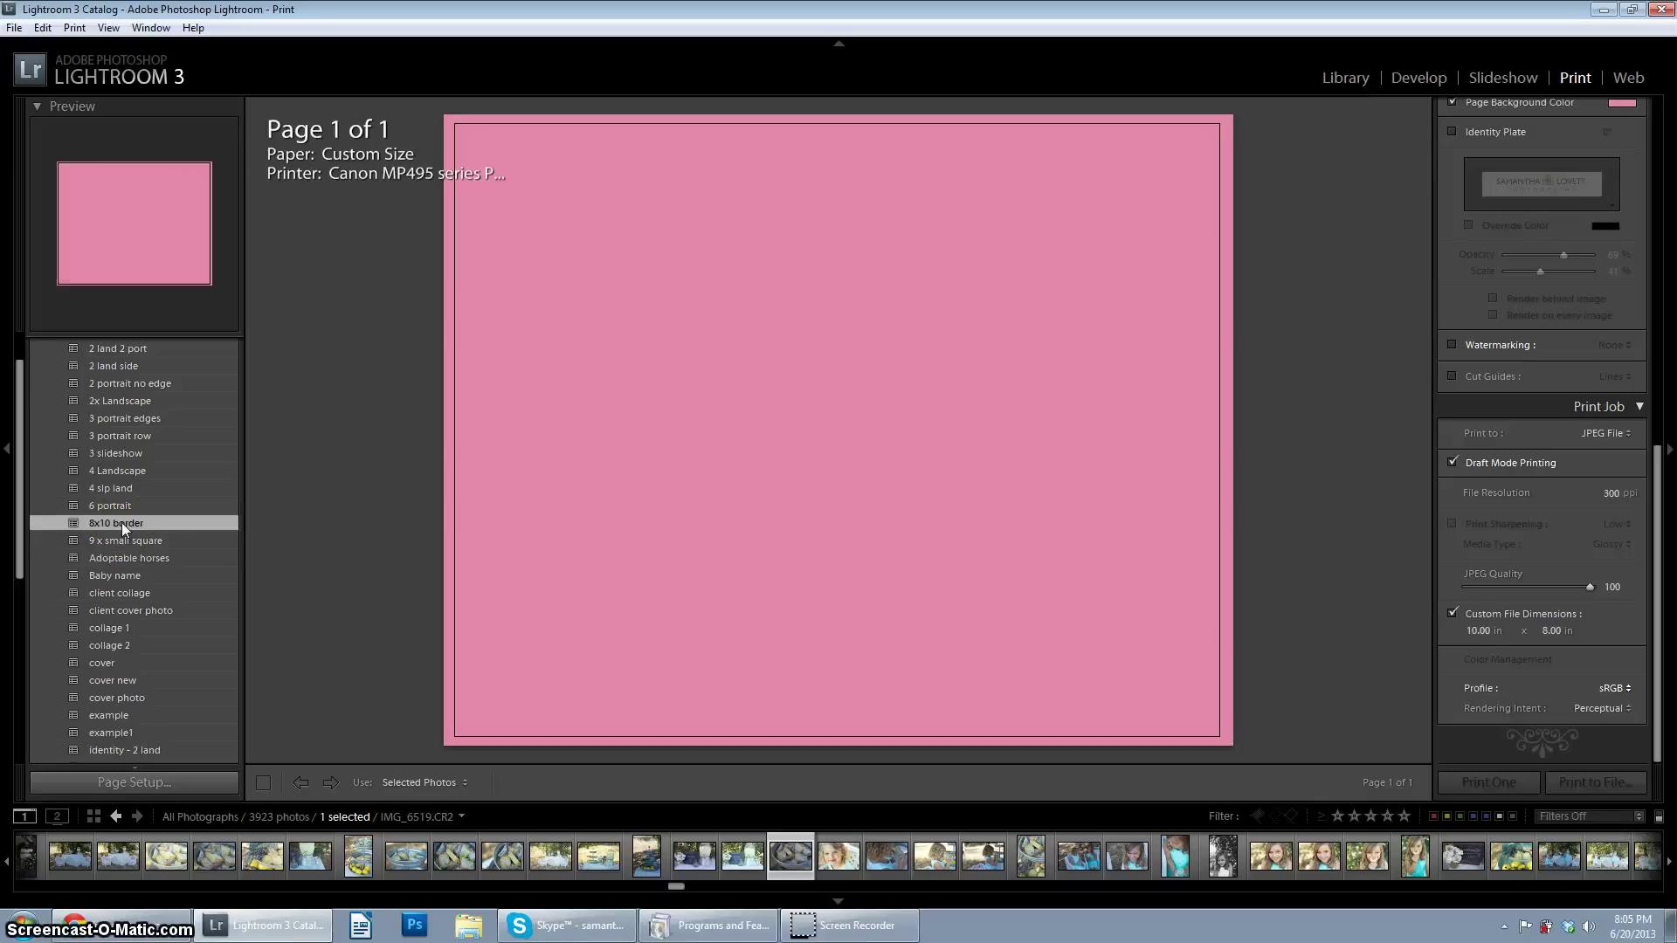
{"action": "left_click", "coordinate": [123, 573]}
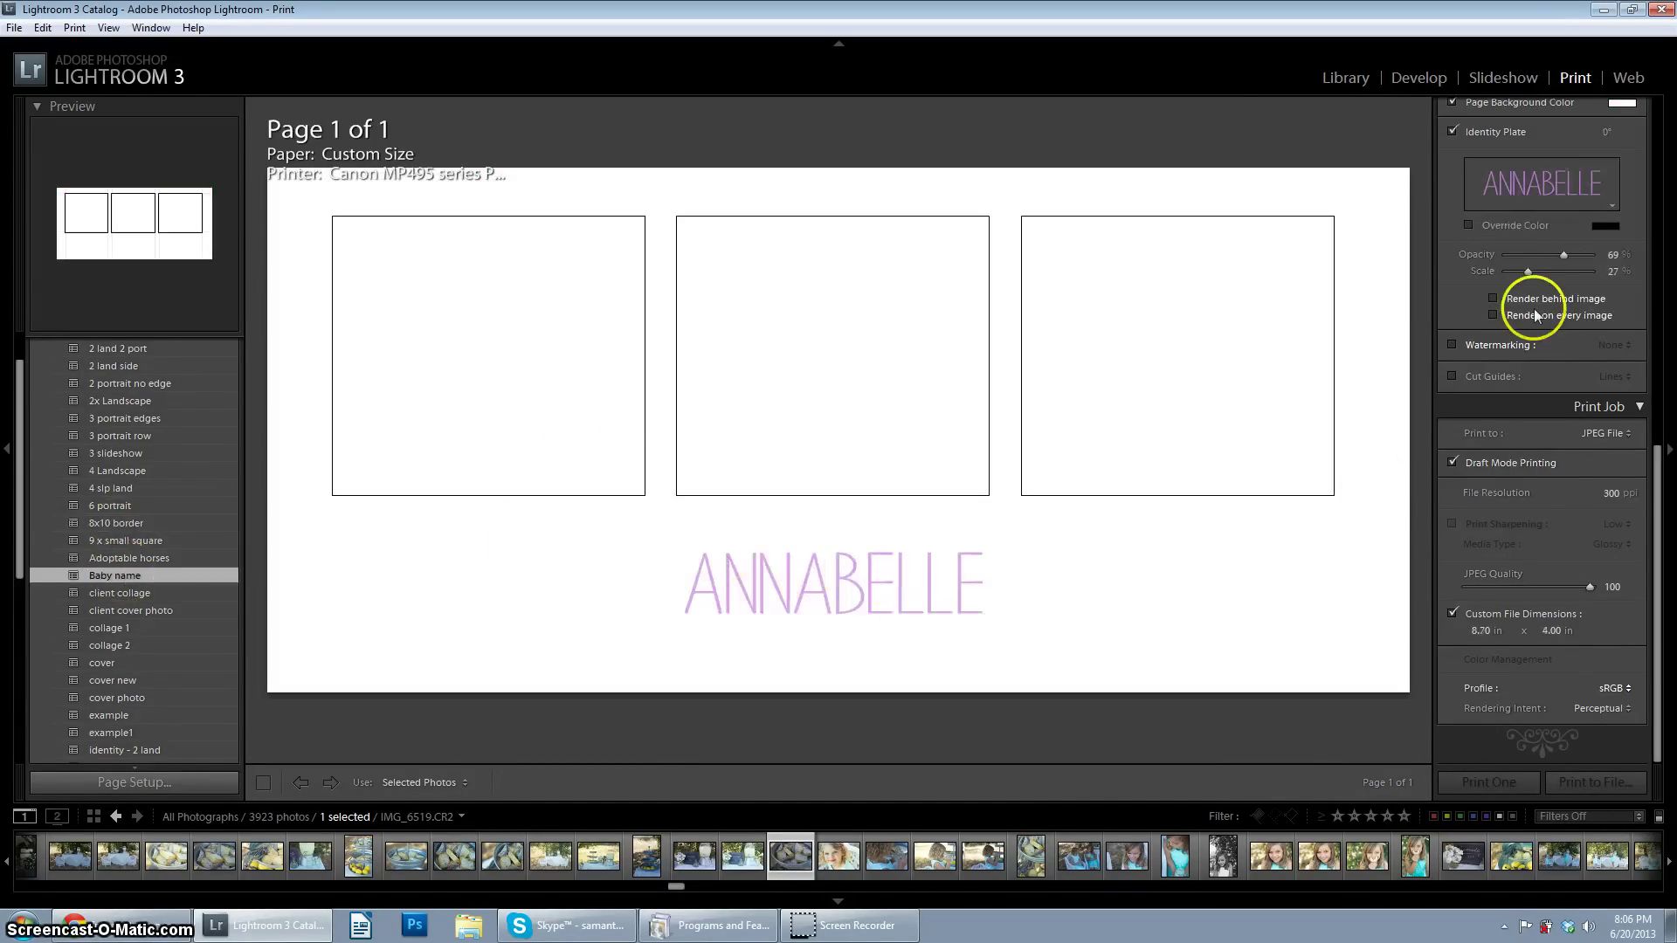
Step: Examine the baby-name identity plate's text and font in the Identity Plate Editor and close the editor
{"action": "scroll", "coordinate": [1537, 315], "scroll_direction": "up", "scroll_amount": 3}
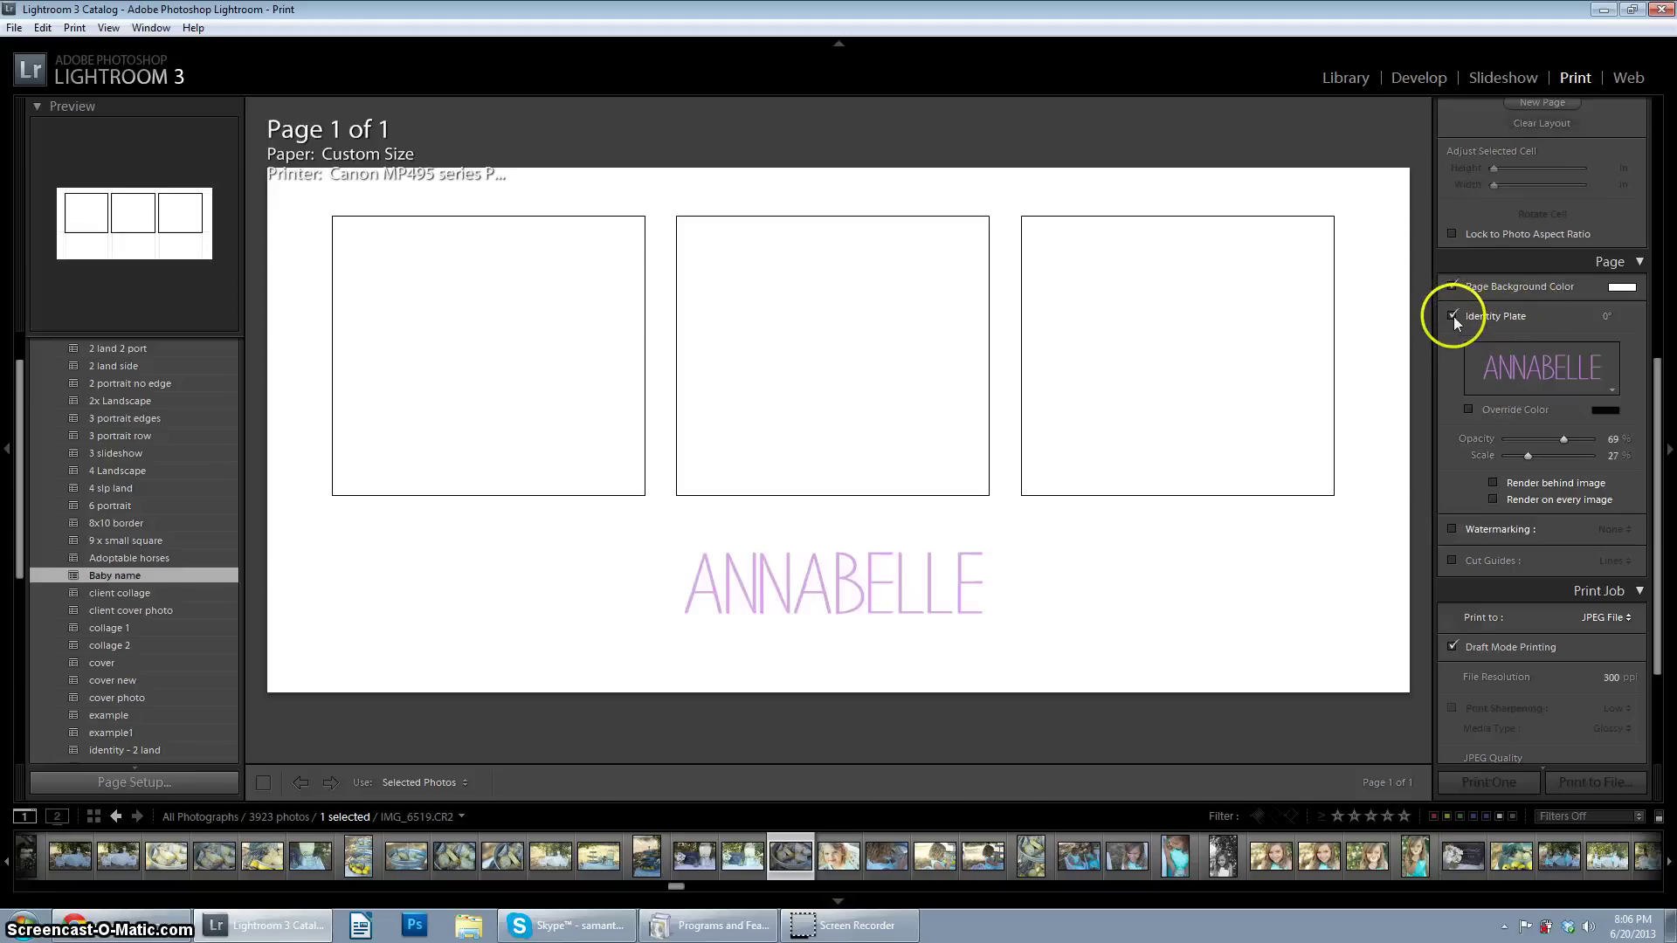
{"action": "left_click", "coordinate": [1615, 389]}
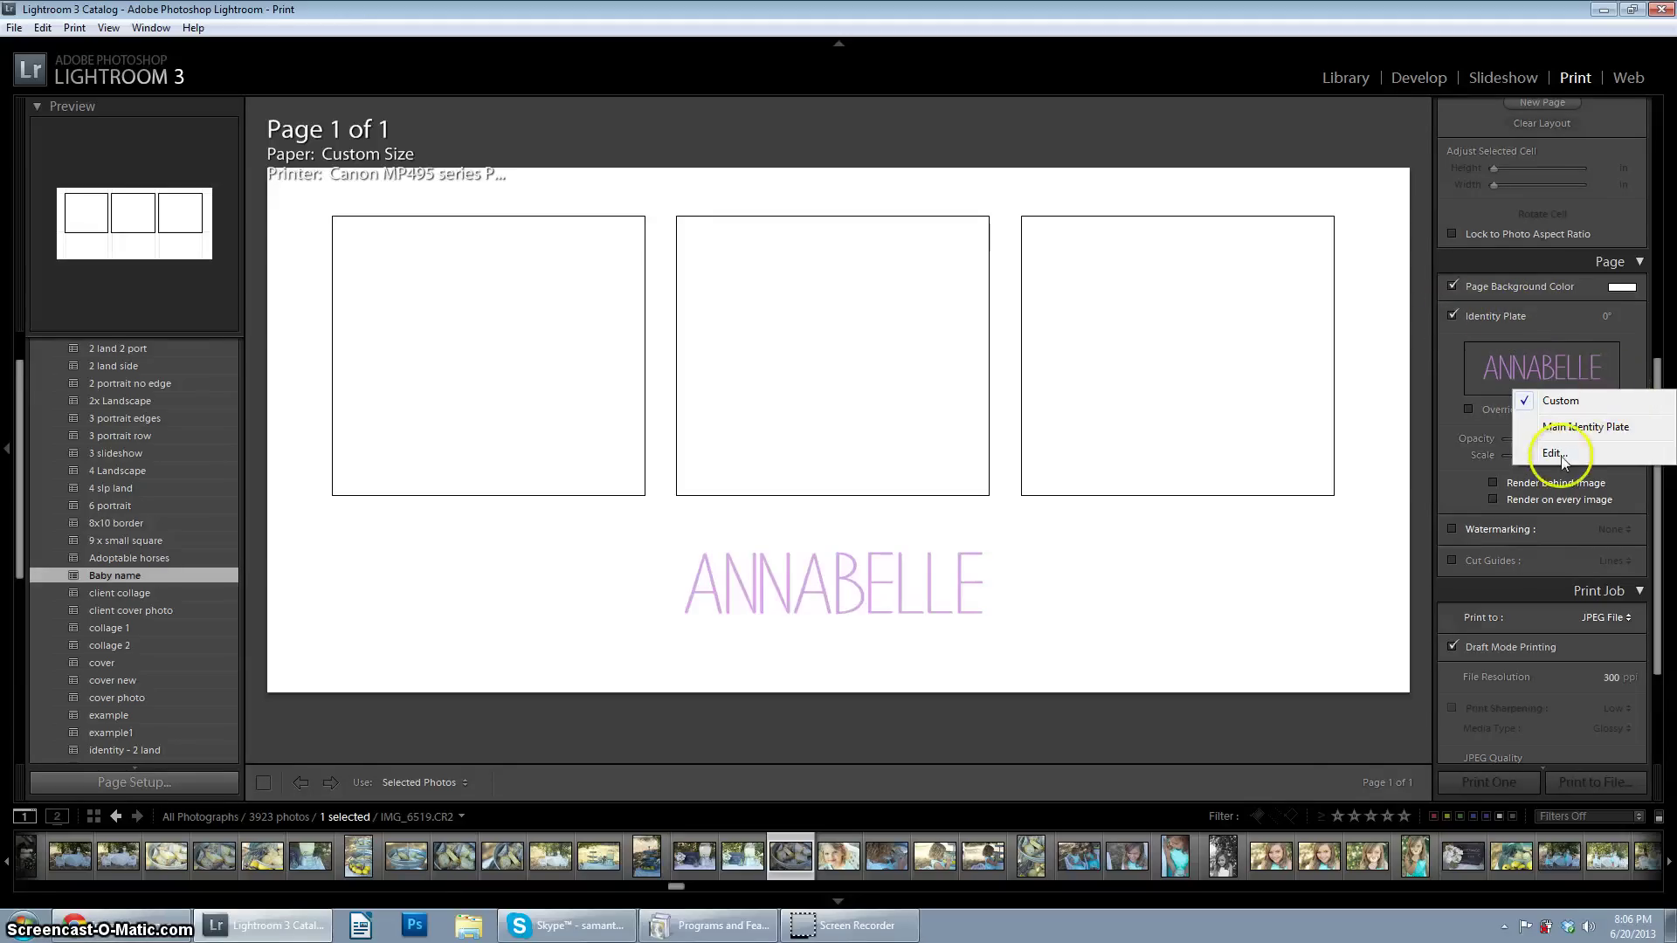
{"action": "left_click", "coordinate": [1564, 454]}
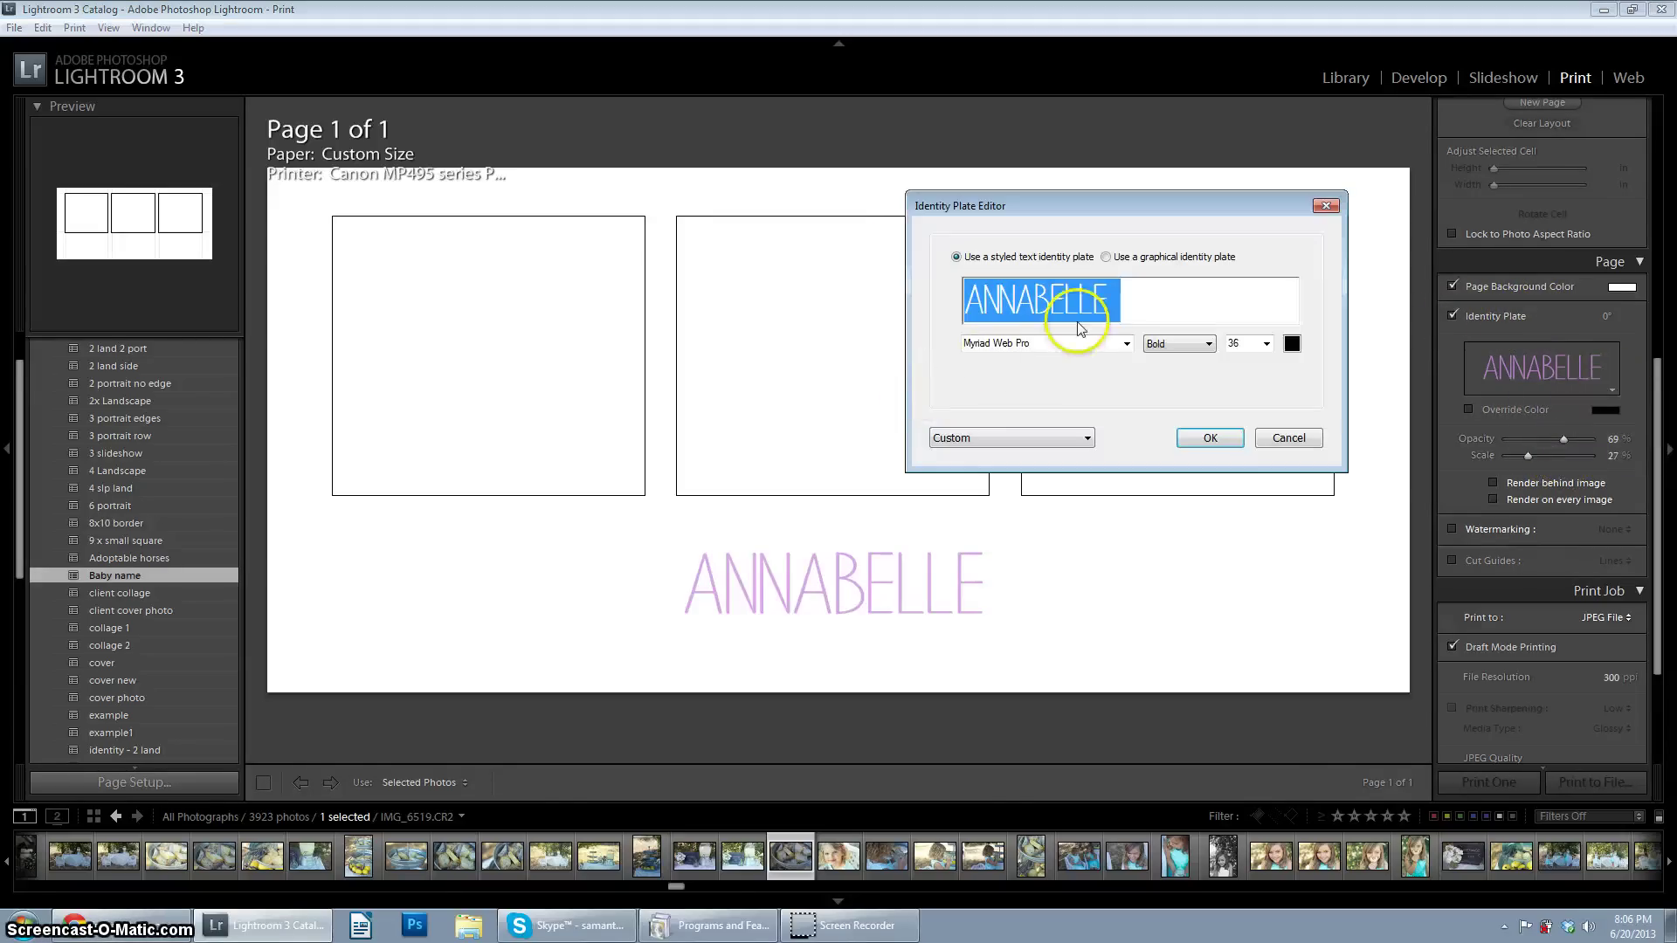
{"action": "left_click_drag", "start_coordinate": [1131, 298], "coordinate": [965, 300]}
{"action": "left_click", "coordinate": [1021, 343]}
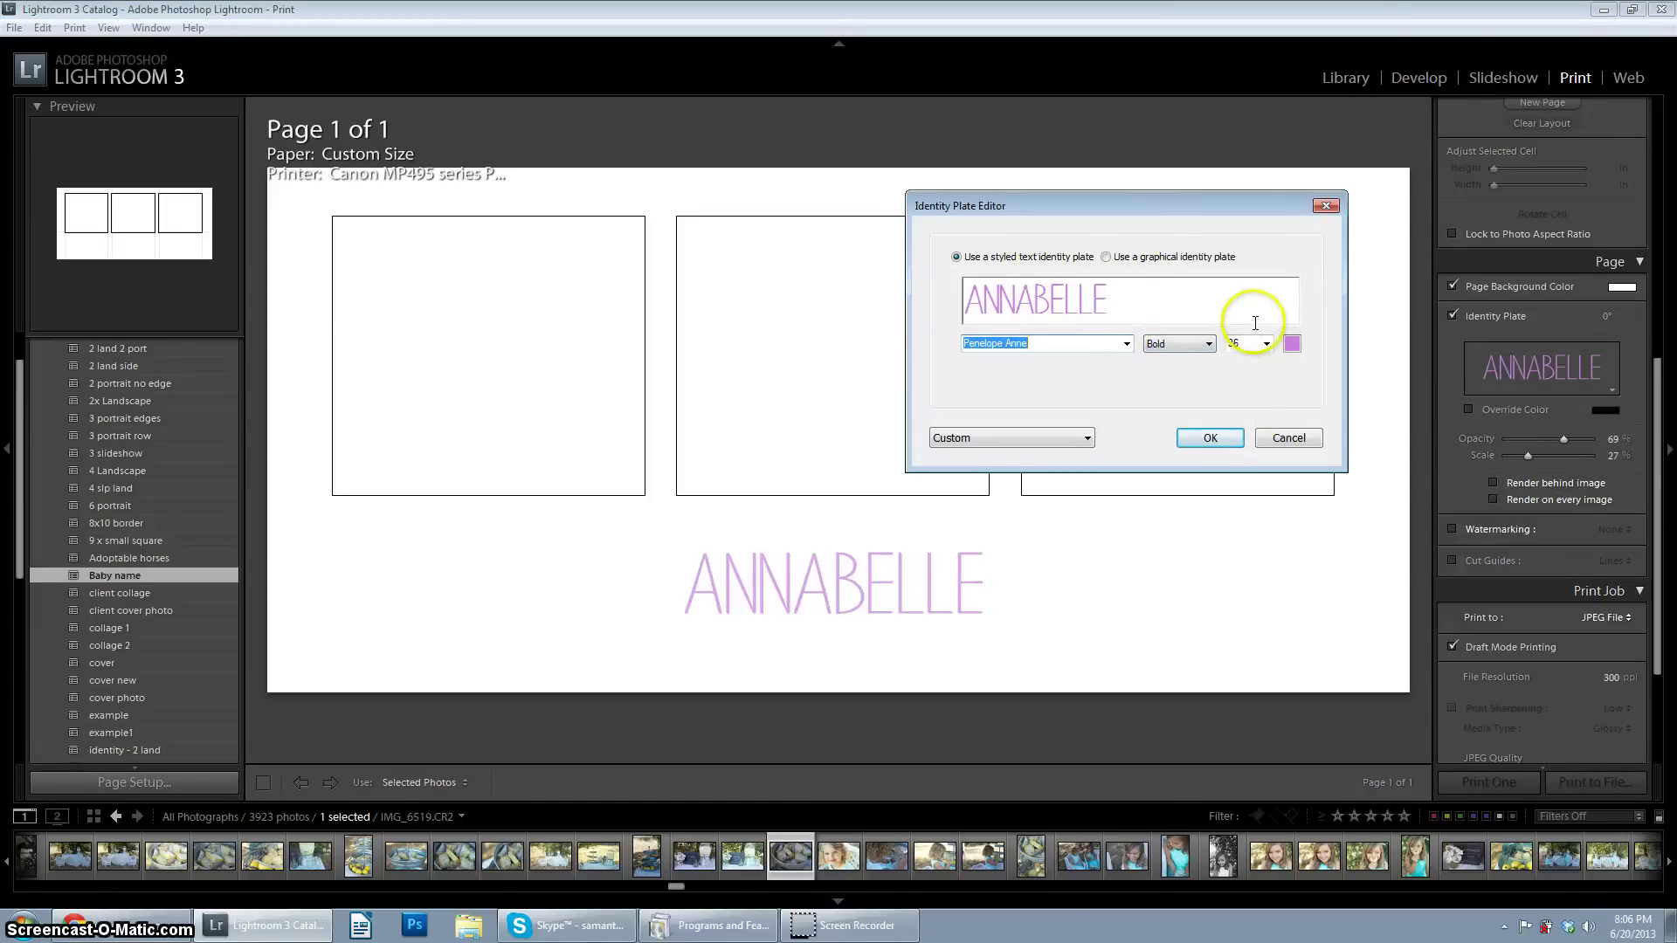
{"action": "left_click", "coordinate": [1226, 439]}
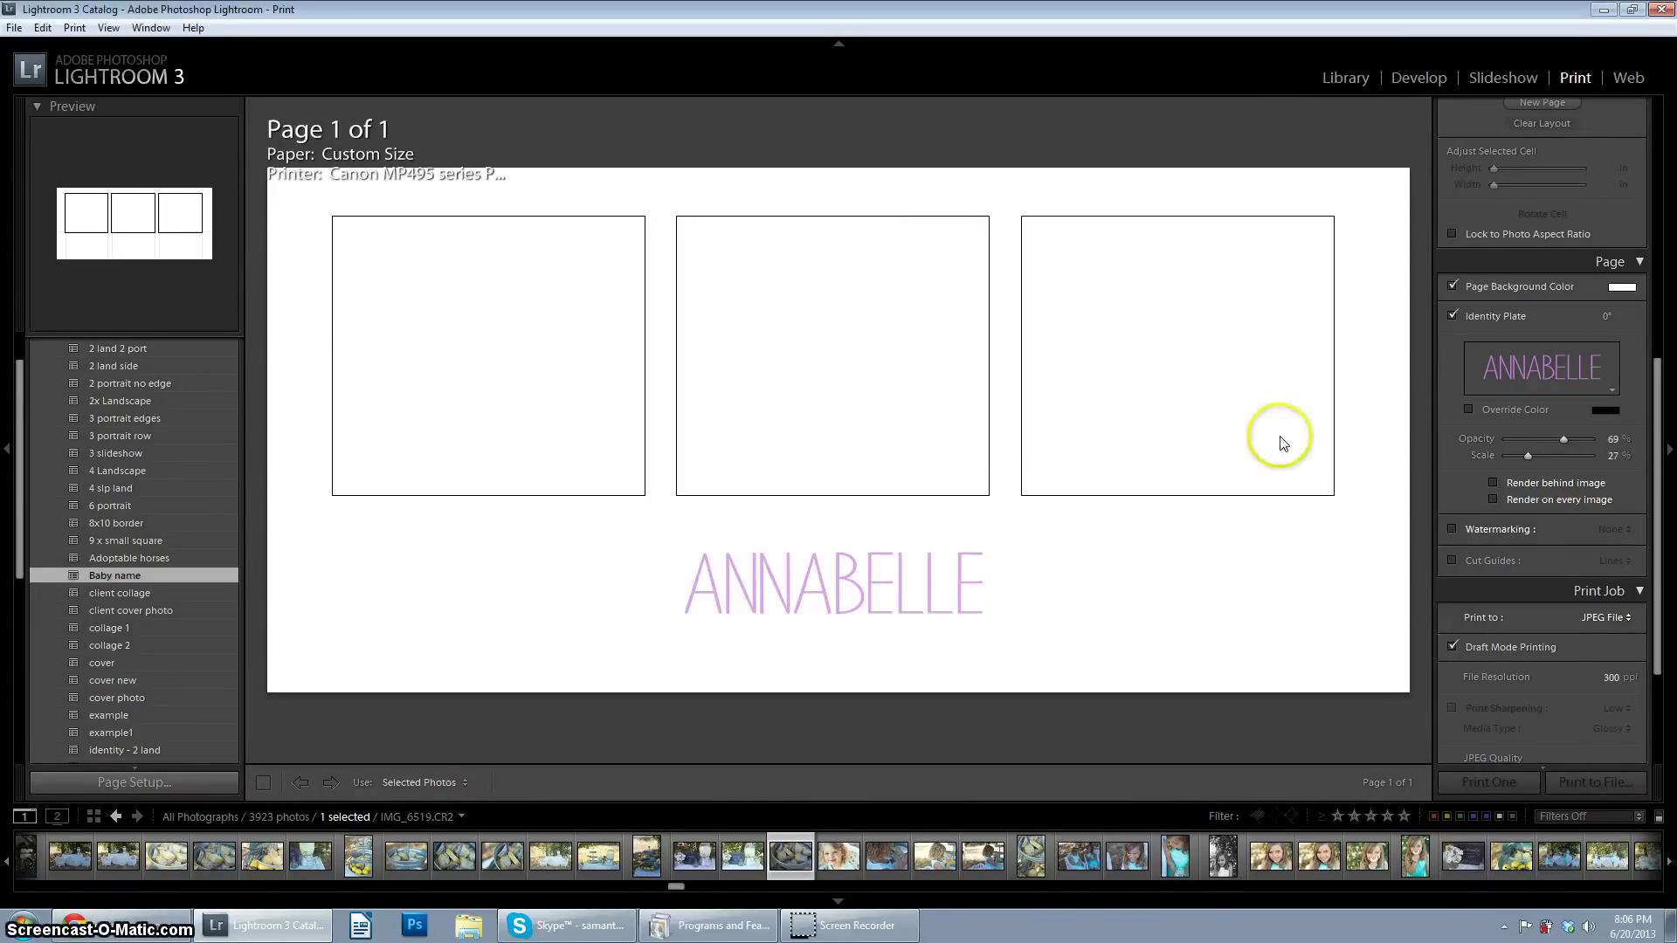
Step: Turn on the colour override for the baby-name identity plate, try a dark grey, and set it to black
{"action": "left_click", "coordinate": [1470, 409]}
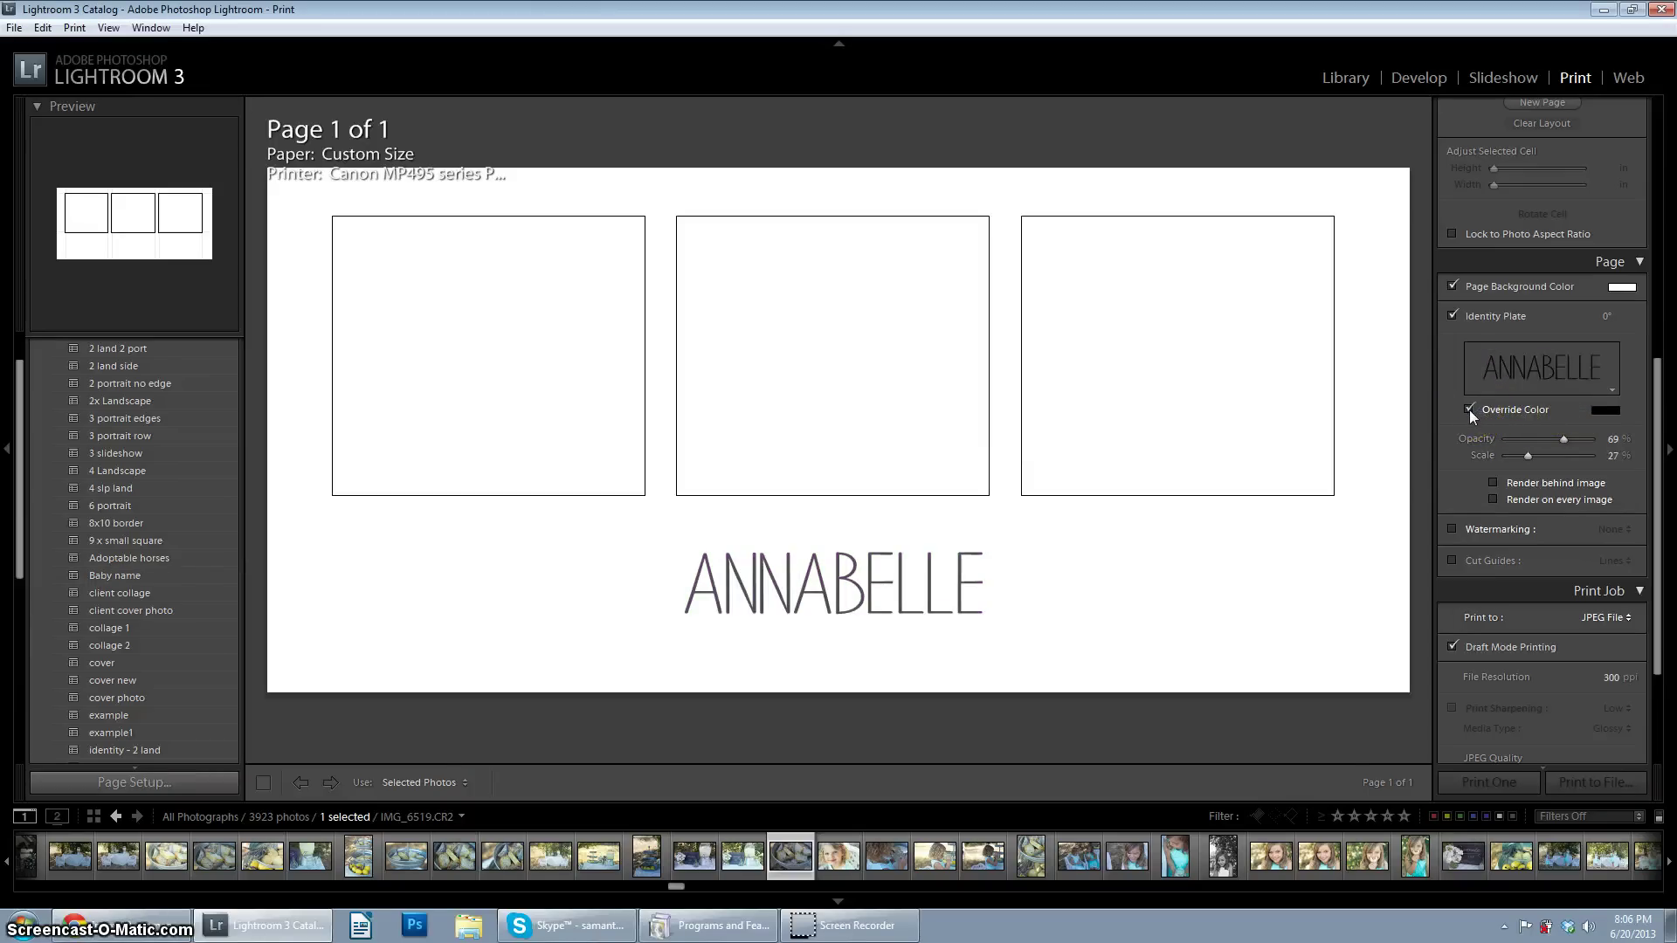
{"action": "left_click", "coordinate": [1609, 412]}
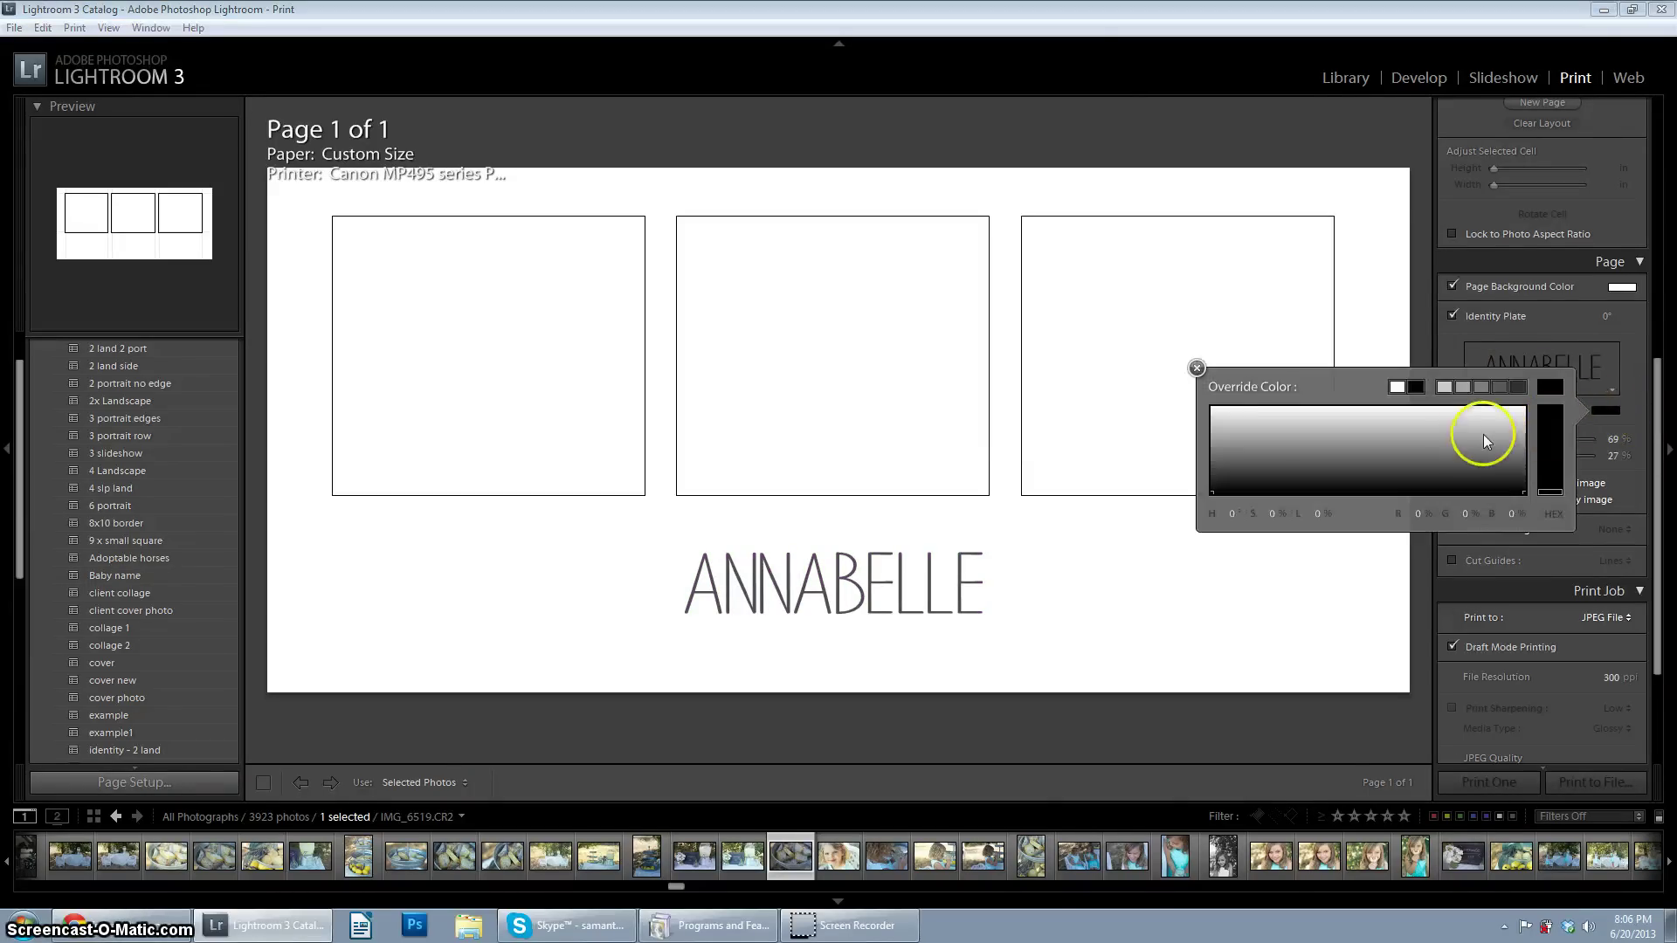
{"action": "left_click_drag", "start_coordinate": [1483, 433], "coordinate": [1502, 469]}
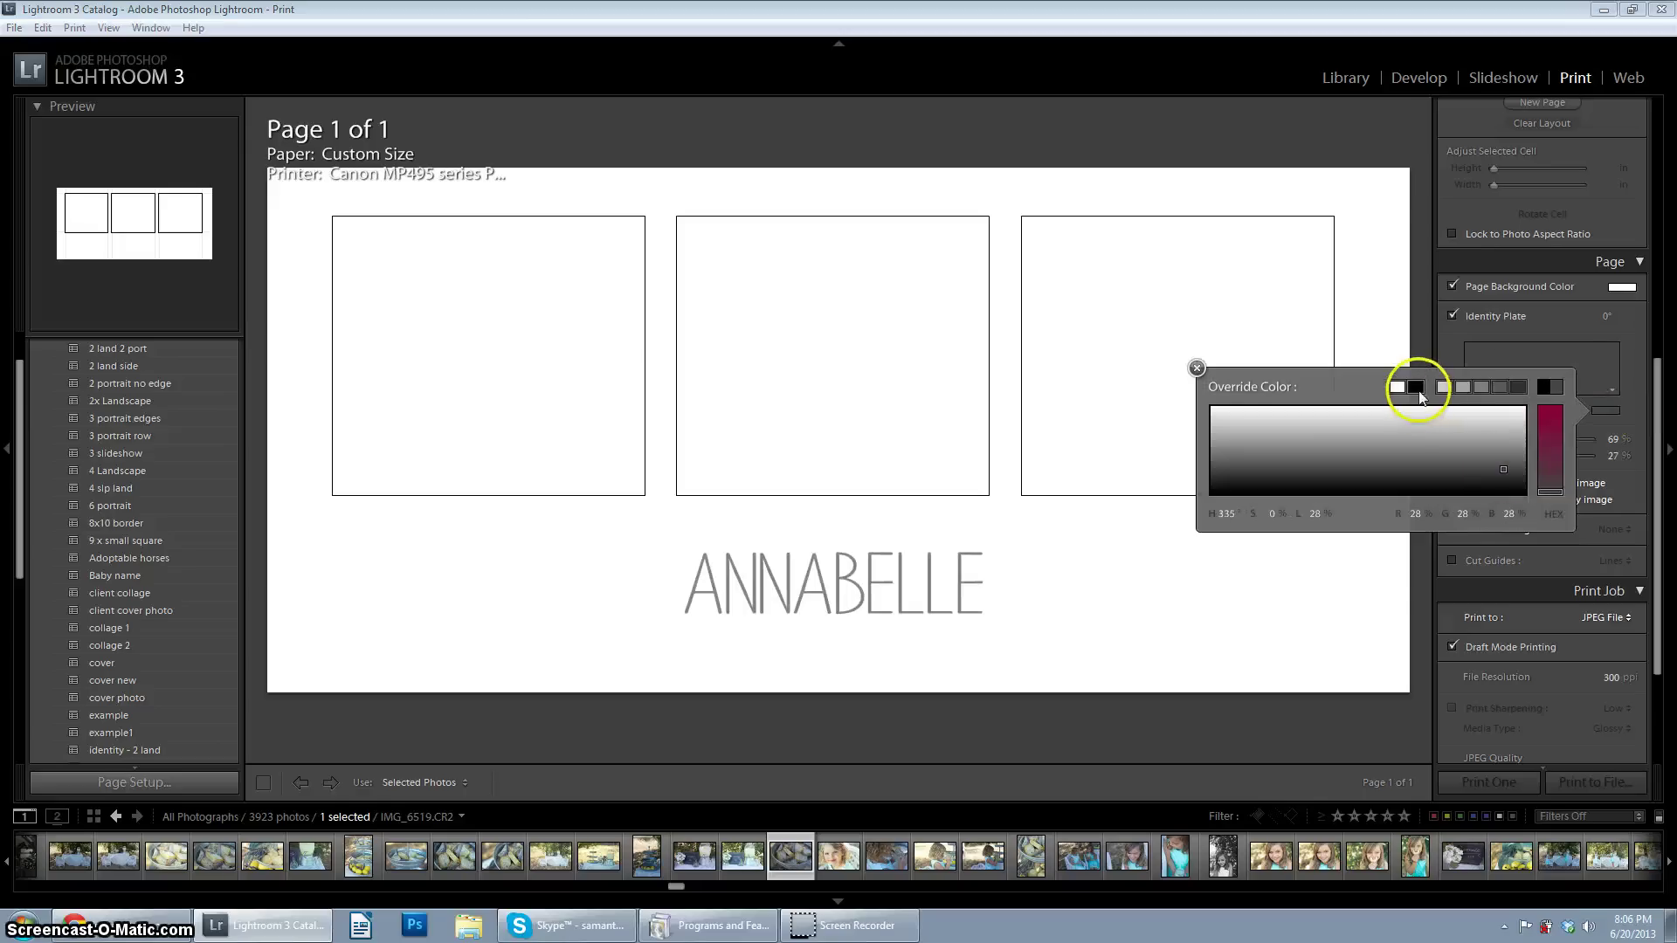
{"action": "left_click", "coordinate": [1415, 387]}
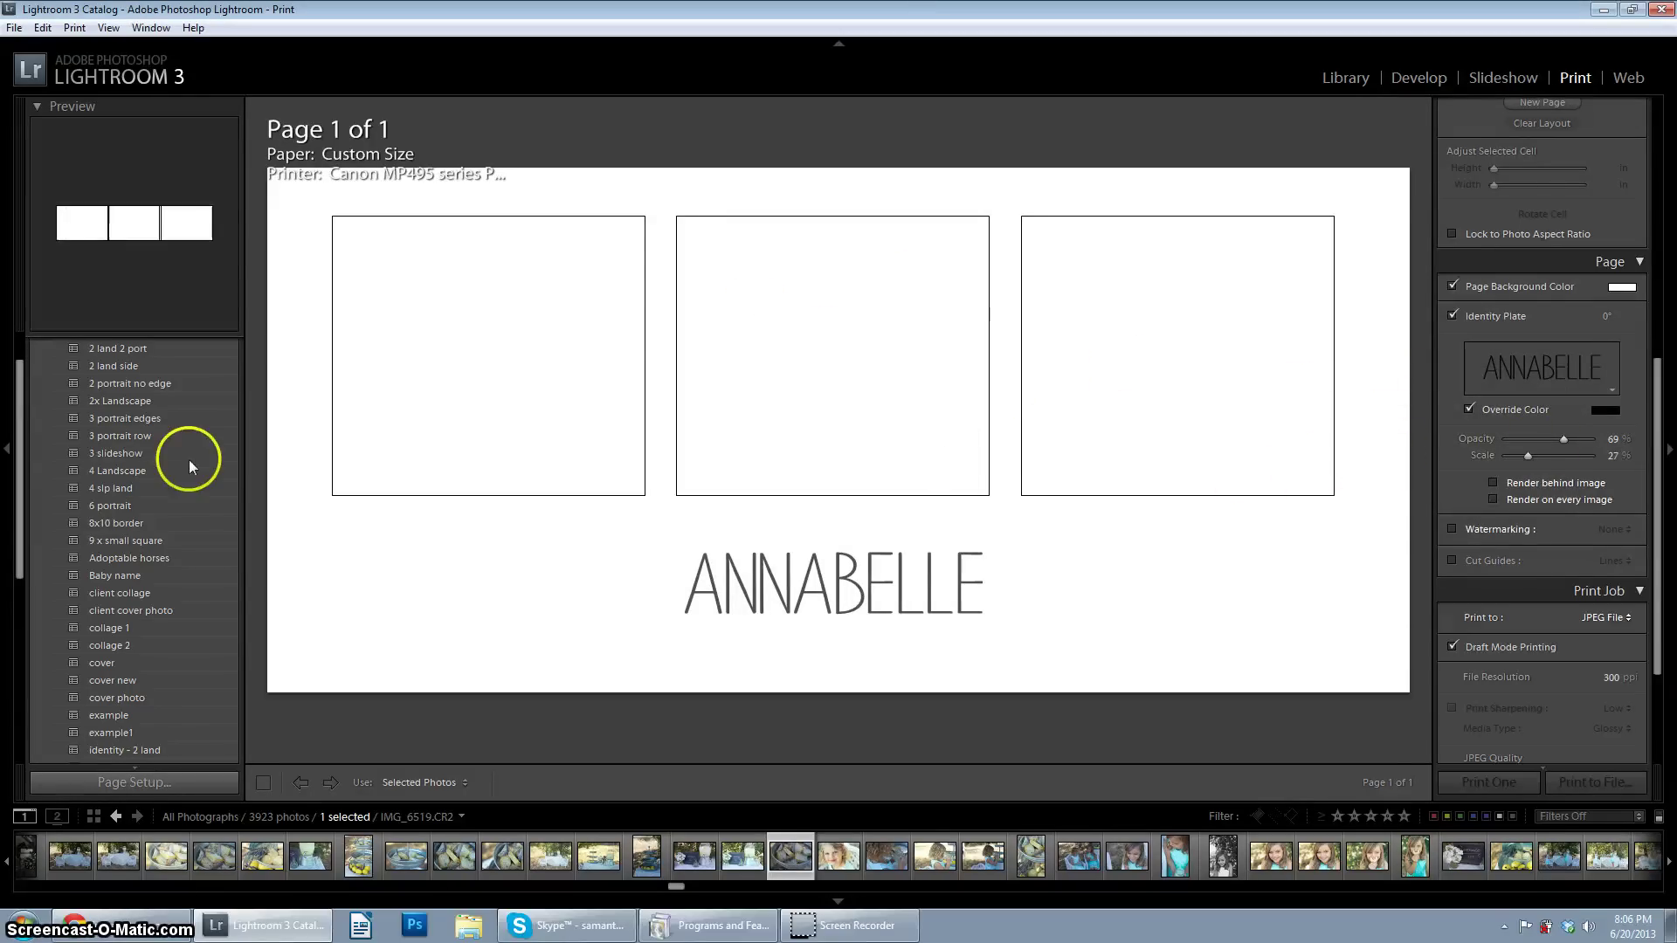
Step: Compare the client cover photo and collage 1 user templates on the page, finishing with the client collage template
{"action": "left_click", "coordinate": [110, 593]}
{"action": "left_click", "coordinate": [108, 612]}
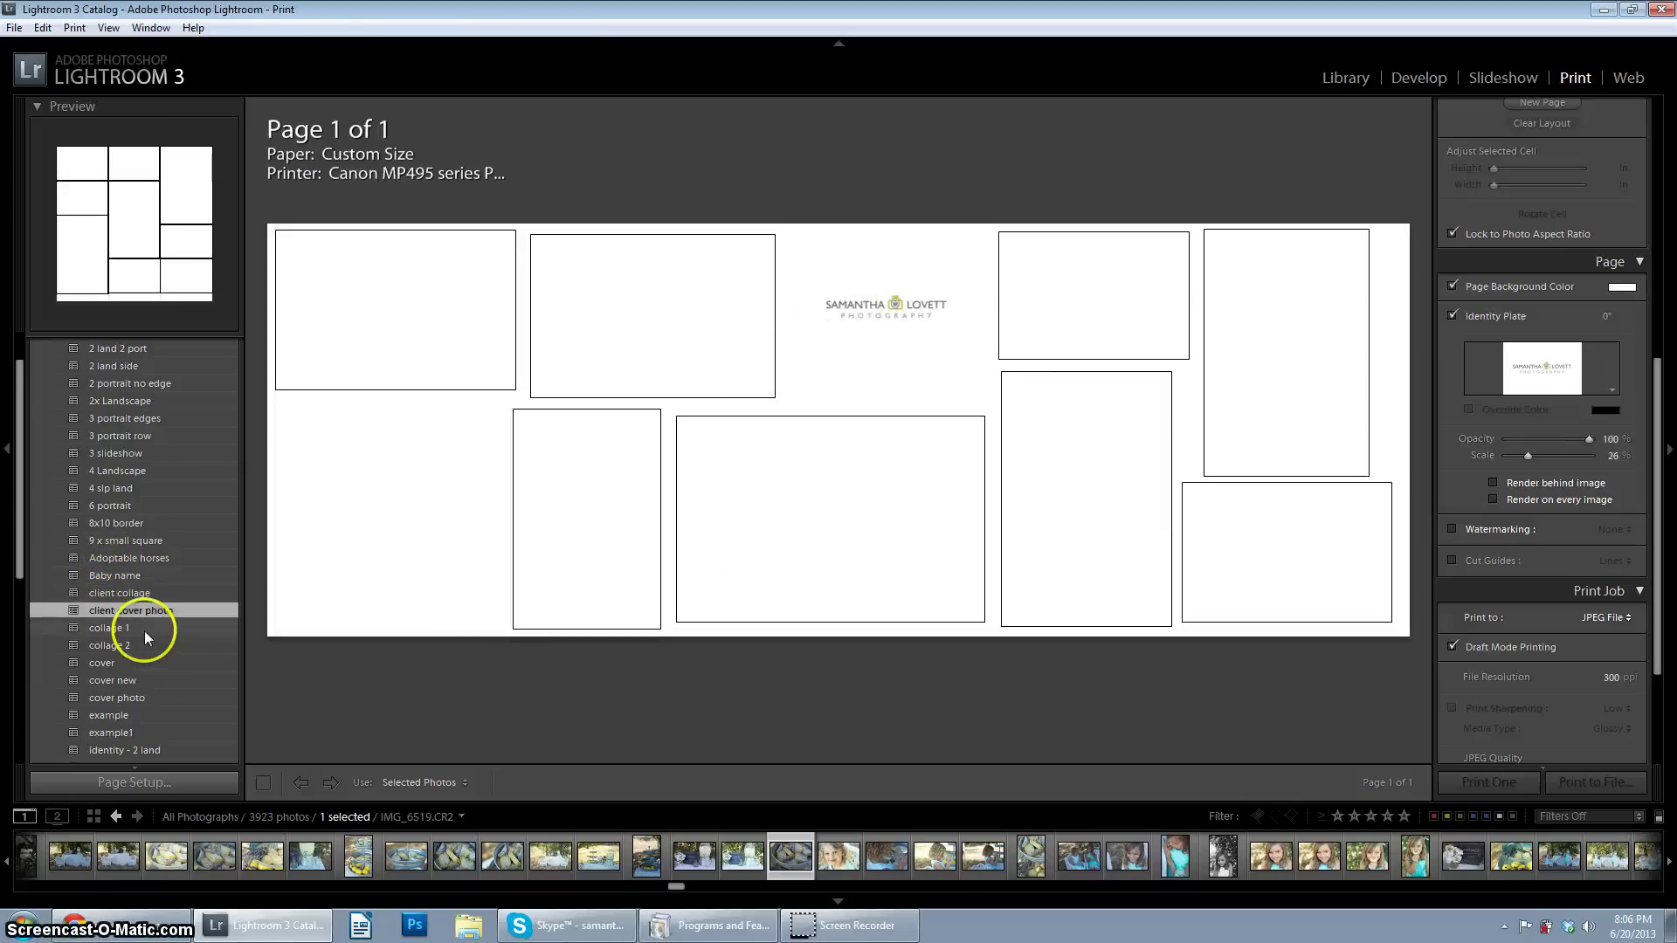
{"action": "left_click", "coordinate": [144, 630]}
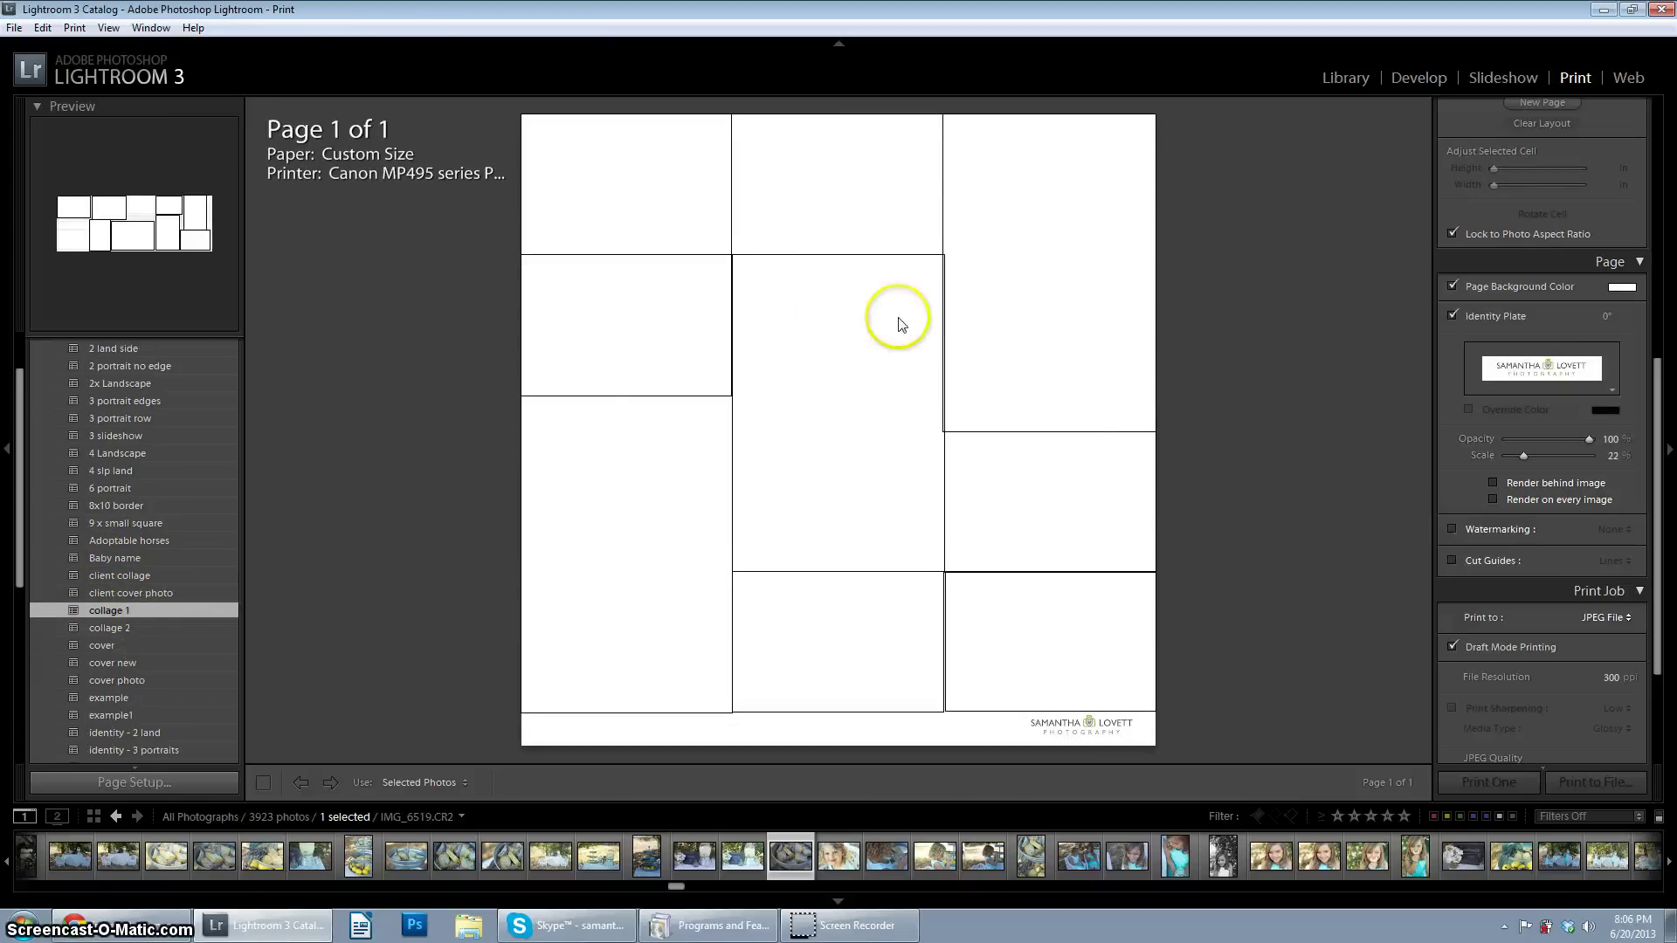
{"action": "left_click", "coordinate": [114, 593]}
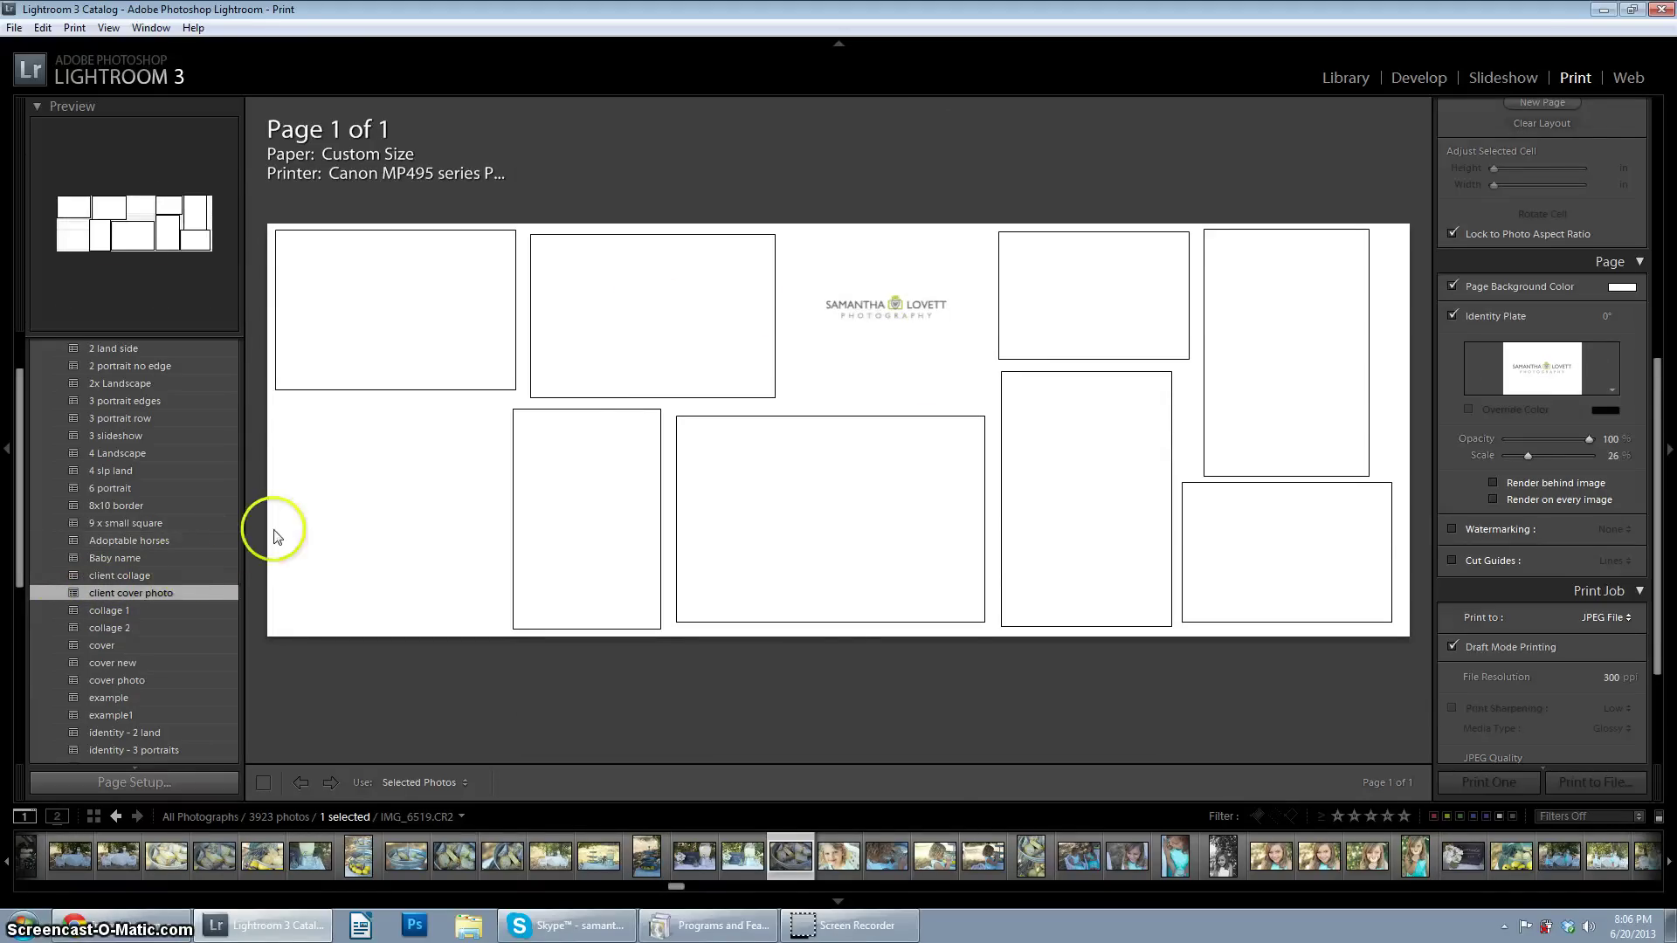
{"action": "left_click", "coordinate": [167, 574]}
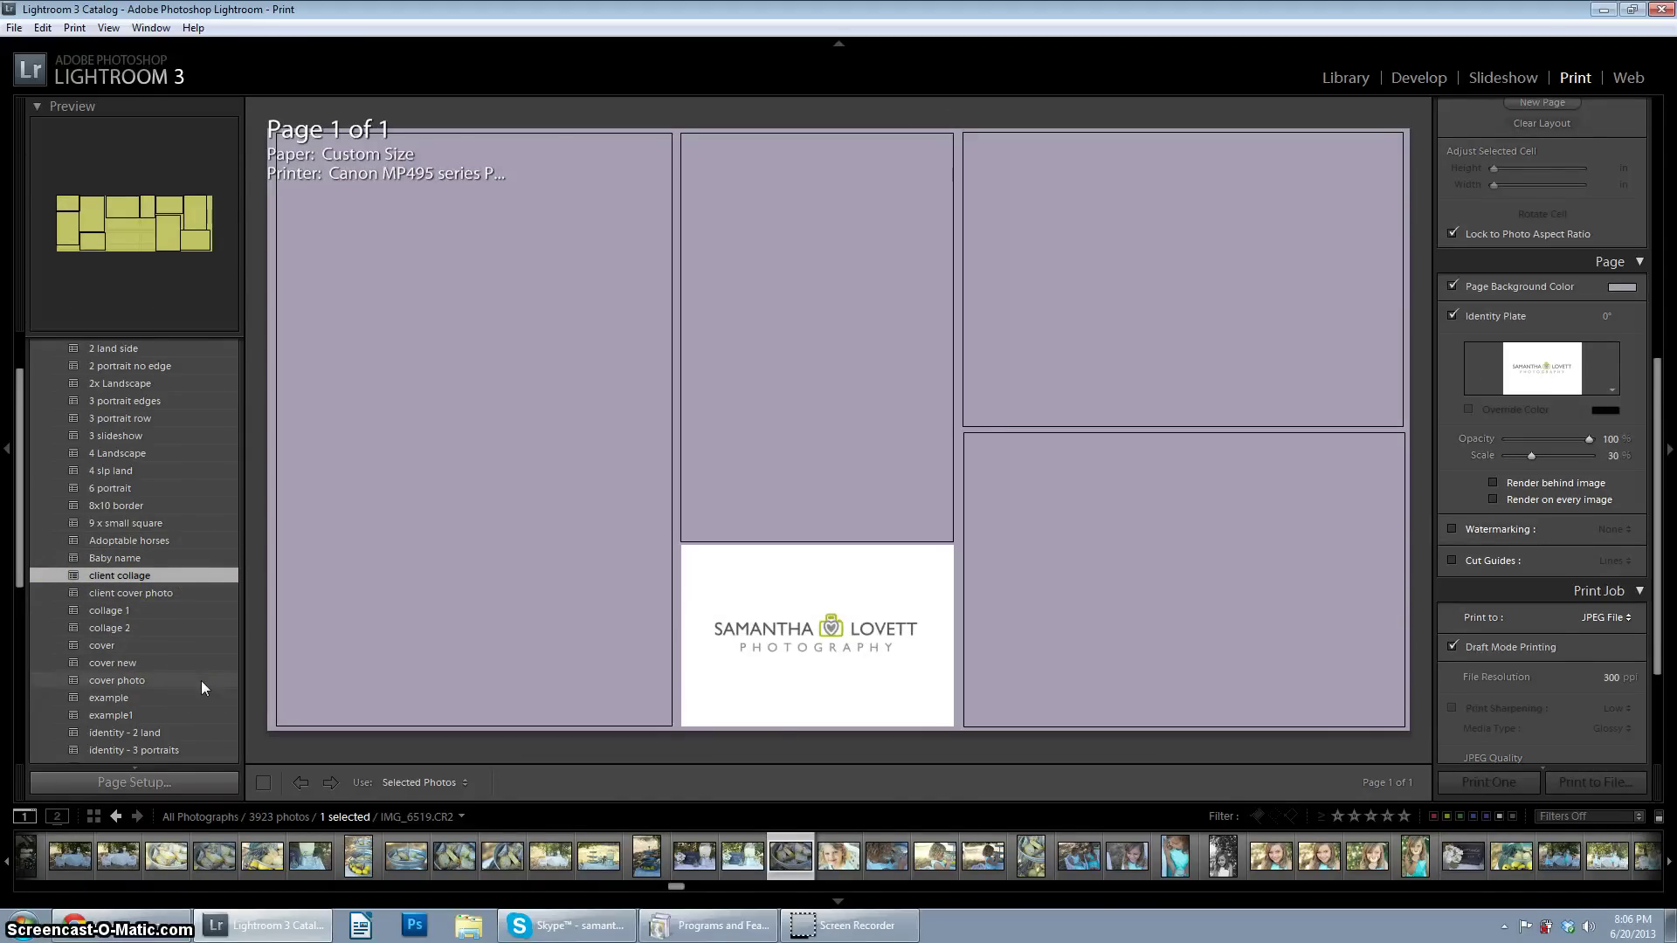
Step: Compare the cover photo, cover new, cover, collage 2 and collage 1 user templates, and switch to the Newborn SLP template
{"action": "left_click", "coordinate": [164, 671]}
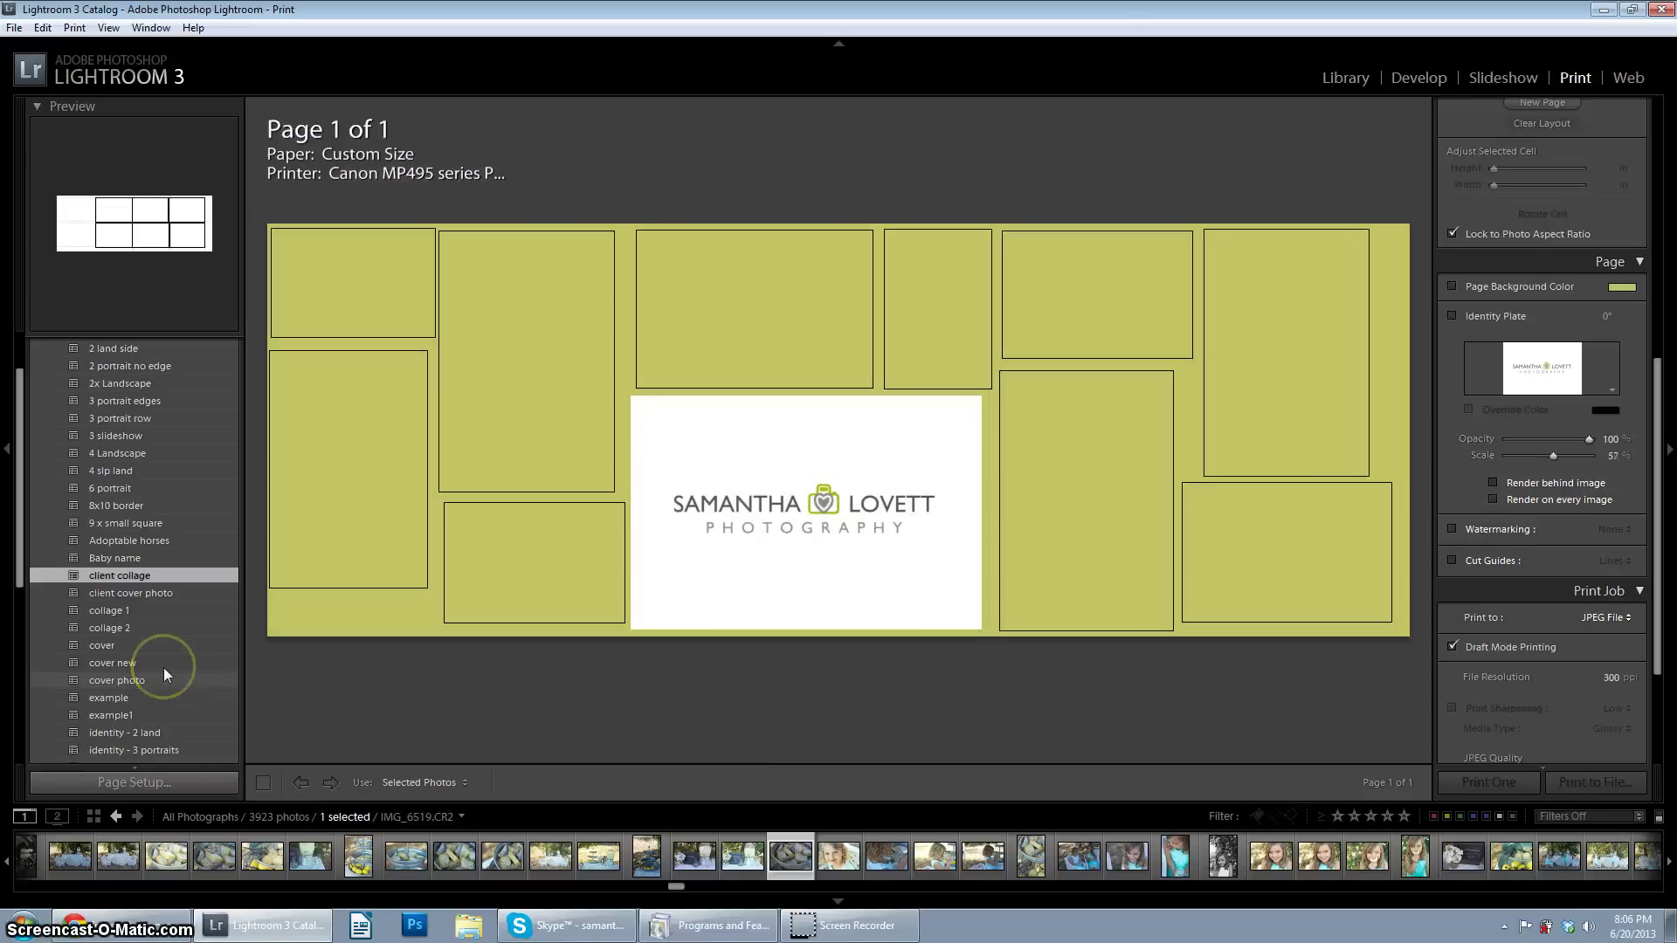
{"action": "left_click", "coordinate": [164, 667]}
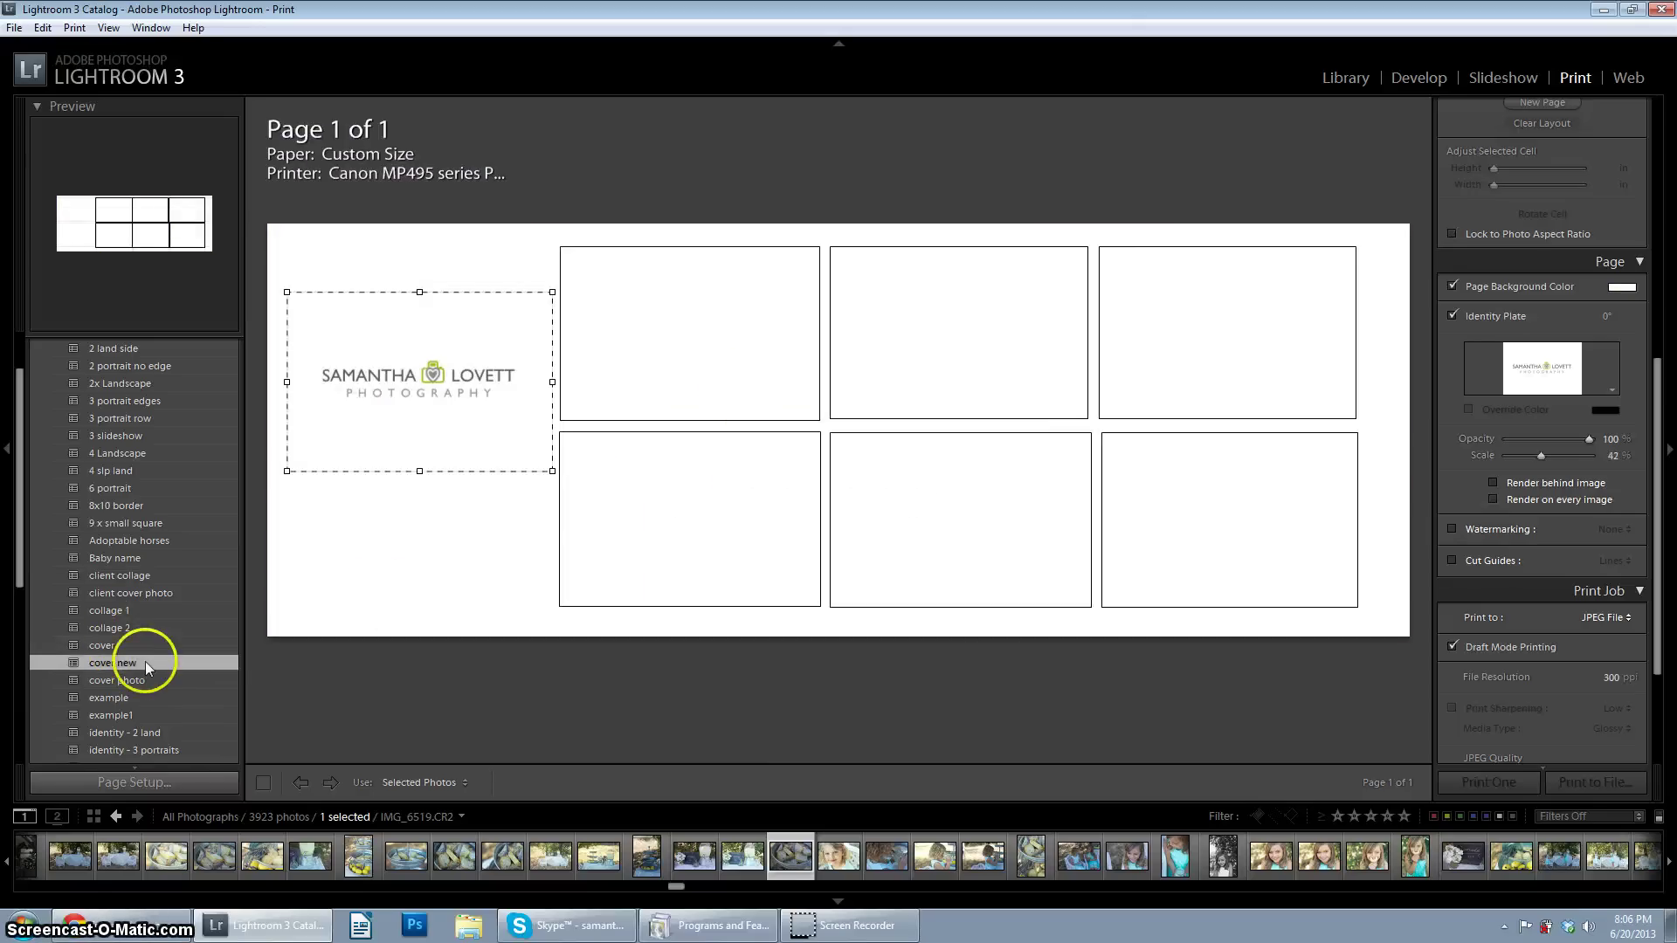
{"action": "left_click", "coordinate": [134, 646]}
{"action": "left_click", "coordinate": [134, 629]}
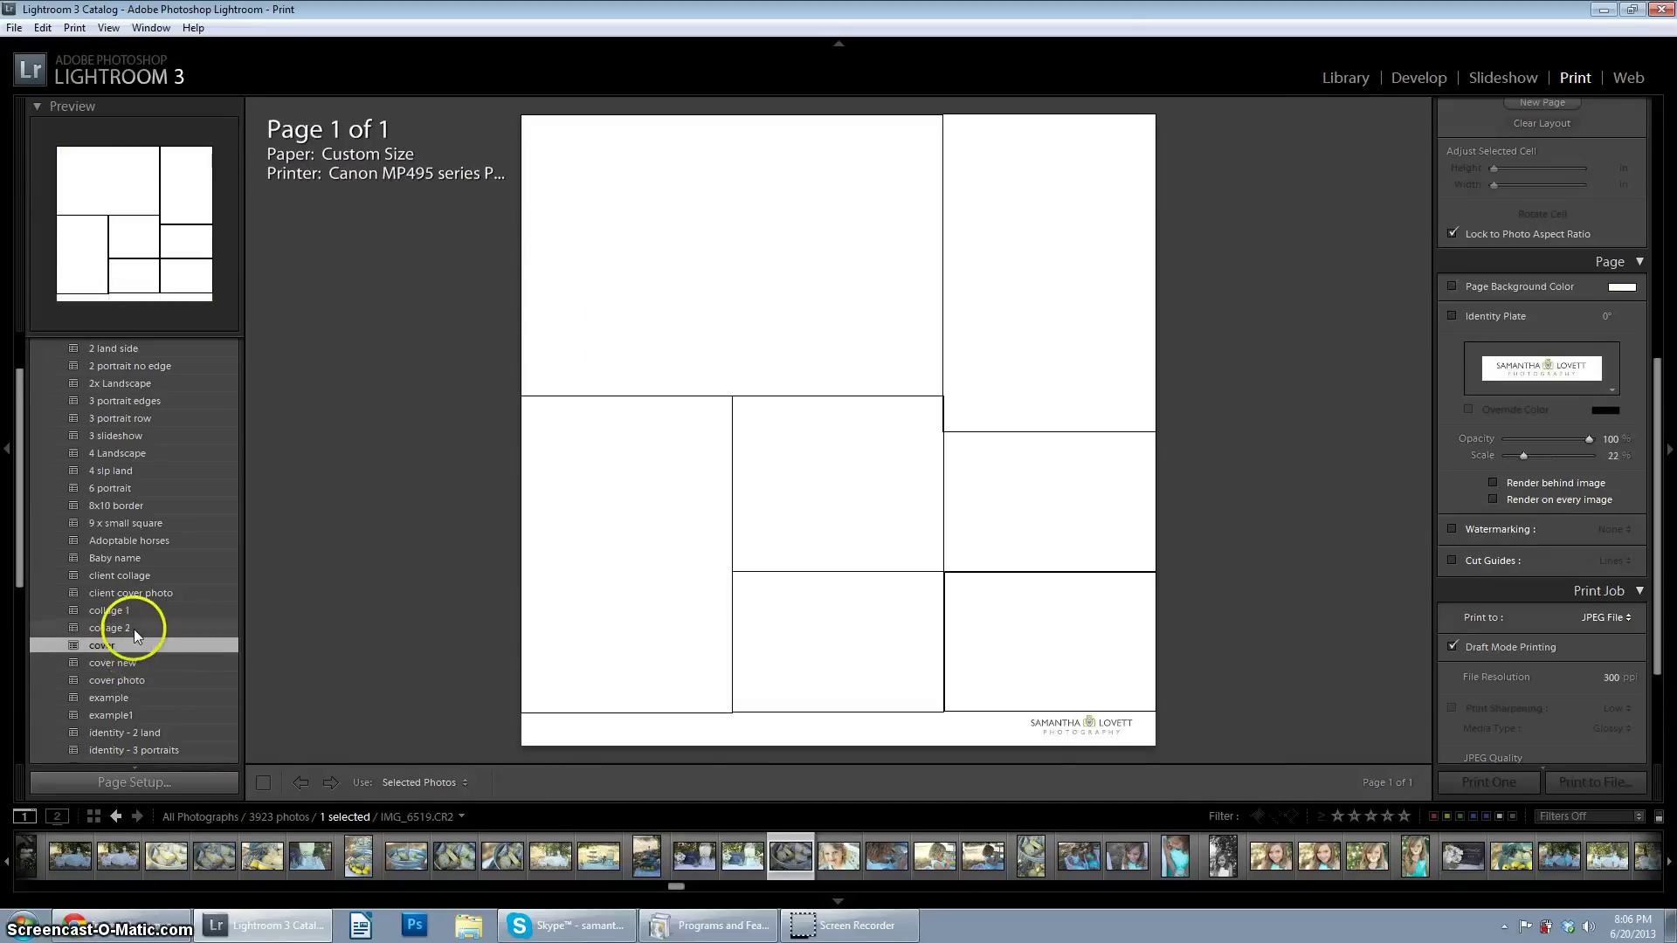
{"action": "left_click", "coordinate": [135, 609]}
{"action": "scroll", "coordinate": [140, 663], "scroll_direction": "down", "scroll_amount": 5}
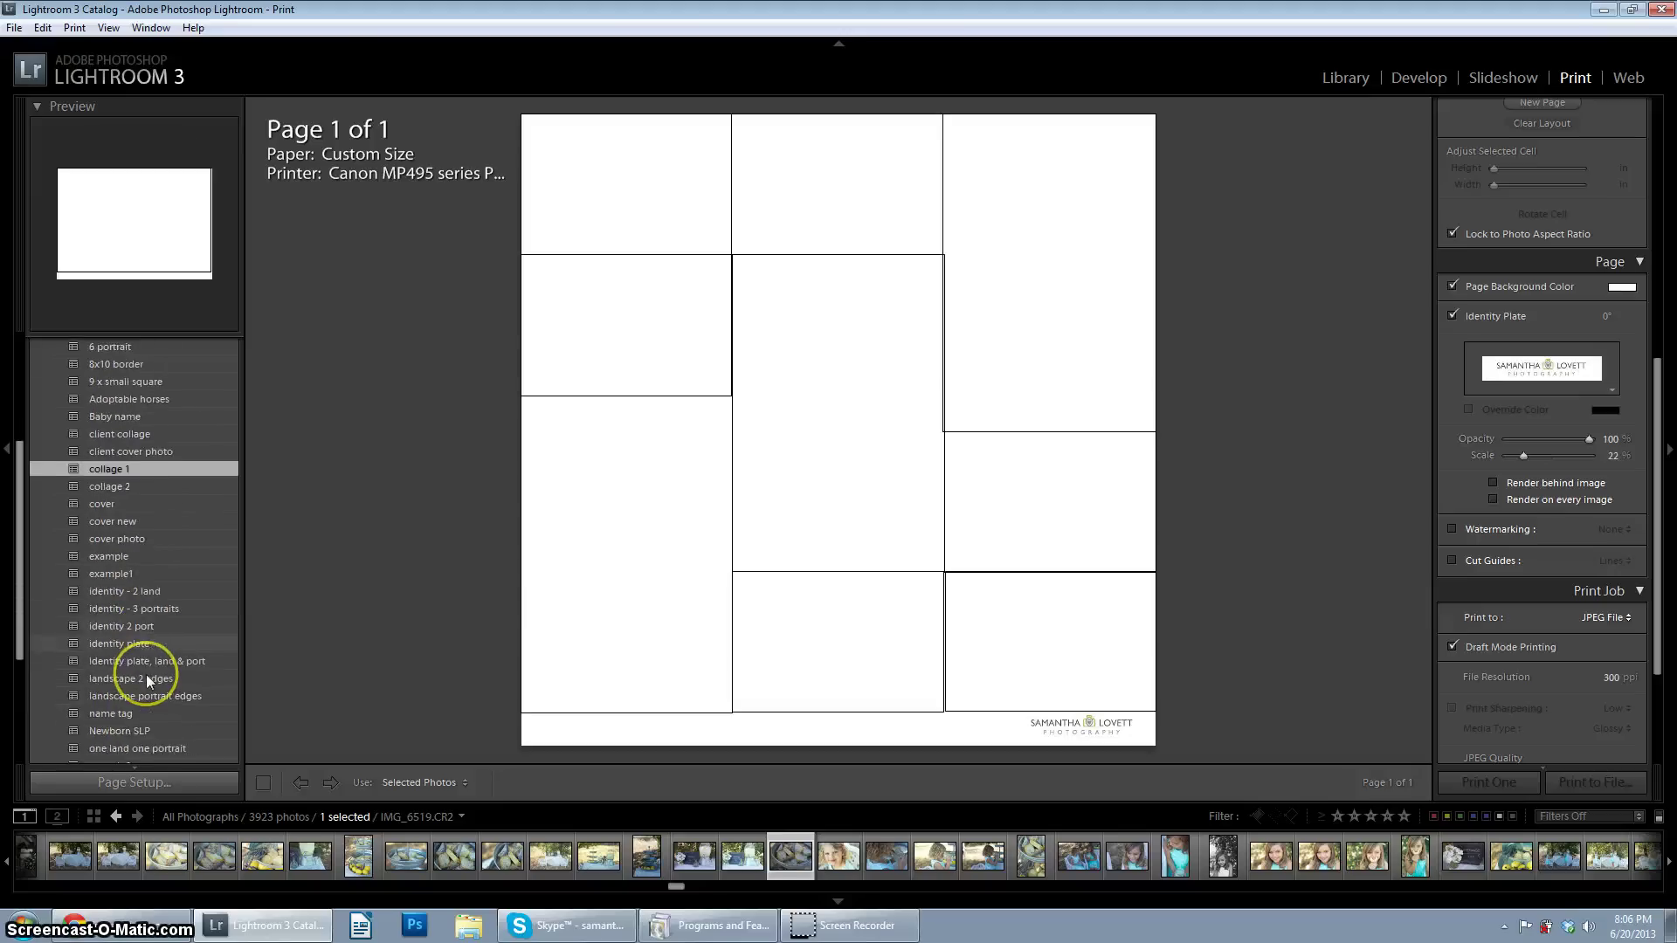
{"action": "left_click", "coordinate": [124, 592]}
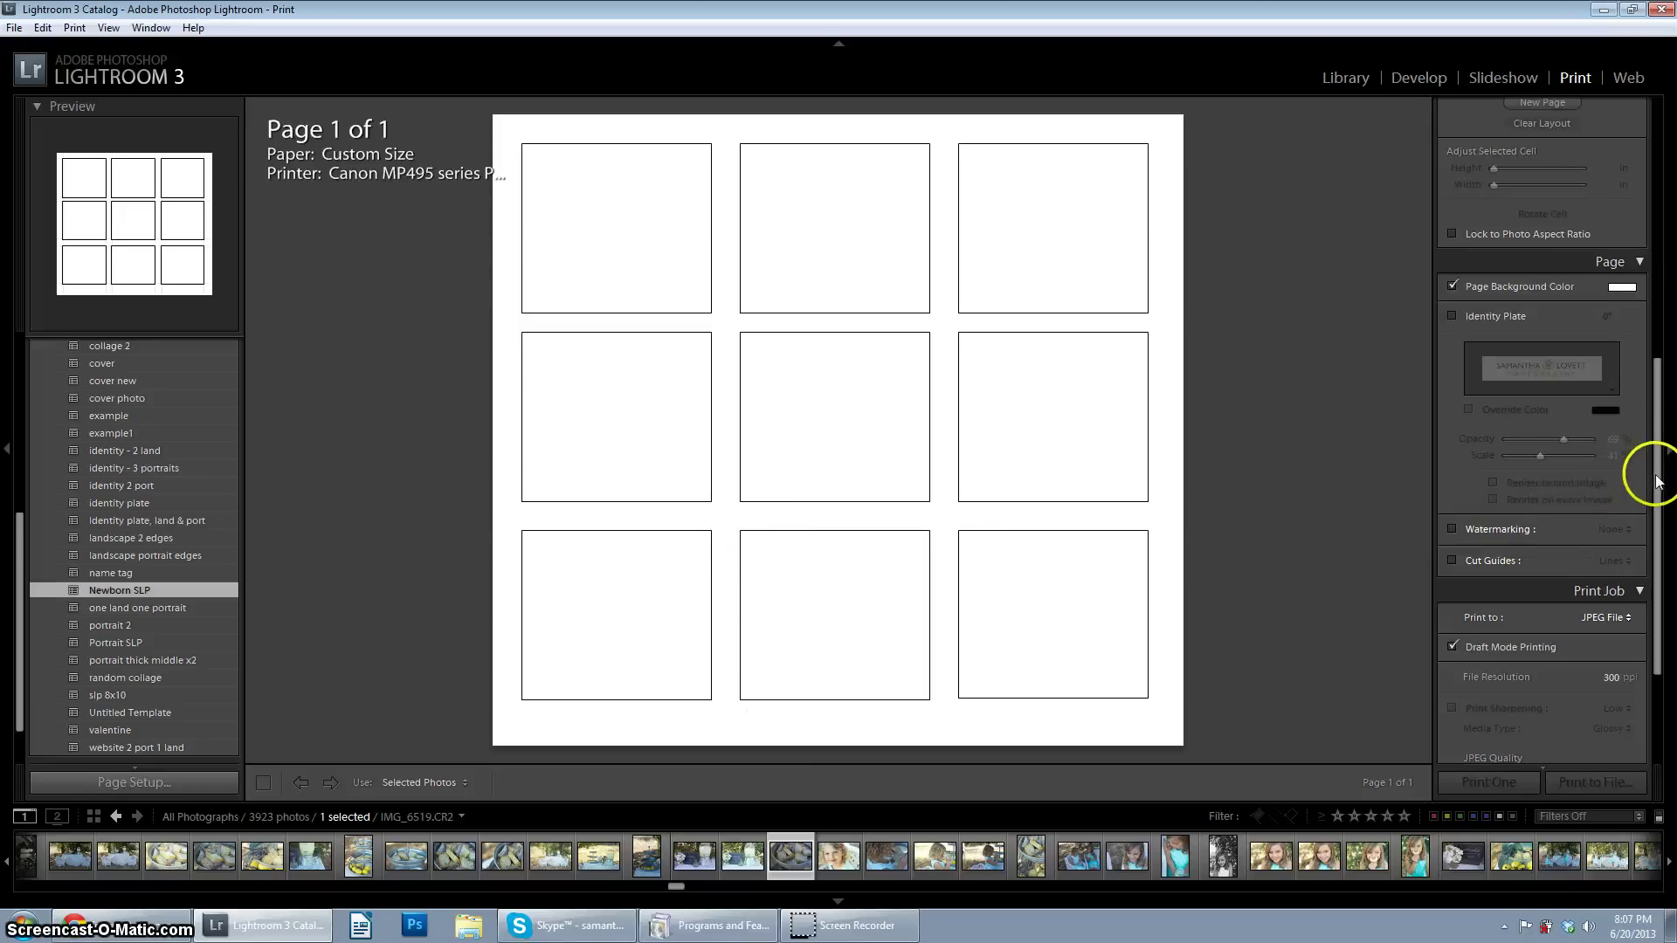
Step: Lock cells to the photo aspect ratio, and place IMG_6521.CR2 in the bottom row's middle cell, centred between its neighbours
{"action": "left_click_drag", "start_coordinate": [1646, 472], "coordinate": [1648, 352]}
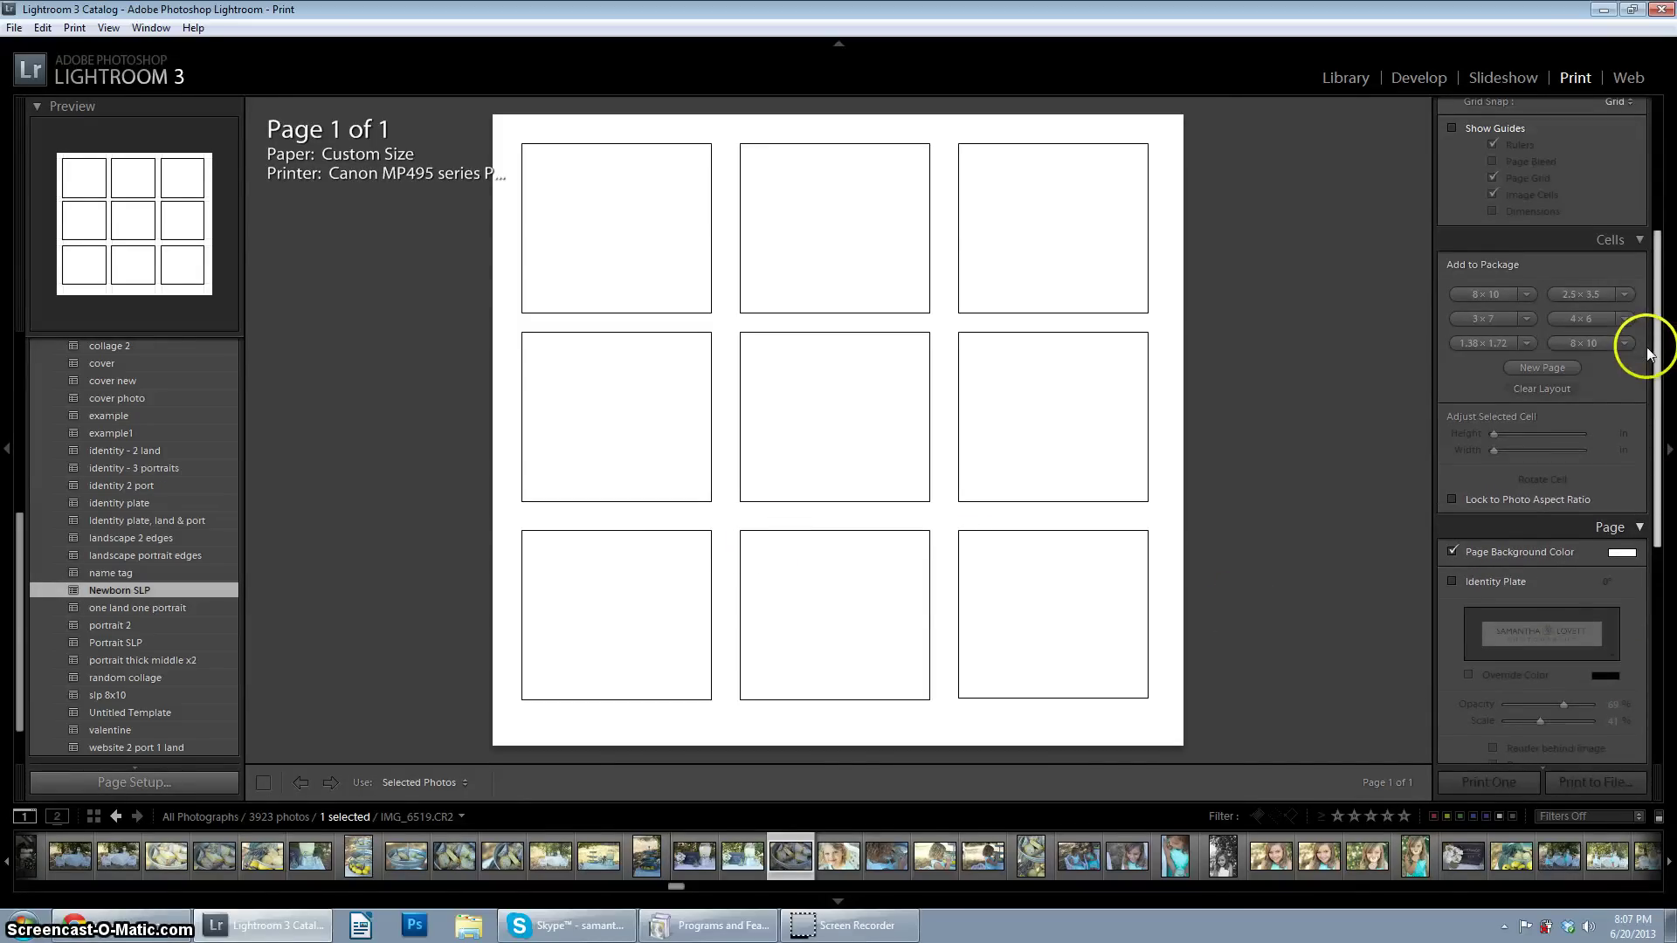
{"action": "left_click", "coordinate": [1450, 499]}
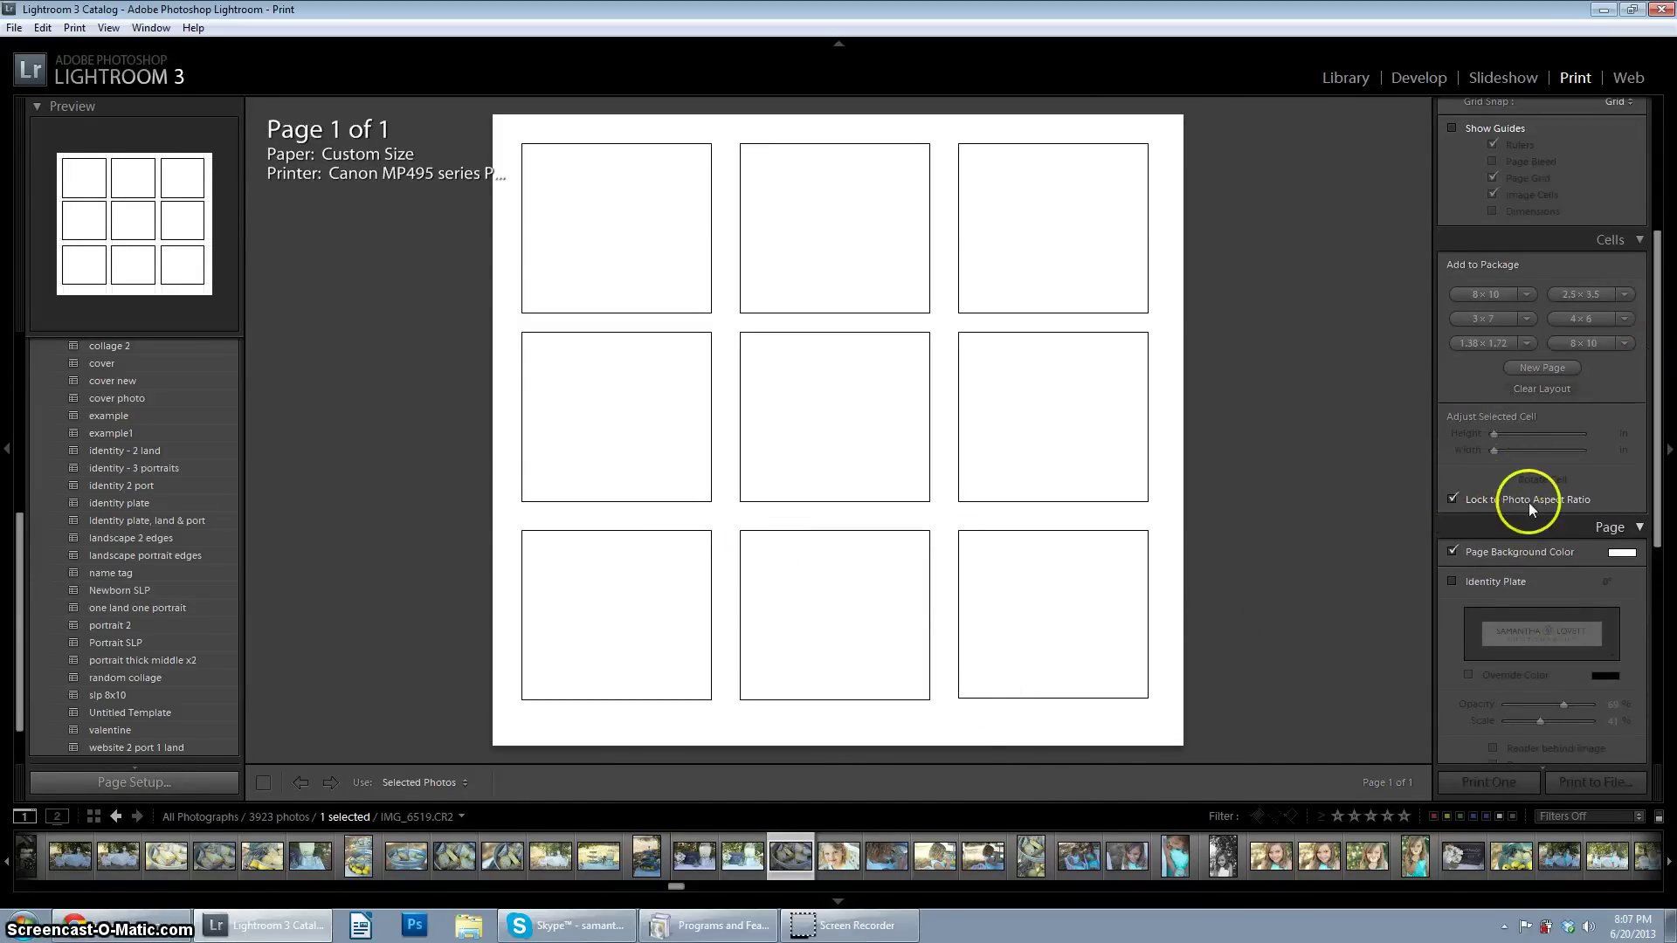
{"action": "left_click", "coordinate": [840, 856]}
{"action": "left_click_drag", "start_coordinate": [841, 856], "coordinate": [830, 668]}
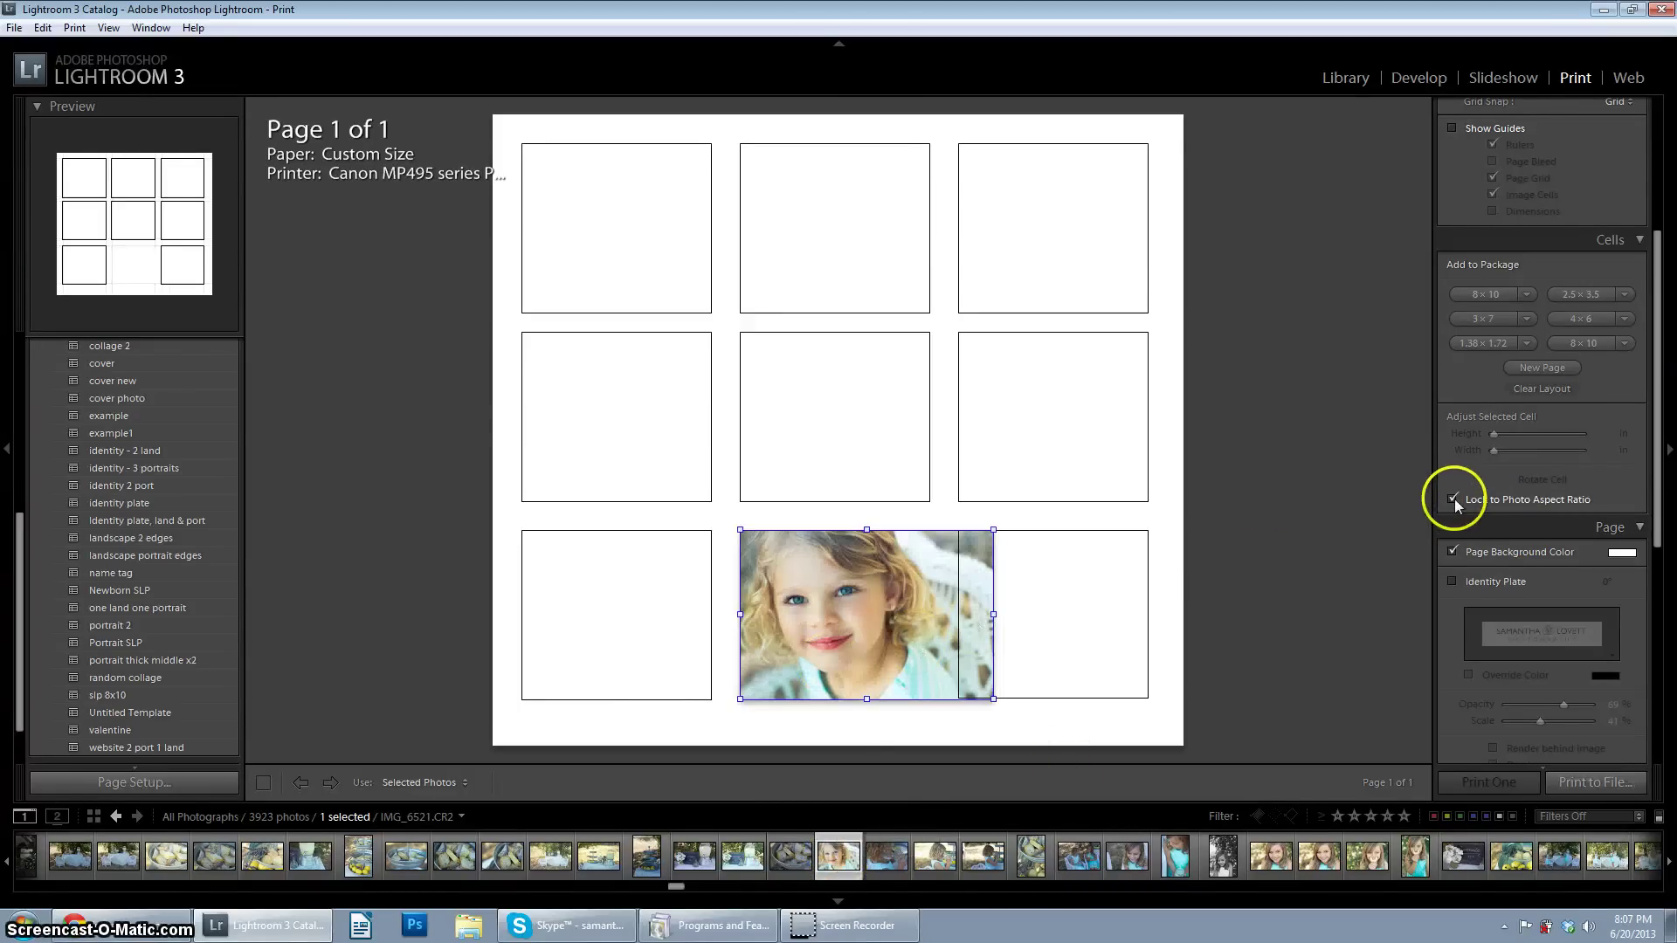
{"action": "left_click_drag", "start_coordinate": [821, 614], "coordinate": [856, 618]}
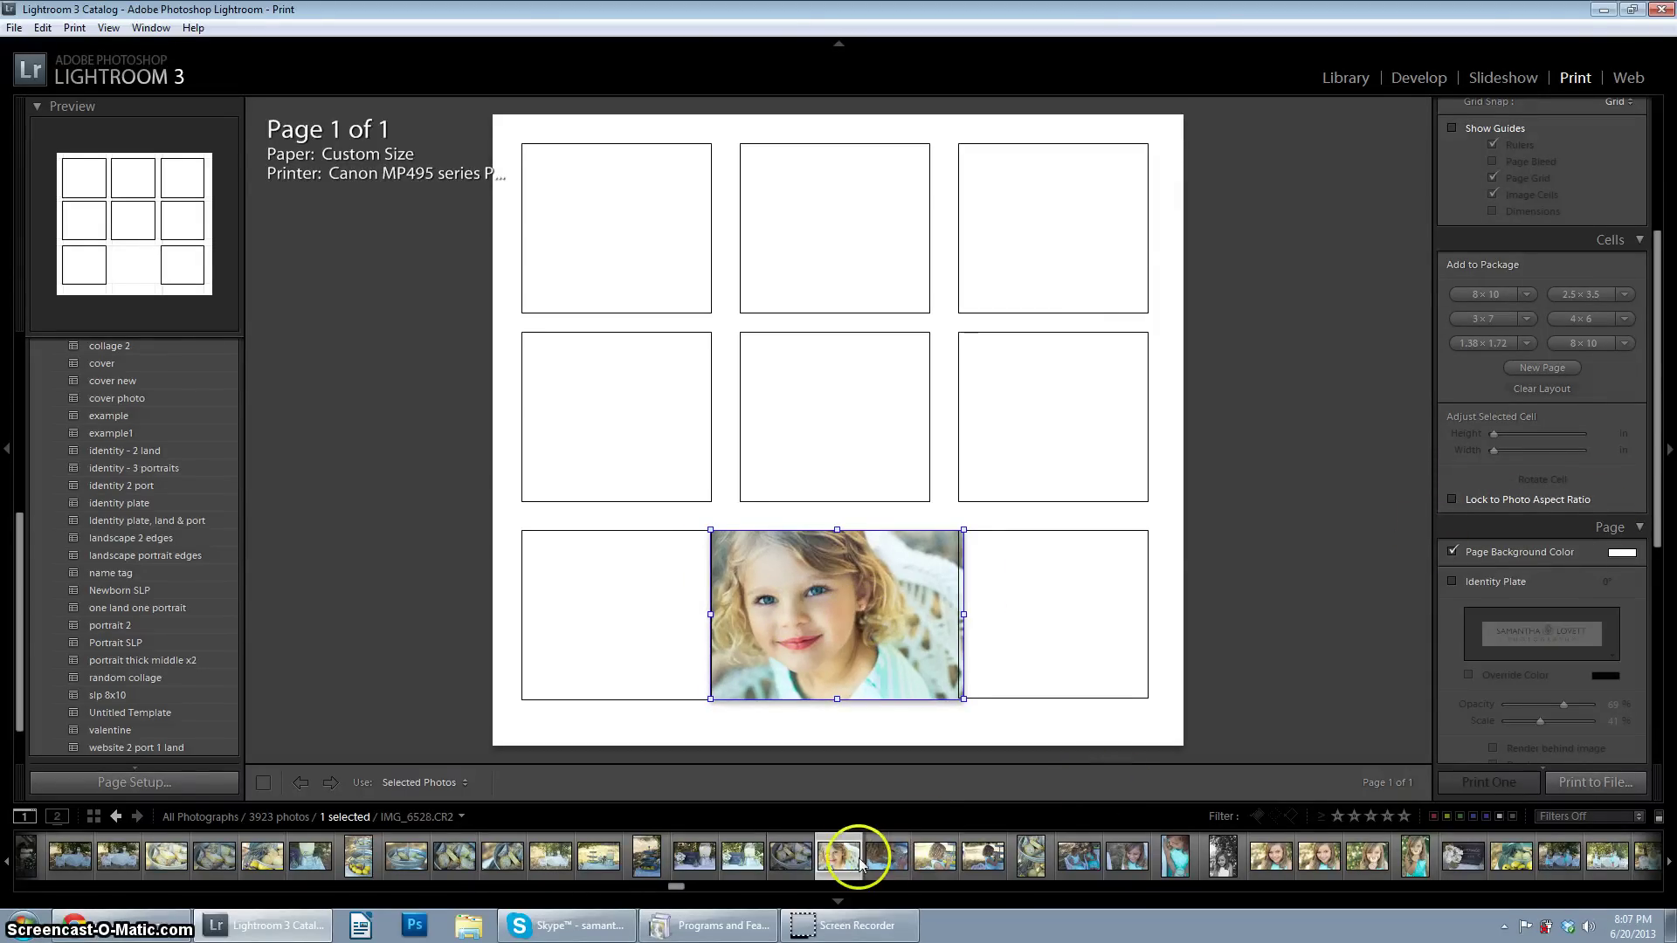
Step: With the photo aspect ratio lock turned off, place IMG_6521.CR2 in the last cell of the middle row
{"action": "left_click_drag", "start_coordinate": [853, 850], "coordinate": [1045, 426]}
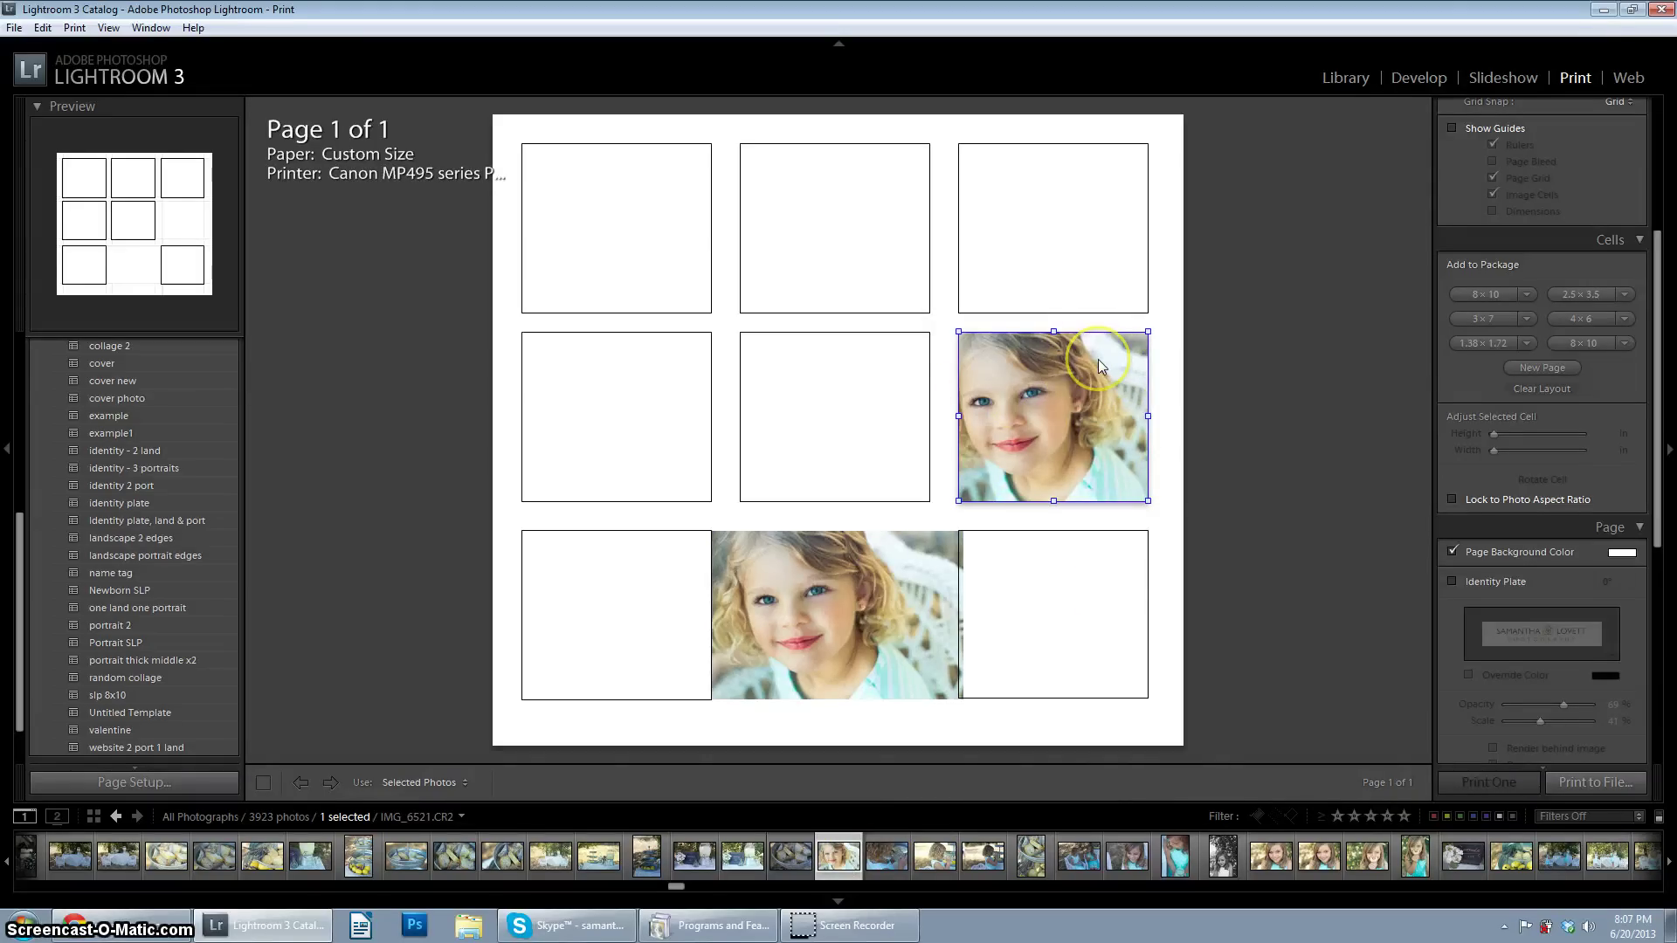
{"action": "left_click", "coordinate": [992, 422]}
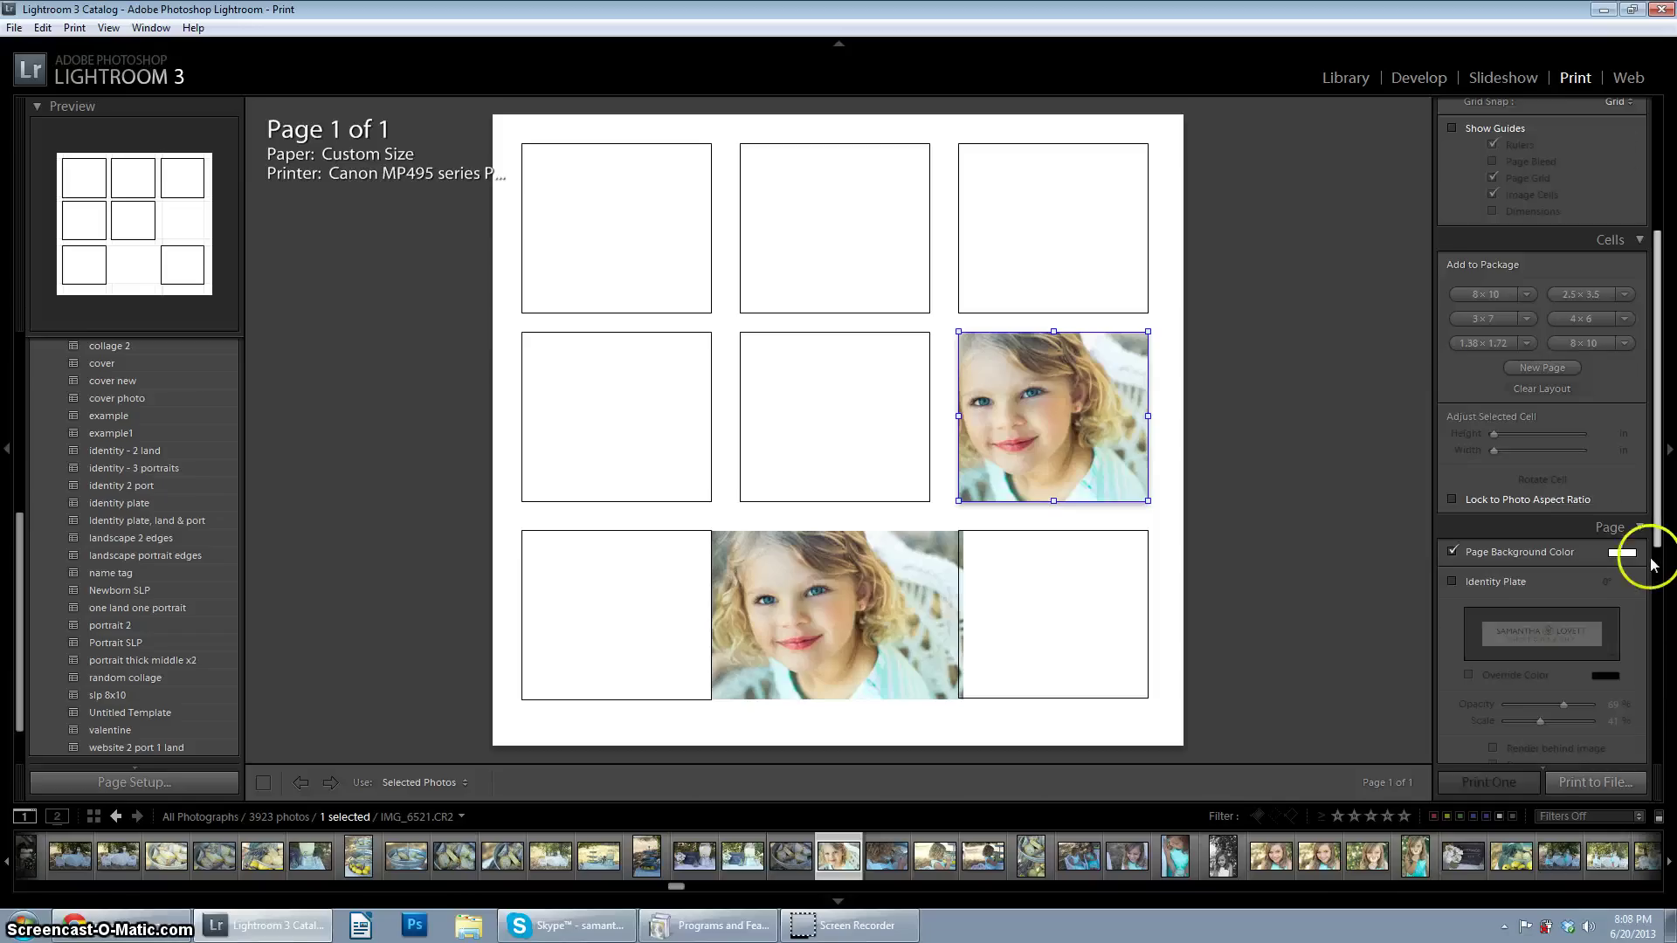
{"action": "left_click_drag", "start_coordinate": [1657, 557], "coordinate": [1663, 714]}
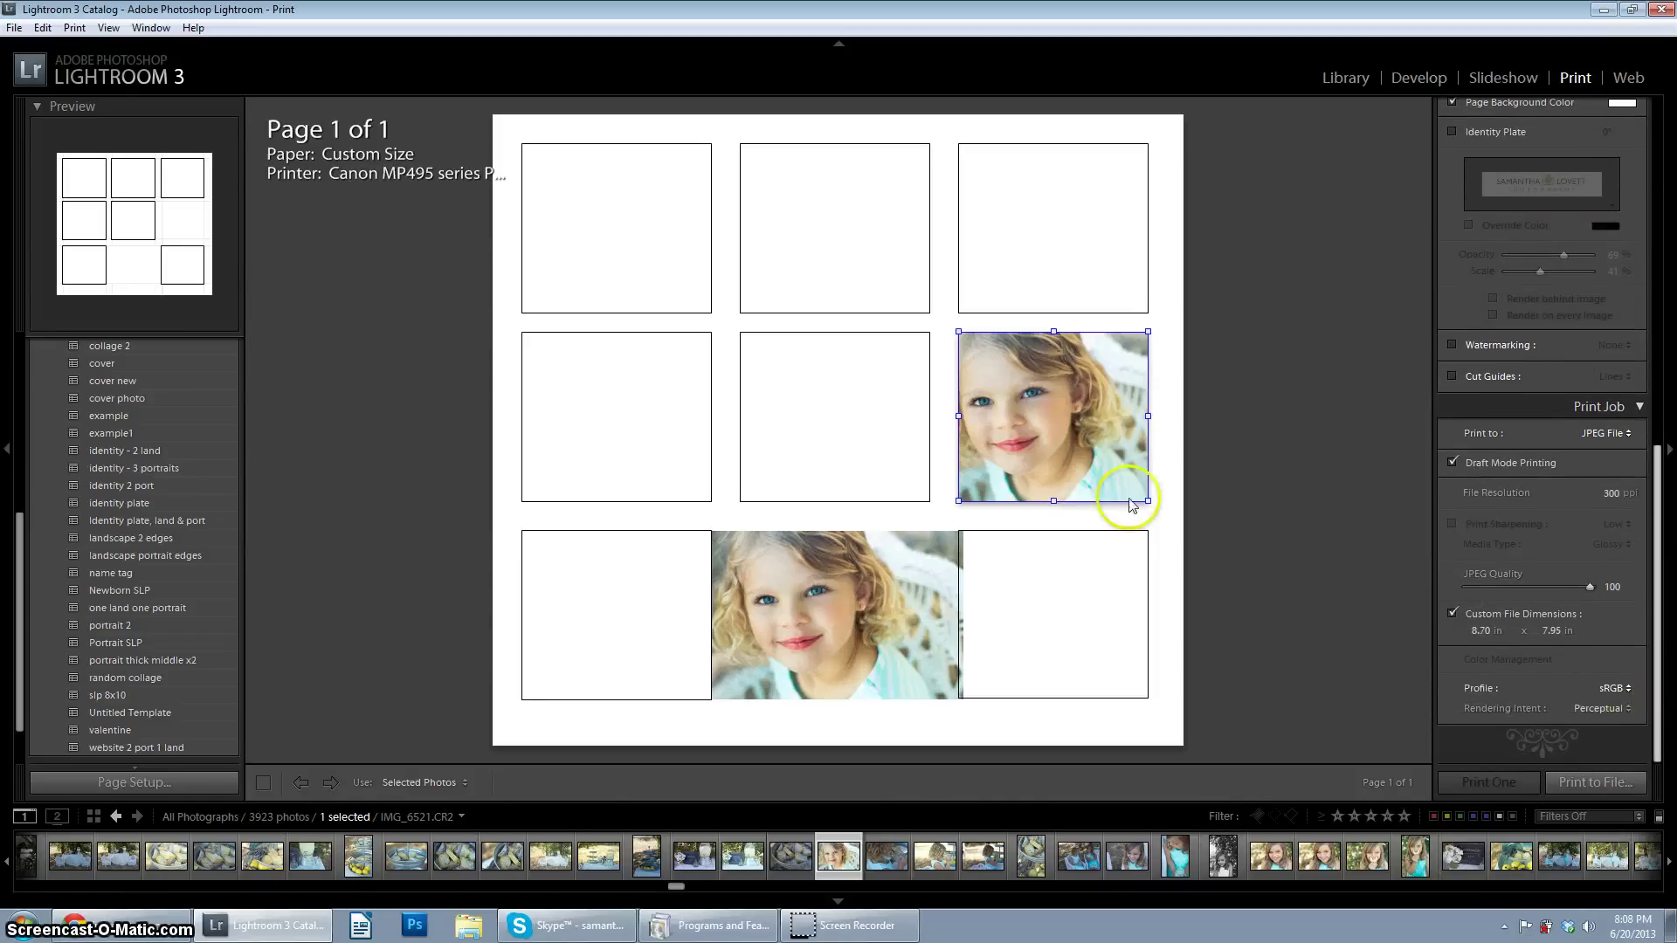
Step: Shift the wide photo in the bottom row slightly to the right and deselect it
{"action": "left_click", "coordinate": [919, 613]}
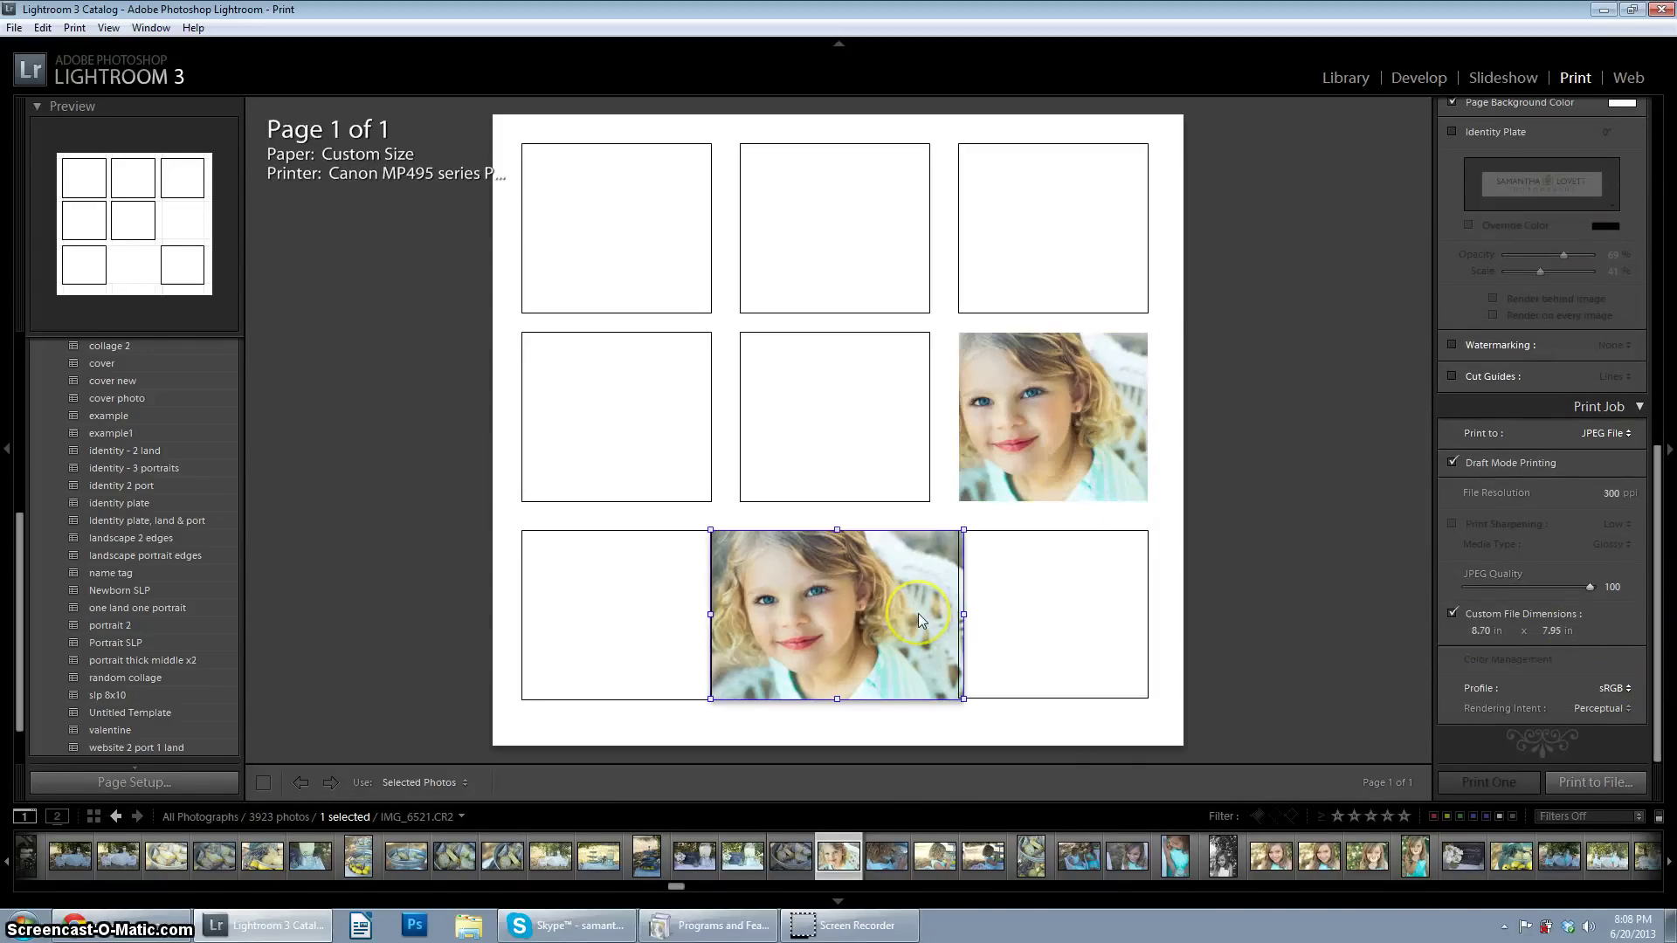
{"action": "left_click", "coordinate": [1258, 489]}
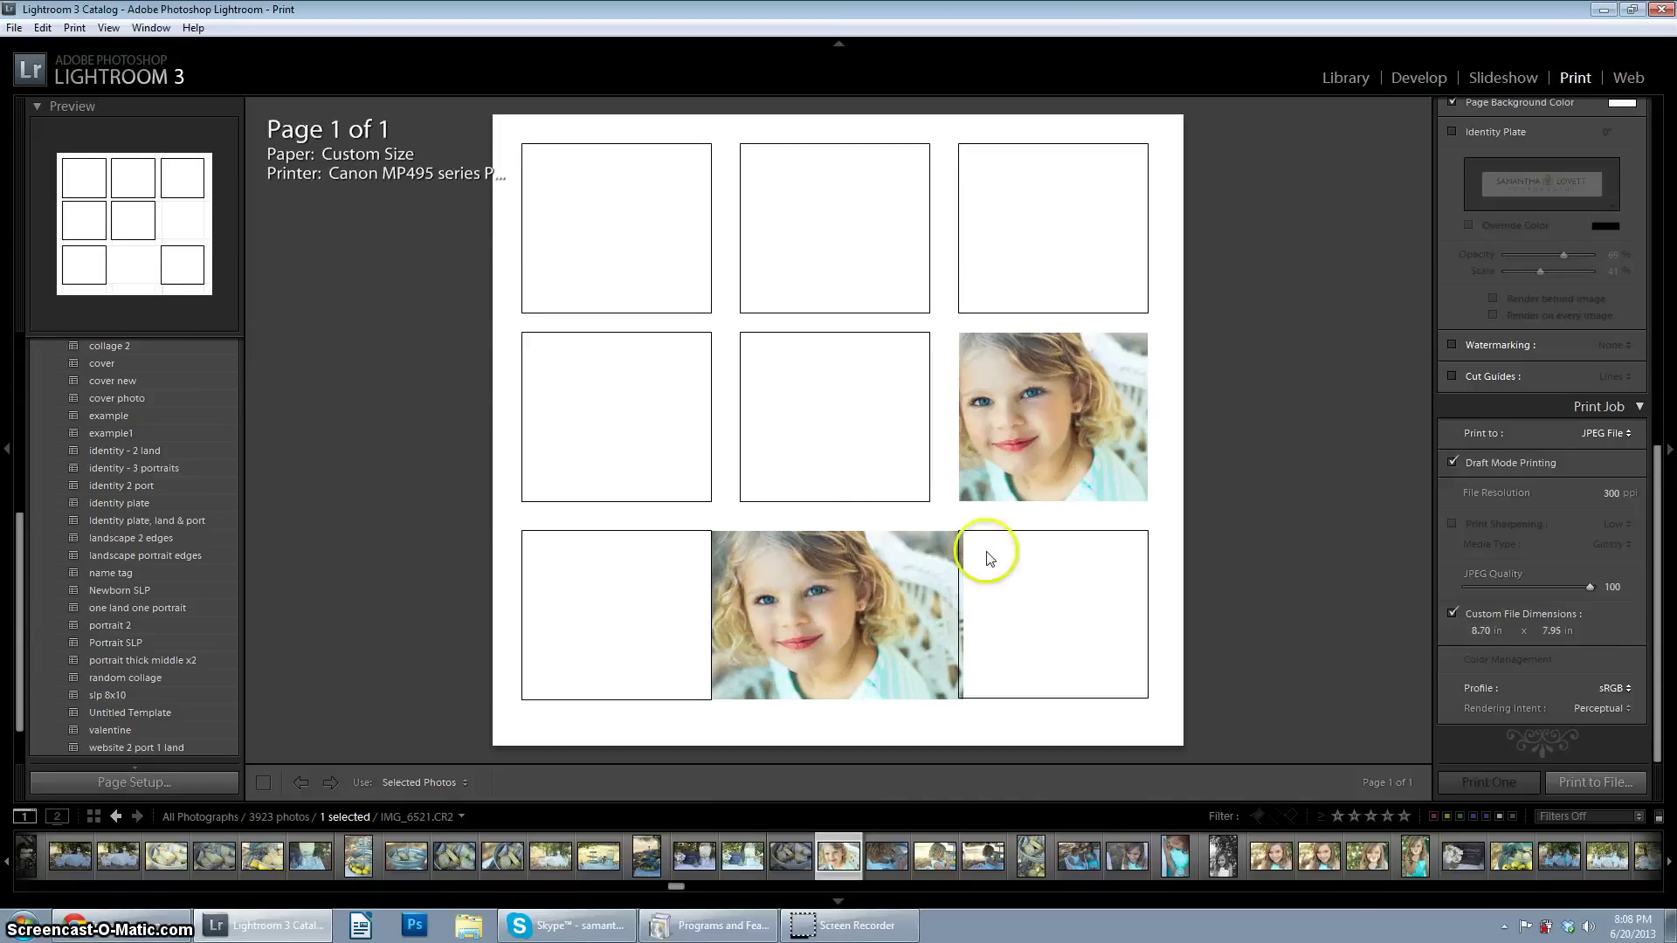
{"action": "left_click", "coordinate": [823, 595]}
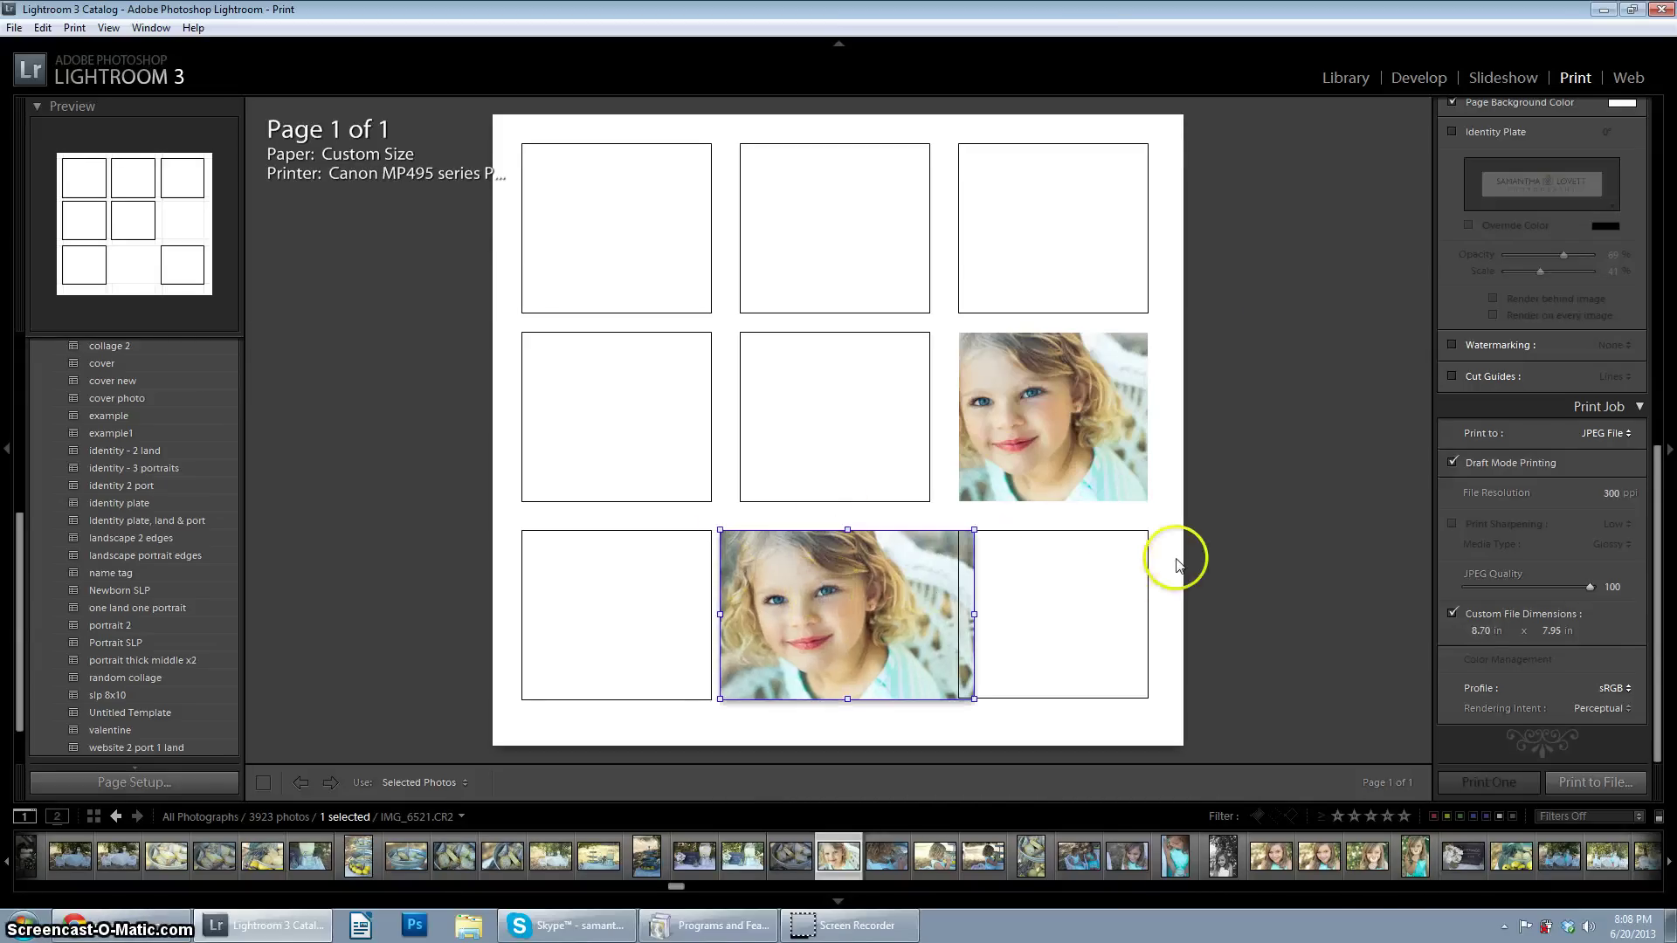
{"action": "left_click", "coordinate": [1244, 520]}
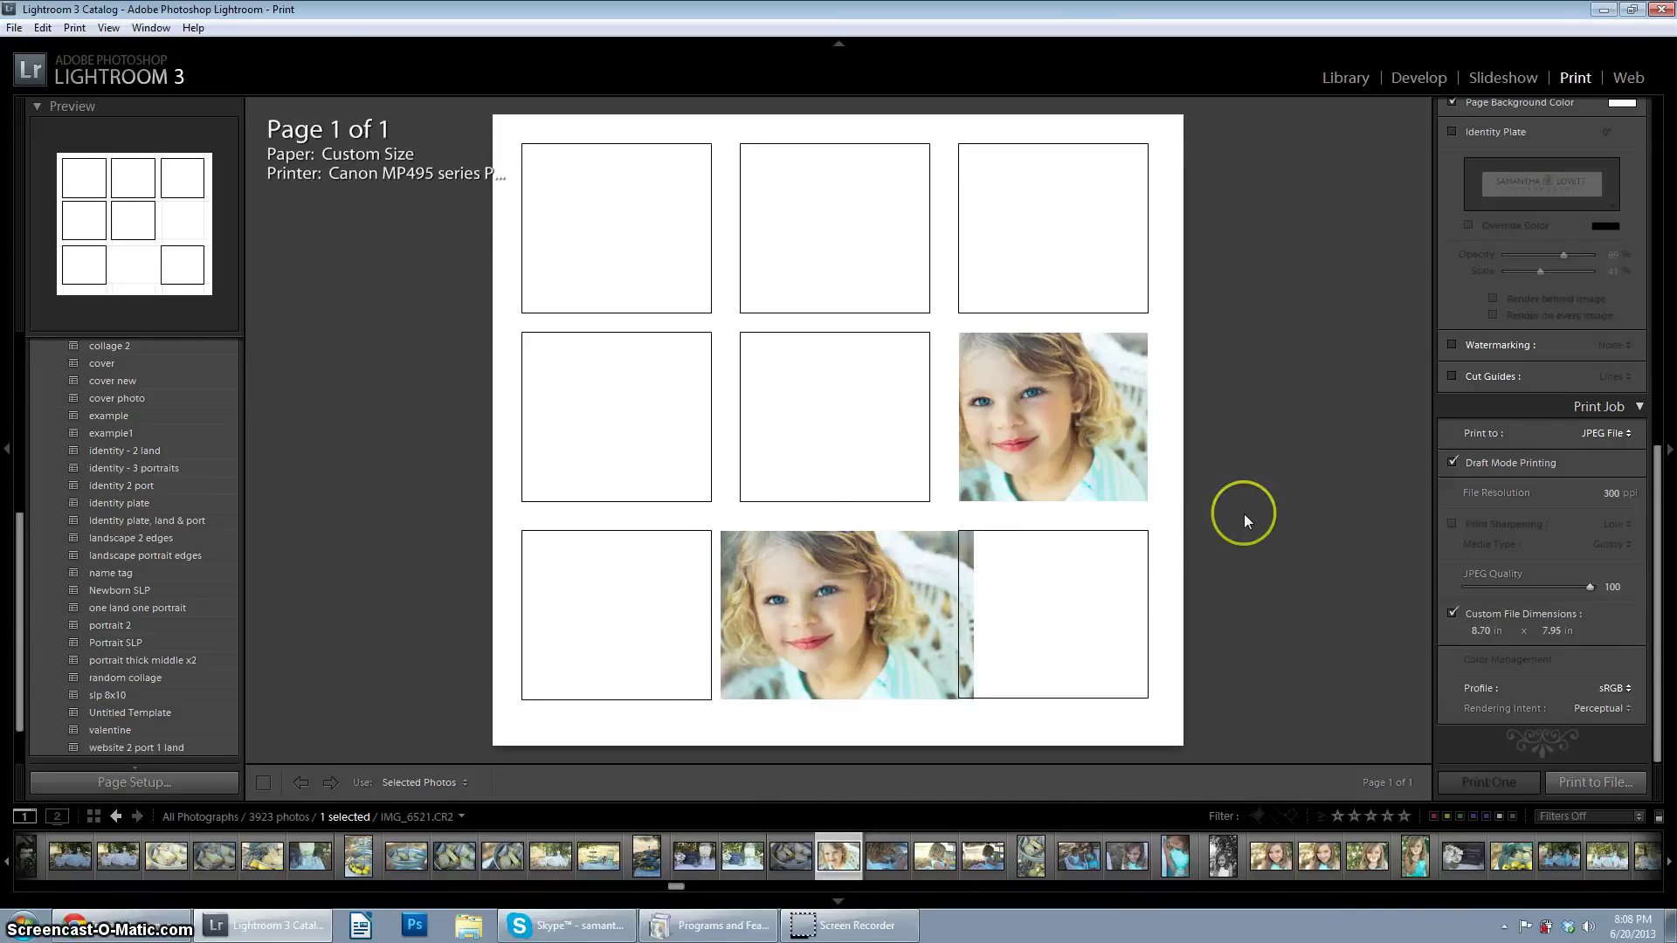